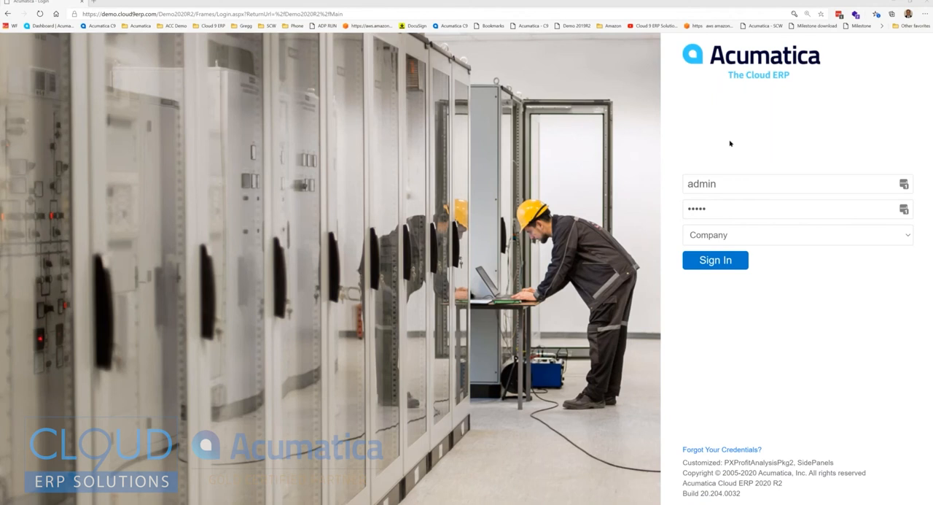
Step: Sign in to the Company tenant and run a global search for "bar"
click(733, 255)
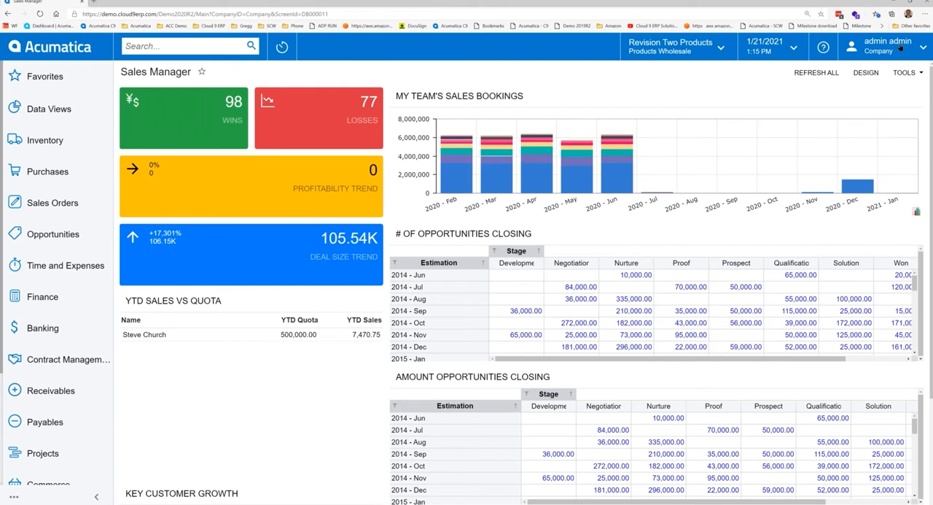
click(173, 44)
text(bar)
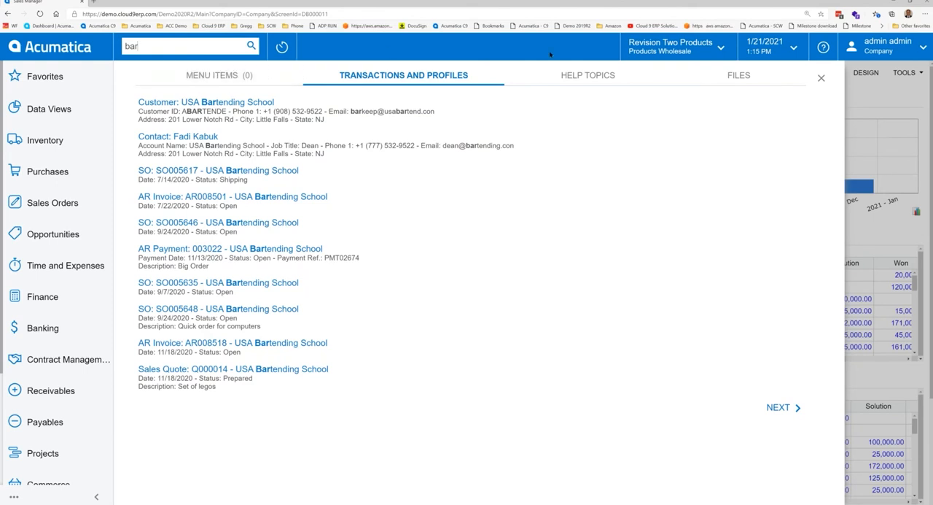
Step: Review the menu item, help topic and file matches for the search, and close the search results
click(204, 76)
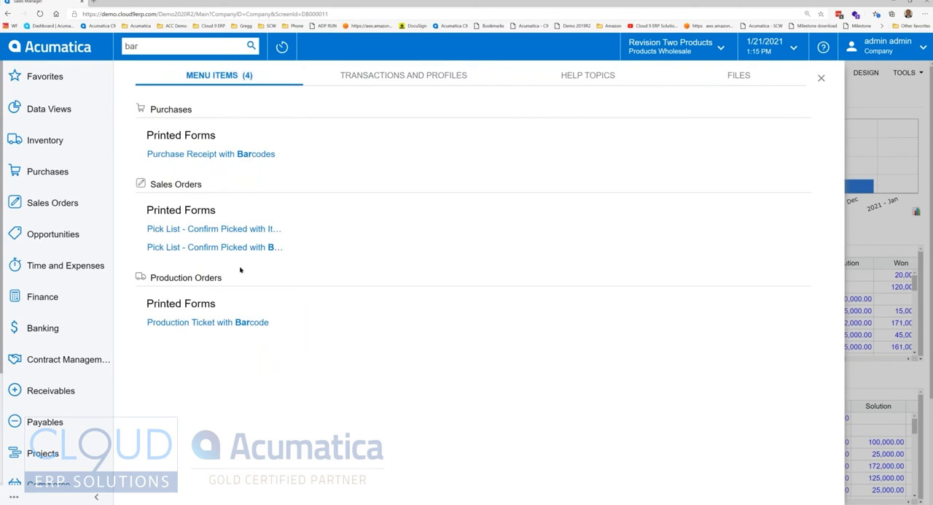
click(553, 78)
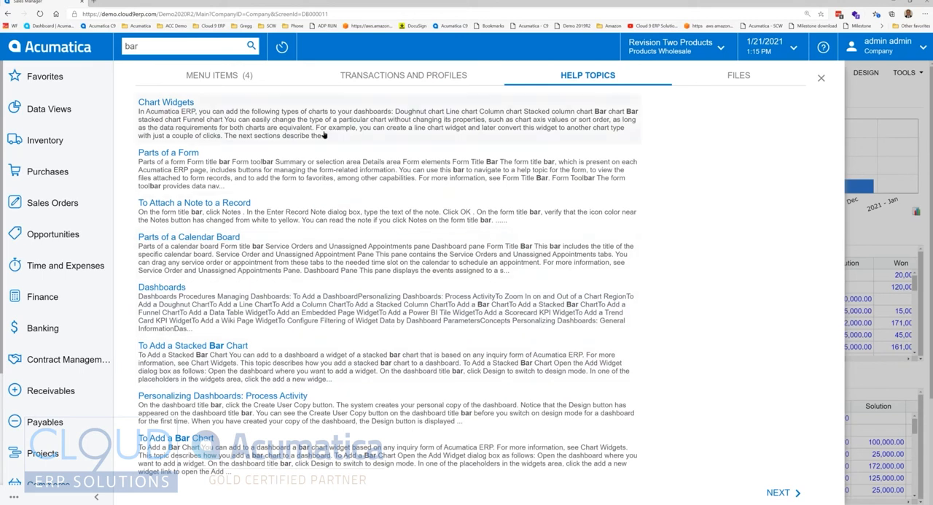
click(735, 81)
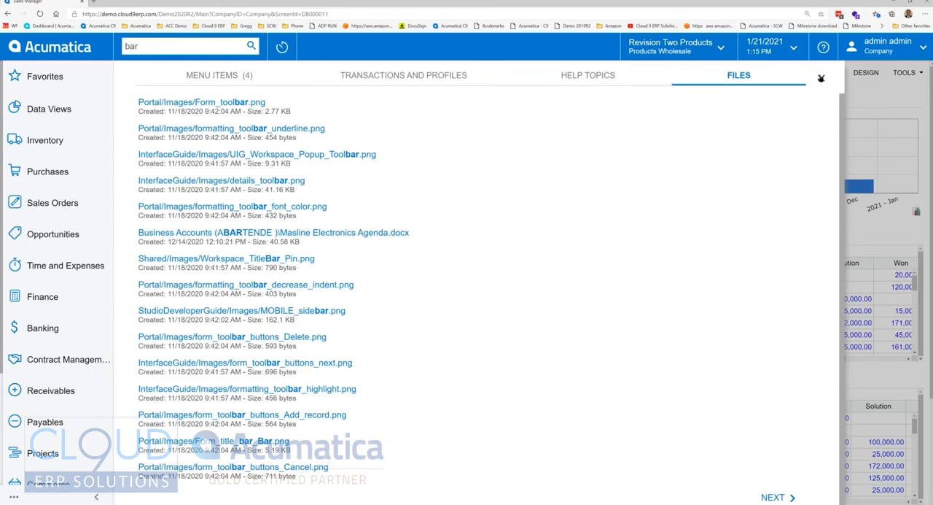
click(821, 77)
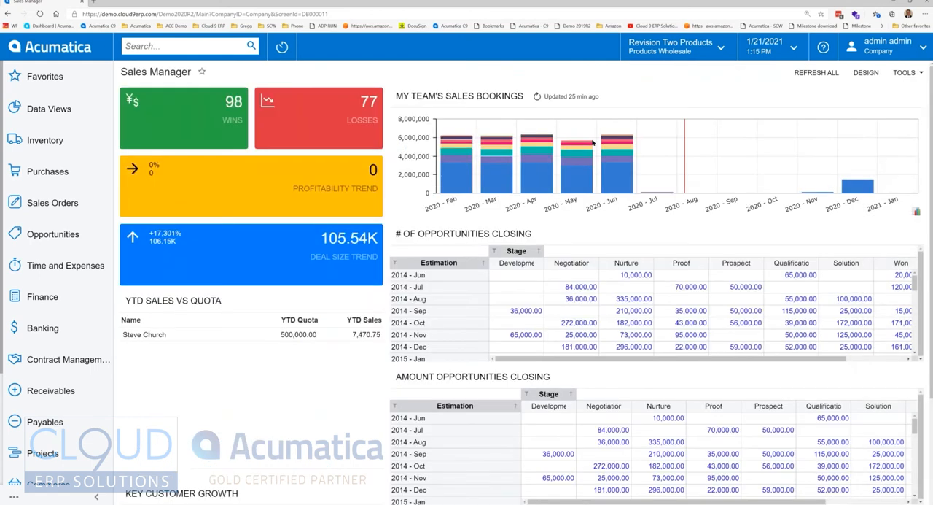
Step: Look over the recently viewed records and favorite records, and close the list
click(281, 48)
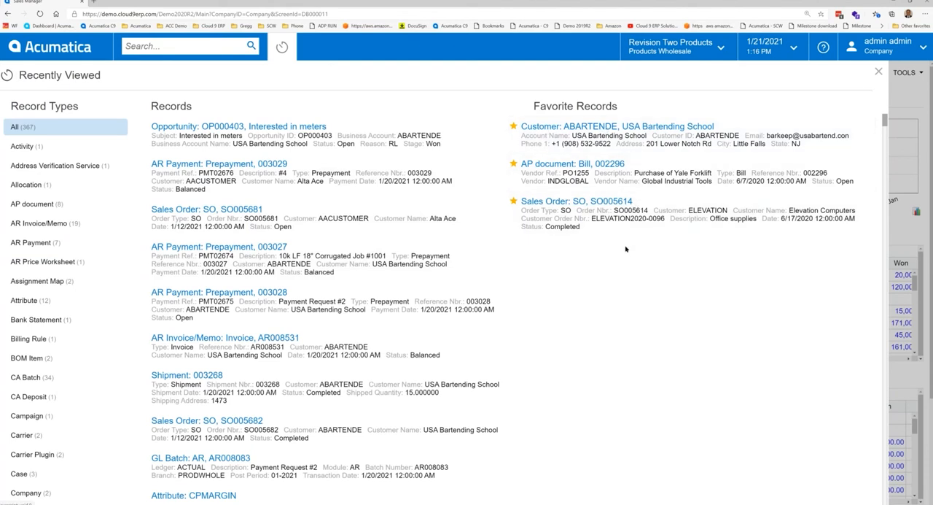
click(879, 72)
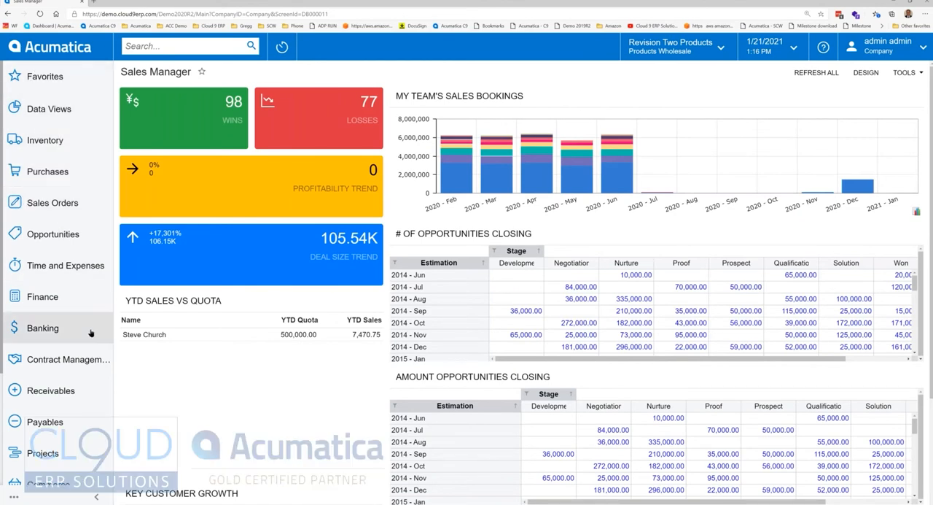
Step: Compare the full and reduced sets of Receivables links, and open the Customers list
click(61, 392)
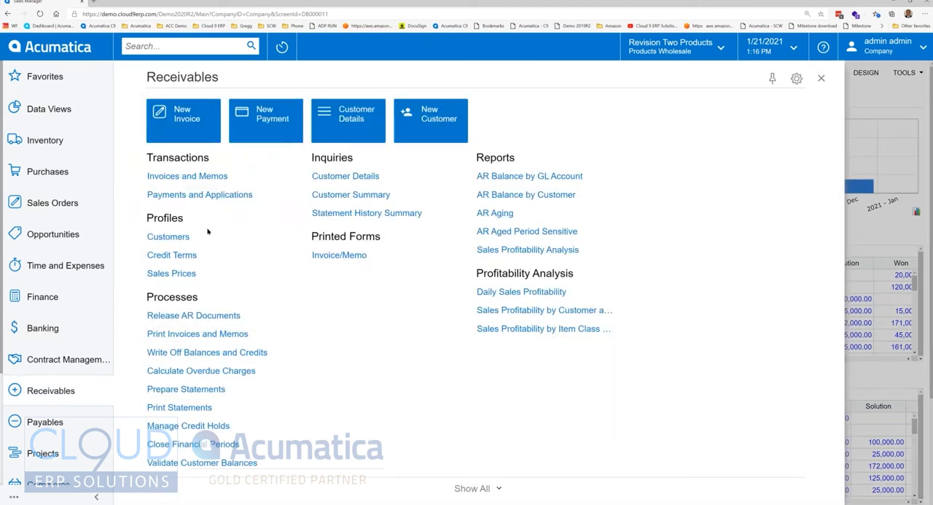
click(474, 489)
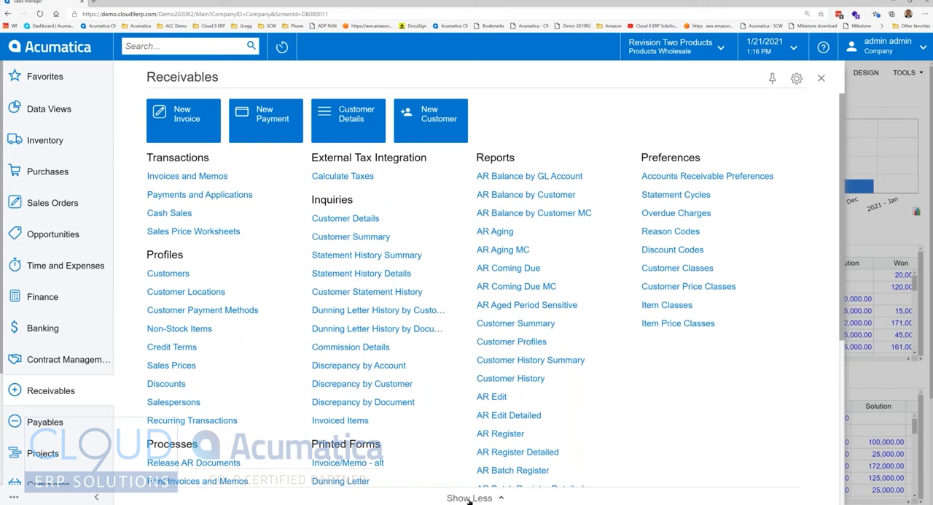
click(470, 498)
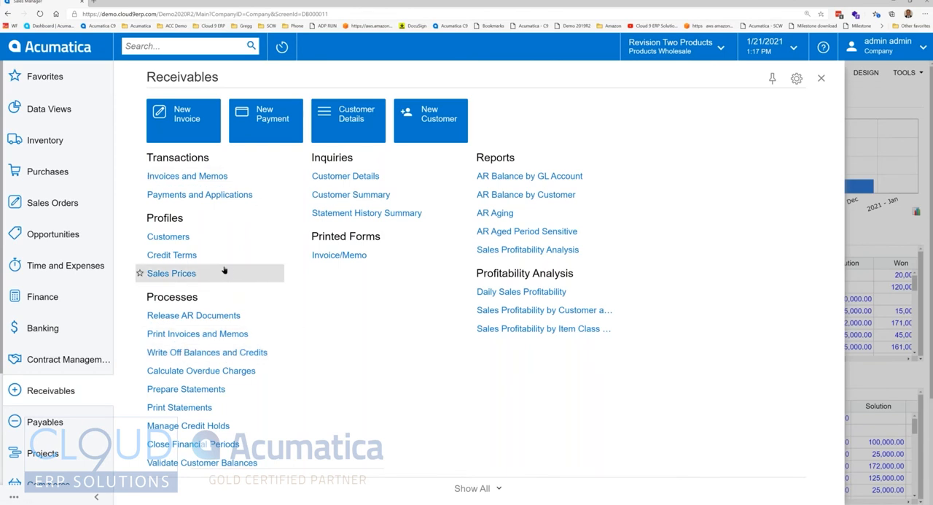
click(184, 238)
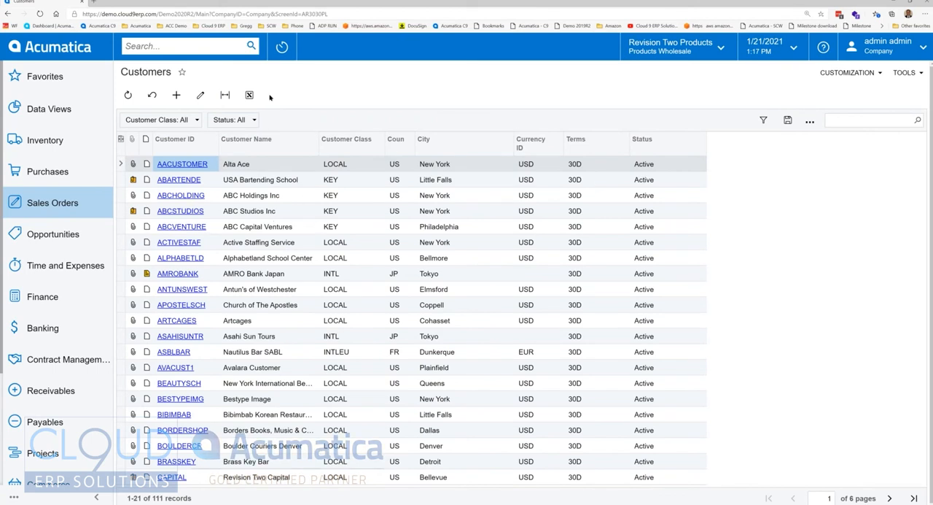
Step: View the customer record AACUSTOMER from the Customers list, and return to the Sales Manager dashboard
click(279, 196)
click(277, 211)
click(286, 290)
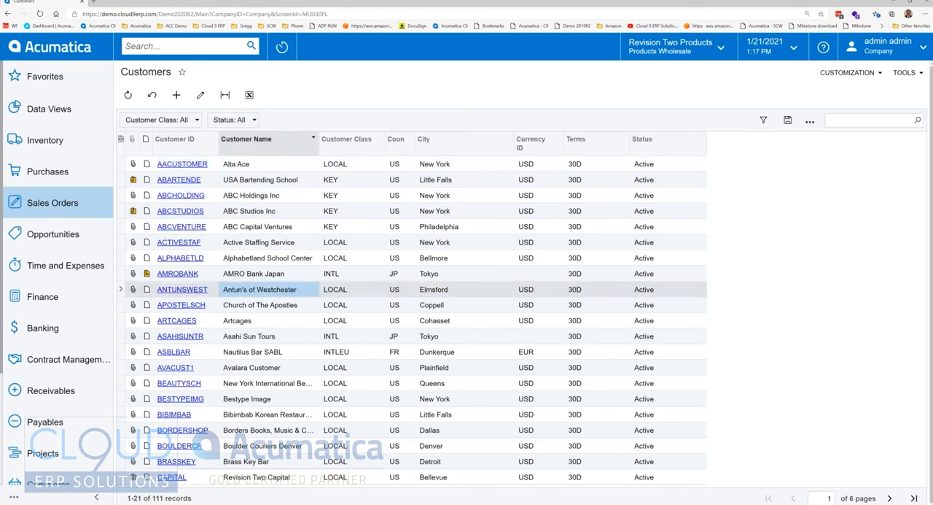
click(232, 162)
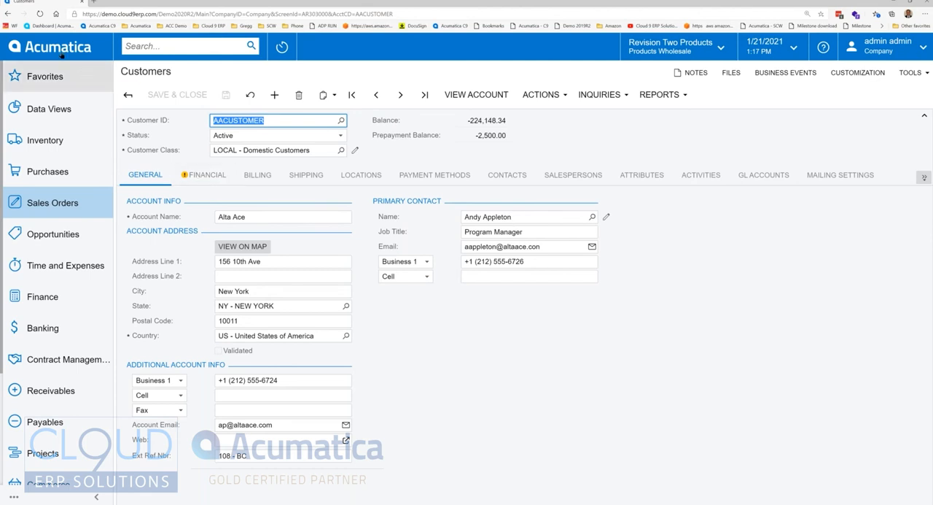
click(41, 14)
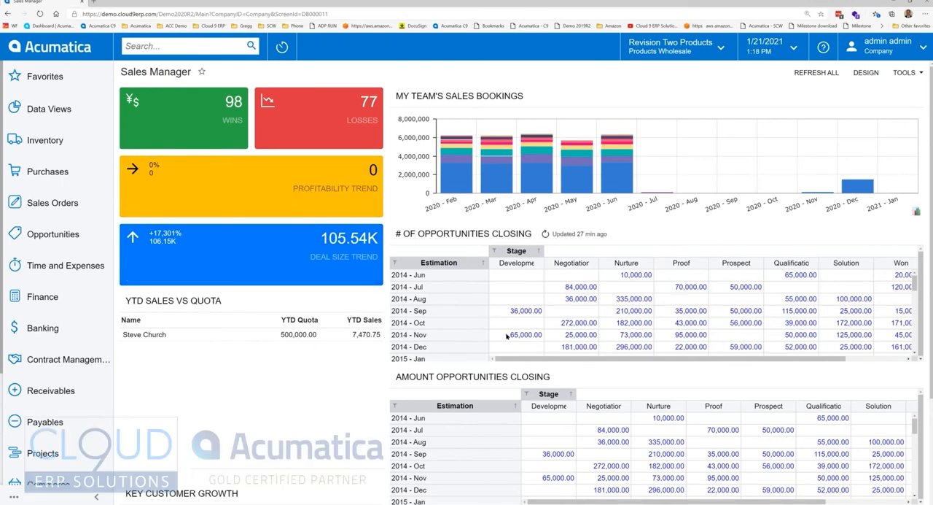
Step: Put the Sales Manager dashboard in design mode and swap the positions of the Wins and Losses widgets
click(865, 73)
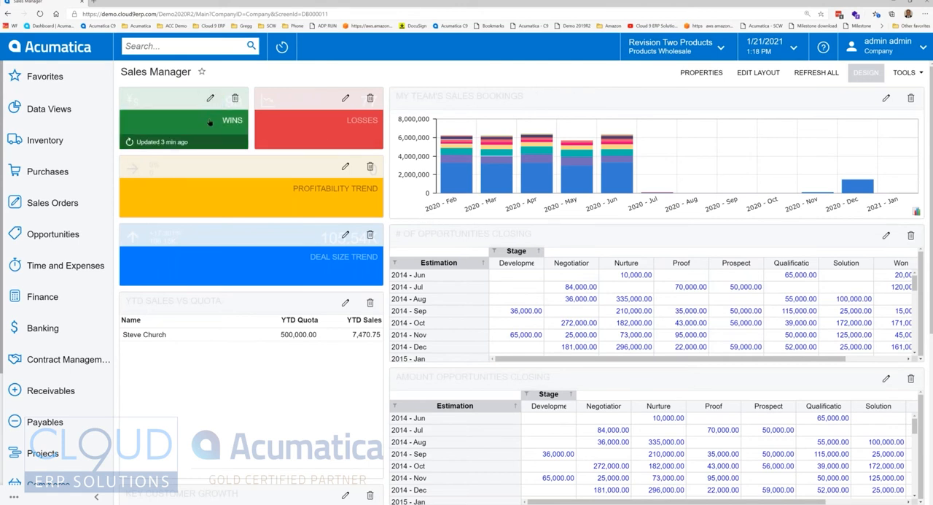
drag(195, 99, 313, 102)
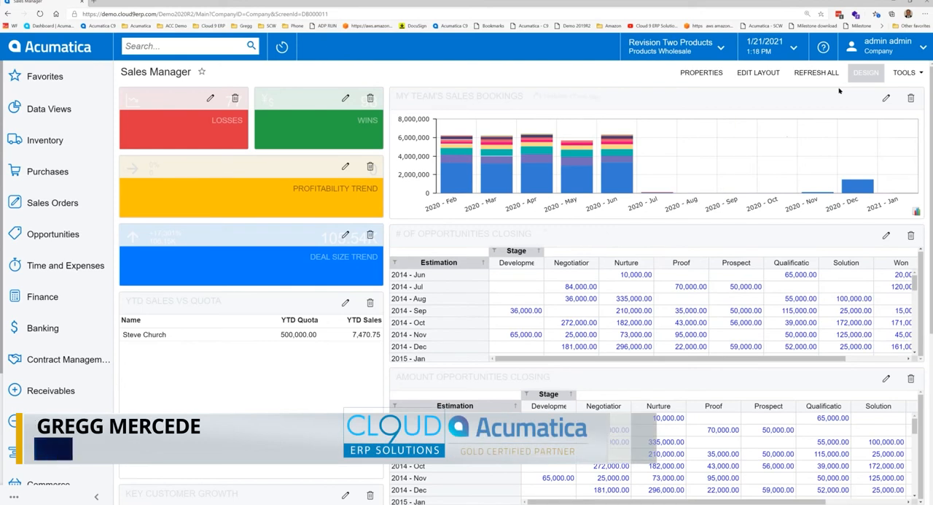
Step: Review the widget types that can be added below Key Customer Growth, including Data Table, Header and Trend Card KPI, and cancel without adding one
scroll(320, 403, down, 4)
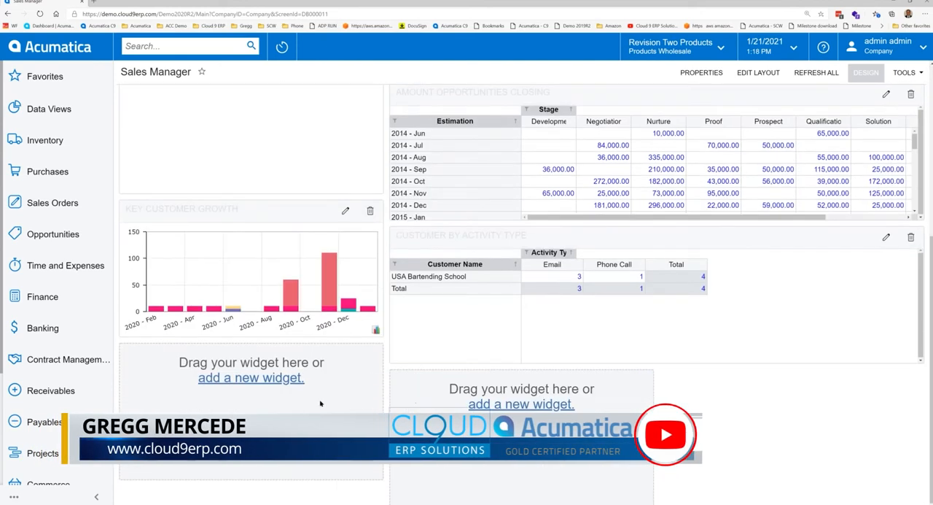
click(251, 378)
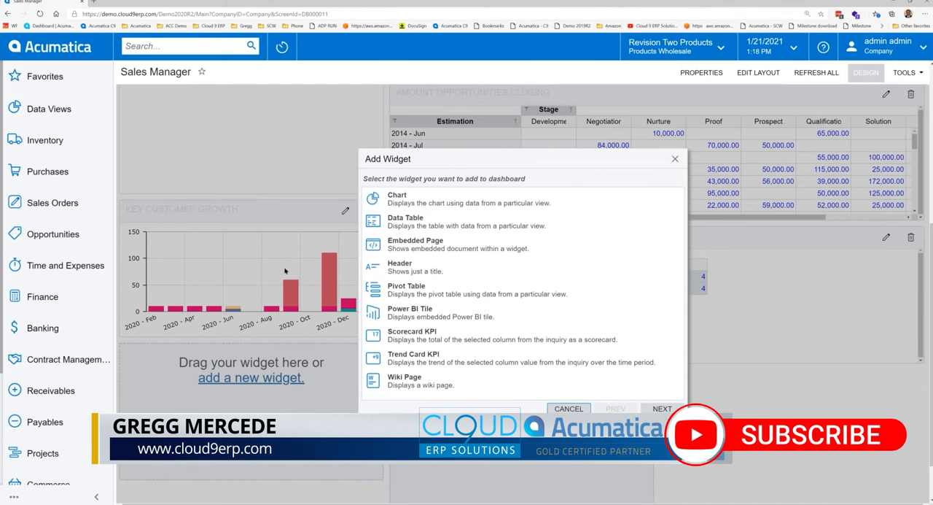
click(488, 229)
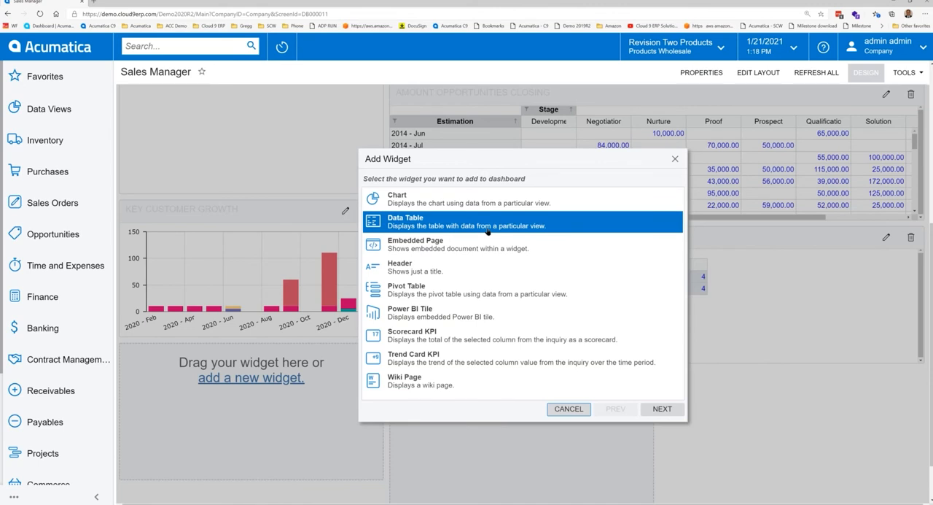
click(452, 248)
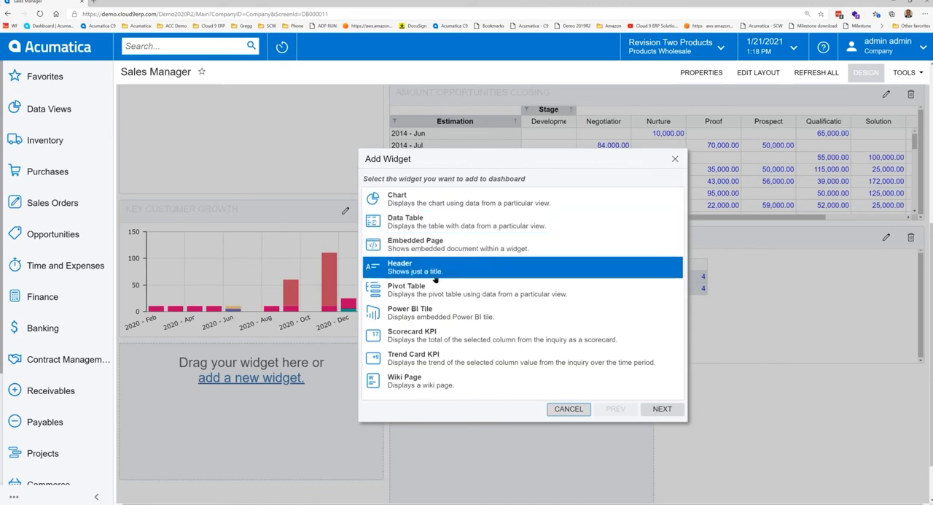
scroll(312, 226, up, 3)
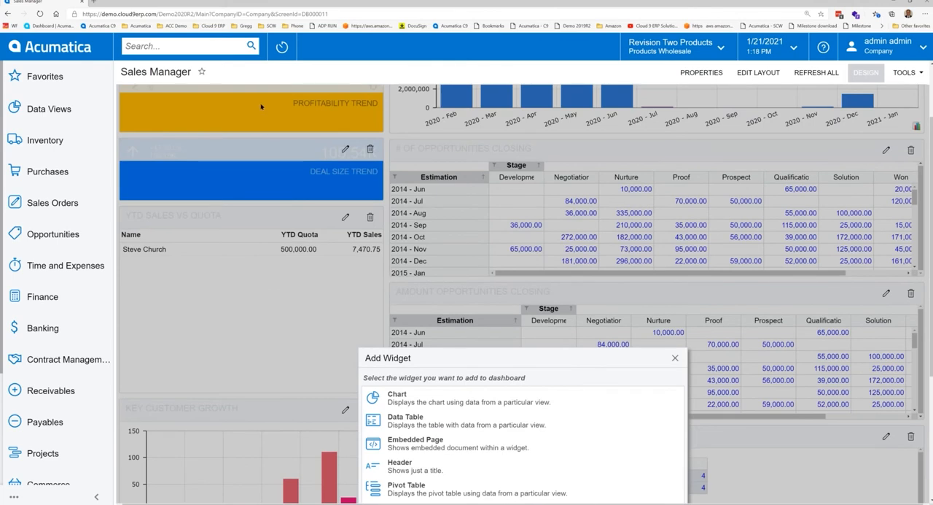
scroll(302, 150, up, 2)
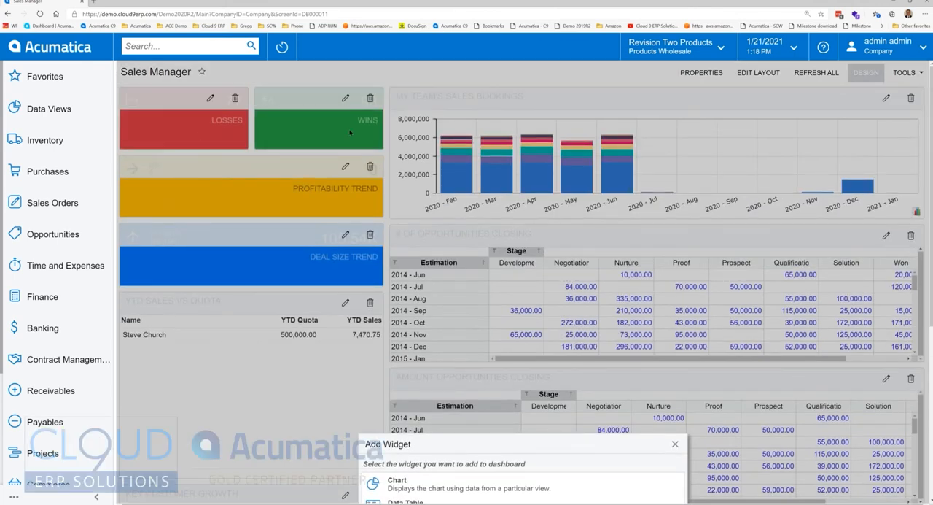
scroll(486, 412, down, 4)
click(421, 349)
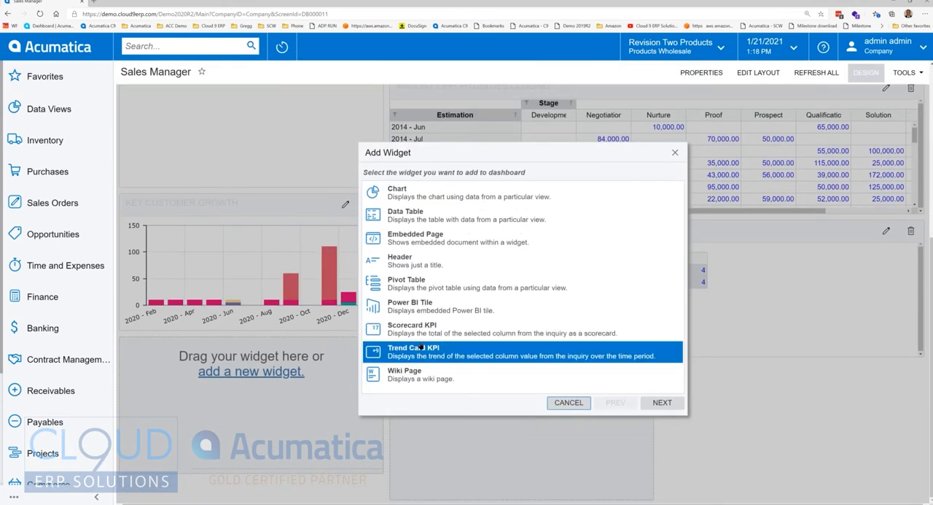
click(569, 401)
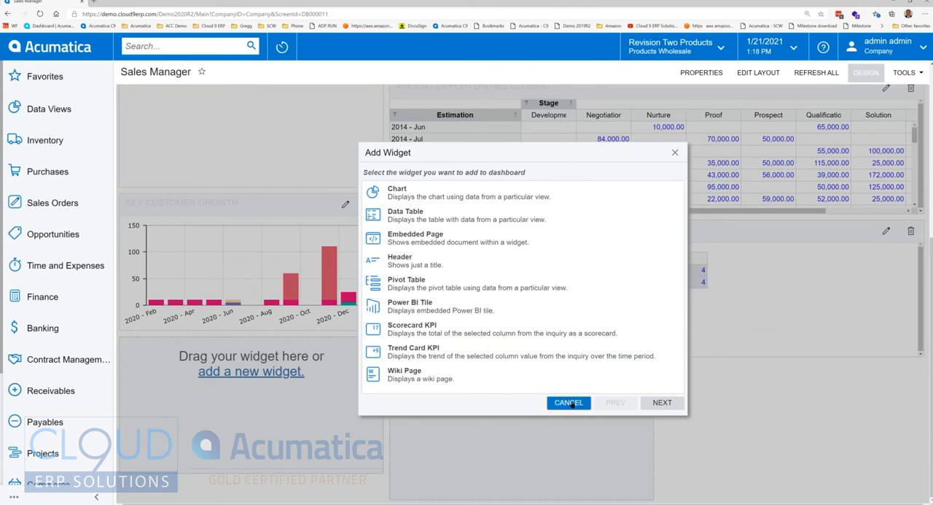
Step: Leave dashboard design mode and look over the widgets, including the # of Opportunities Closing table
scroll(687, 396, up, 4)
click(865, 73)
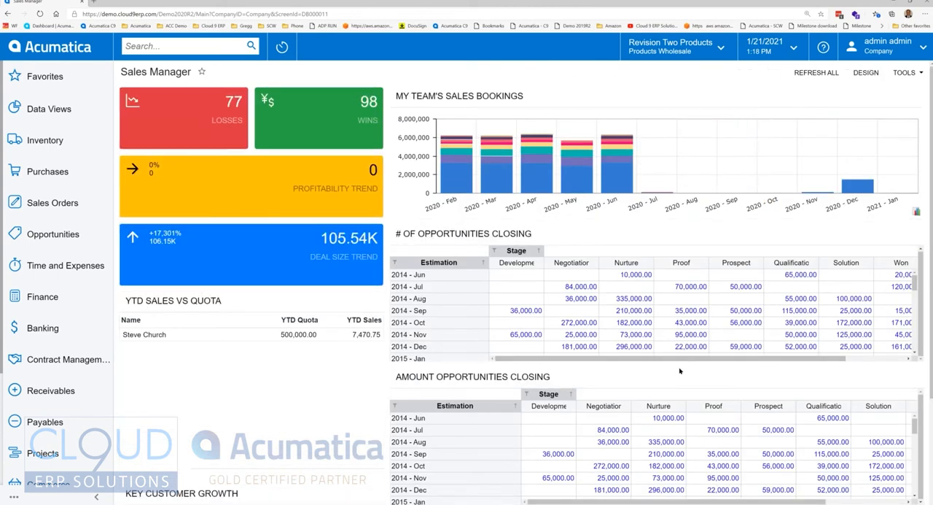
scroll(682, 350, down, 1)
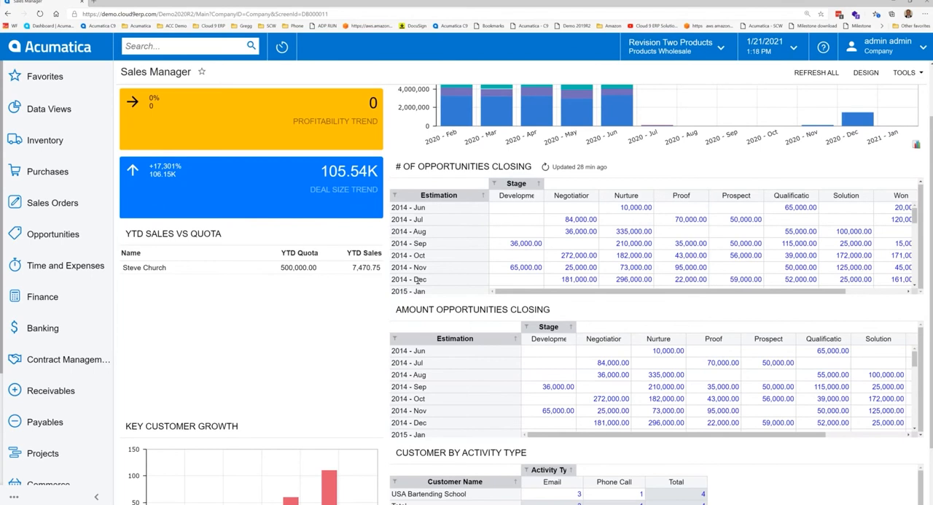
scroll(433, 279, down, 1)
scroll(474, 274, up, 2)
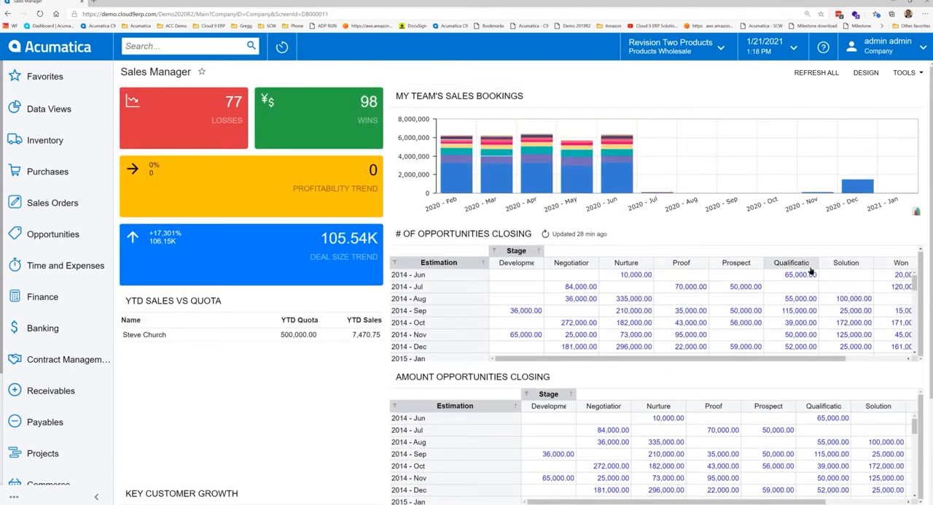
scroll(571, 284, down, 1)
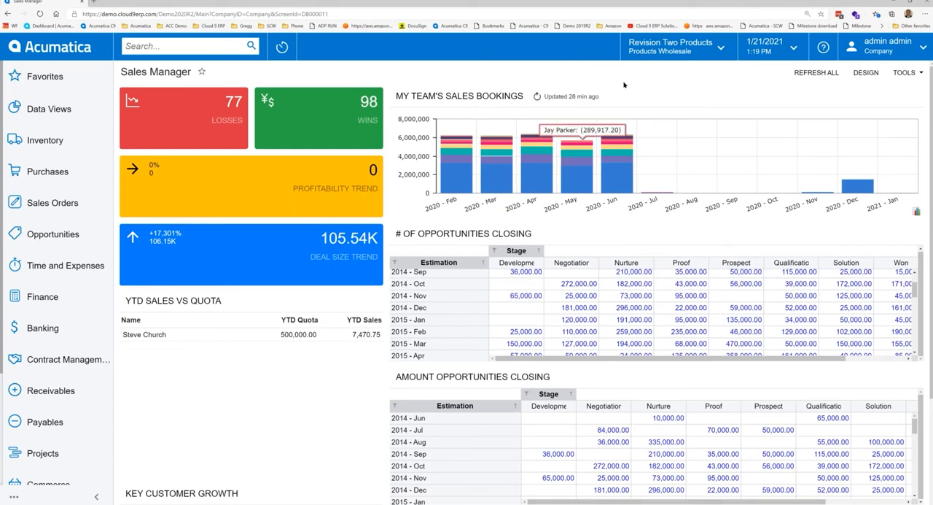
Step: View the Sales Manager dashboard's properties, including its personalization, mobile and role visibility settings, and return to the dashboard
click(866, 73)
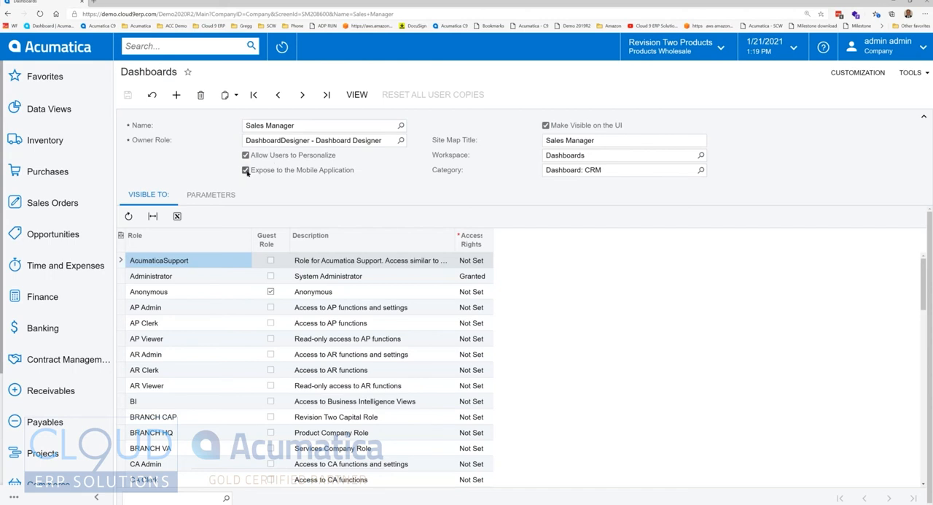
click(356, 94)
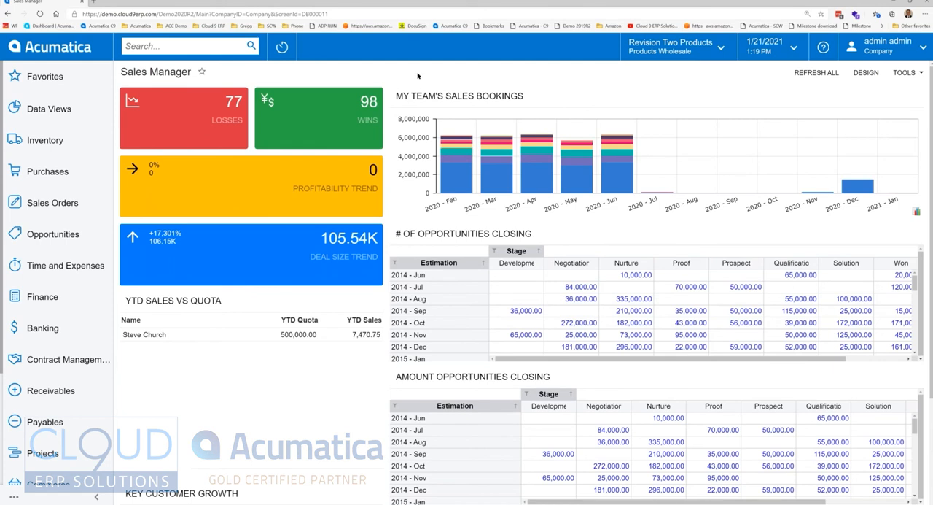
mouse_move(257, 219)
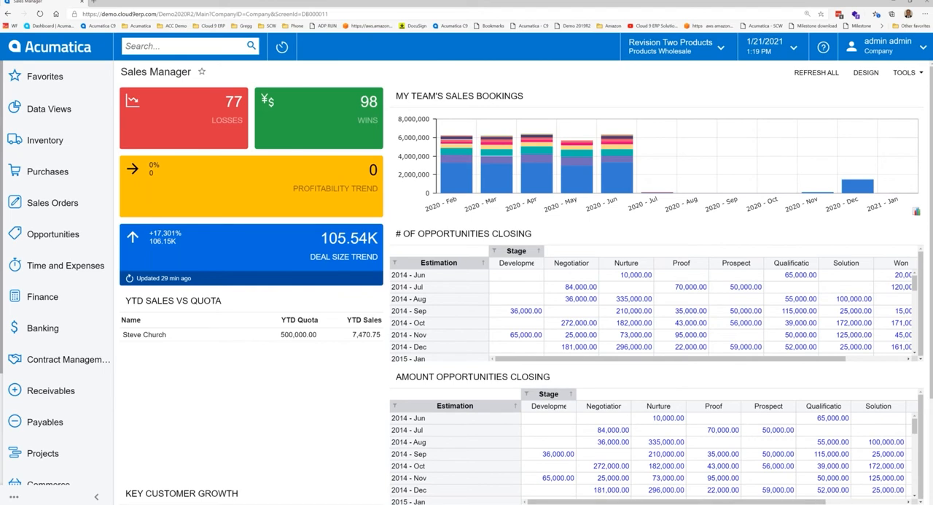
Step: Open the Business Accounts list from the Opportunities workspace and filter the records by "bar"
click(62, 234)
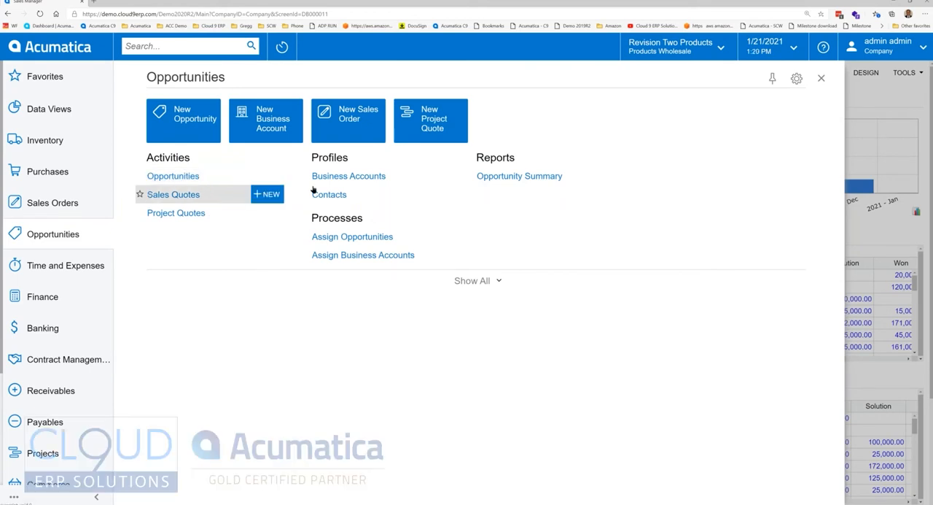
click(349, 178)
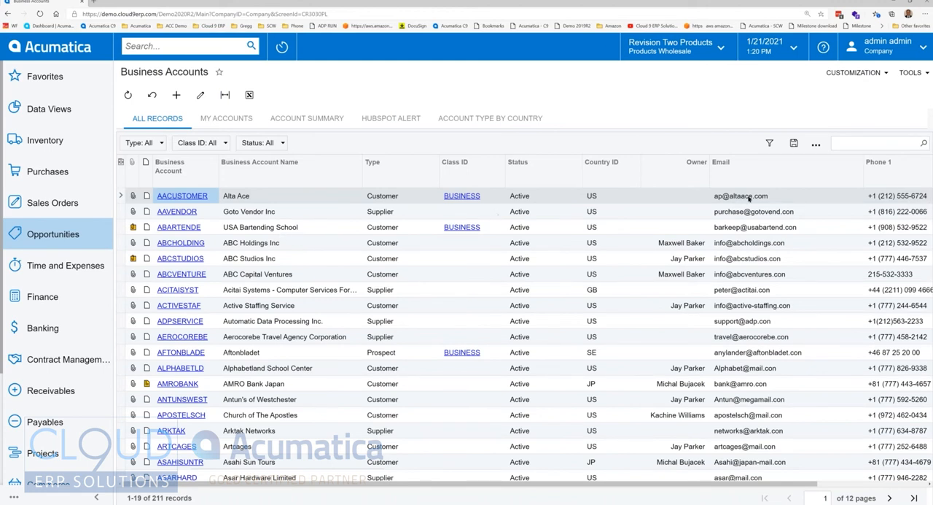
click(856, 141)
text(bar)
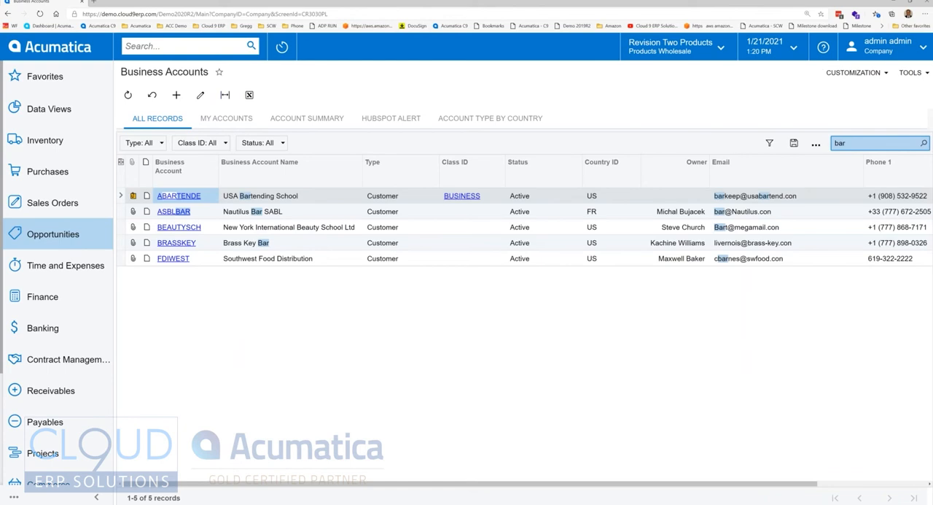
Step: Open the USA Bartending School account and review its activities, contacts and relations, widening the relations' Contact column
click(277, 199)
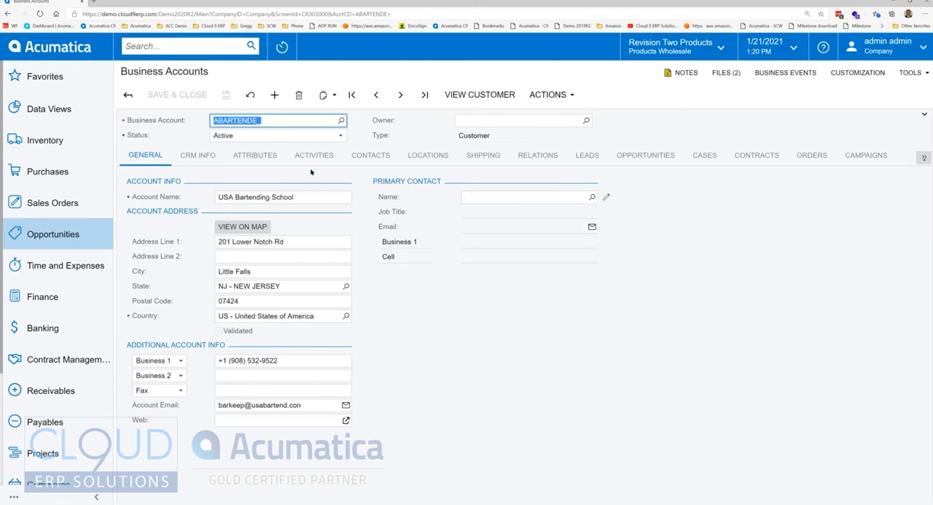
click(336, 156)
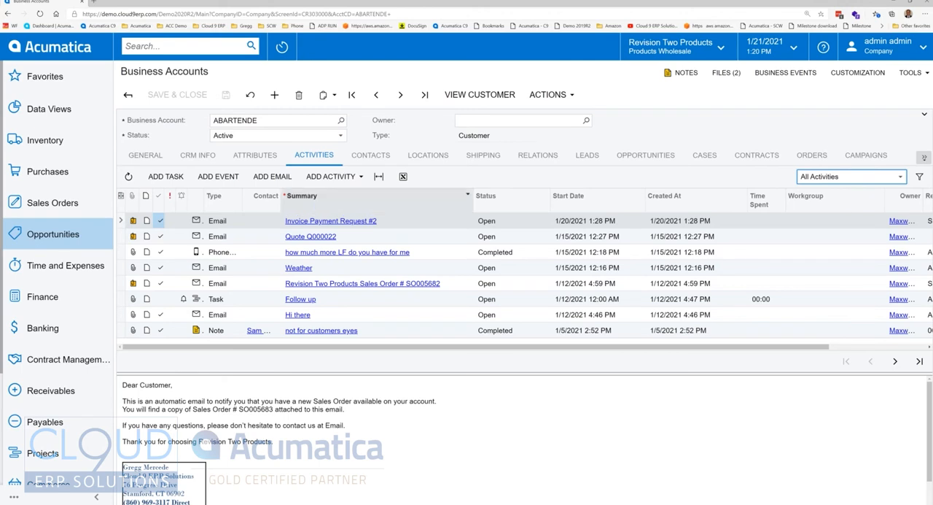
click(372, 156)
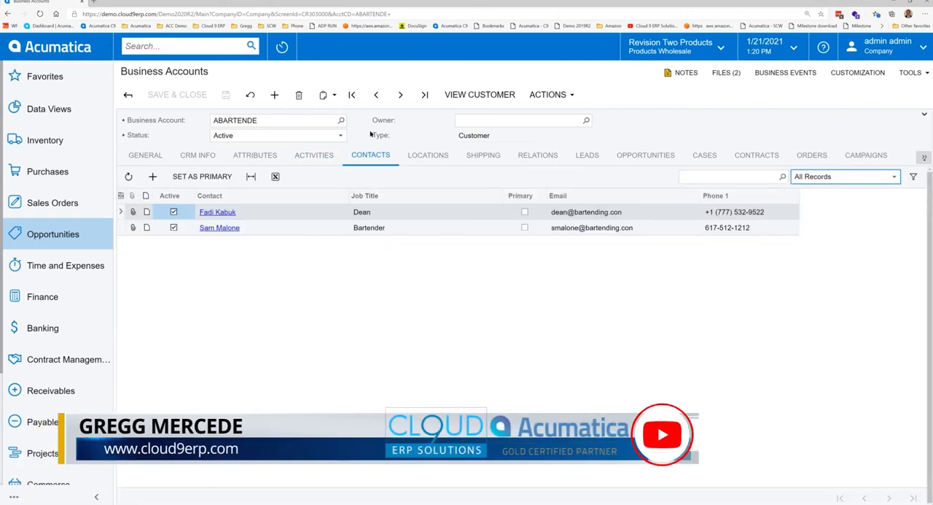
click(532, 155)
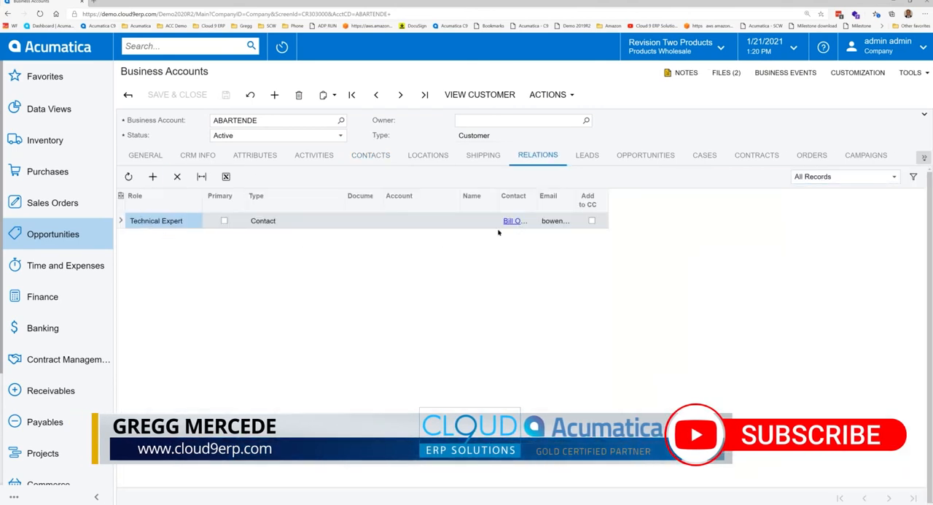
drag(538, 195, 590, 195)
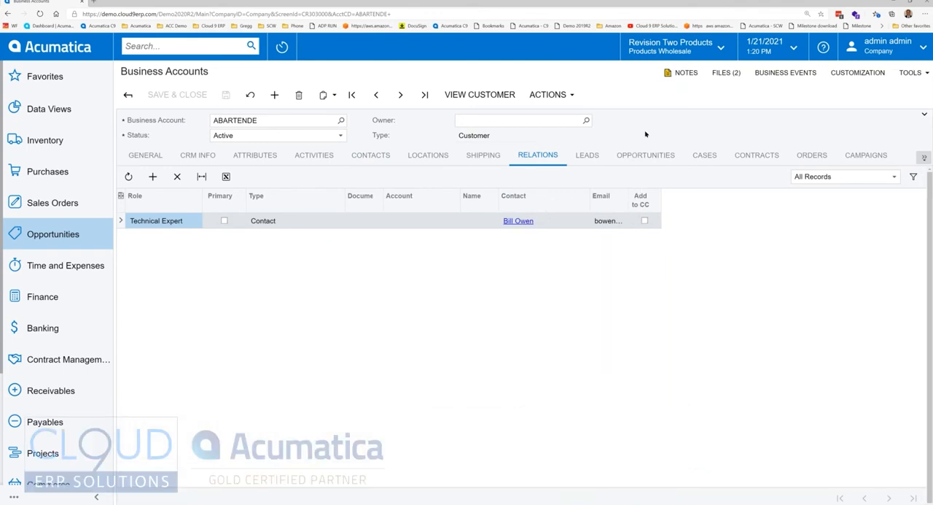
Step: Review the account's cases, checking the available record filters and the subjects such as Software upgrade requested
click(704, 155)
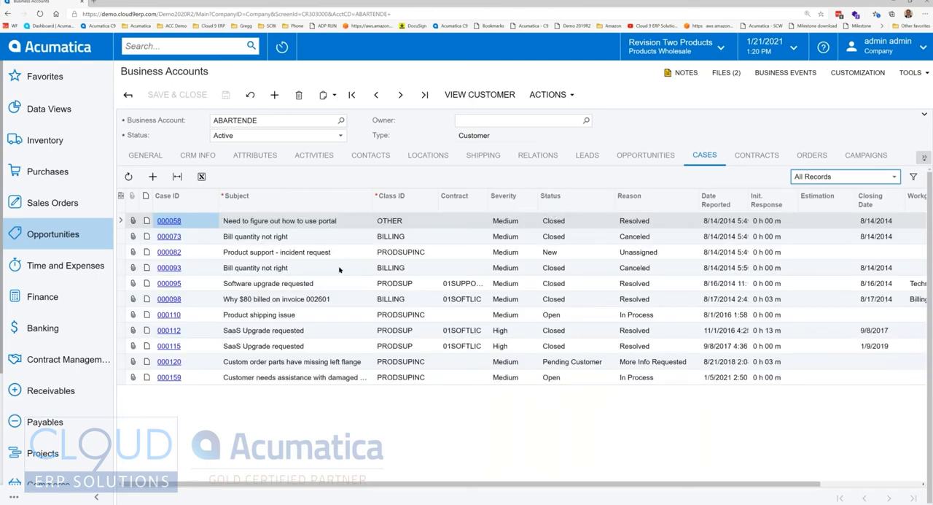
click(840, 179)
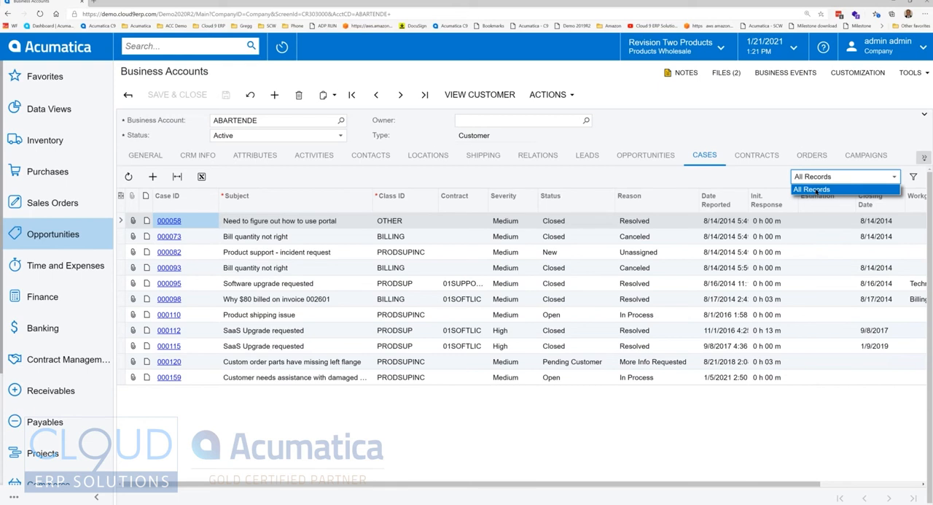
click(663, 135)
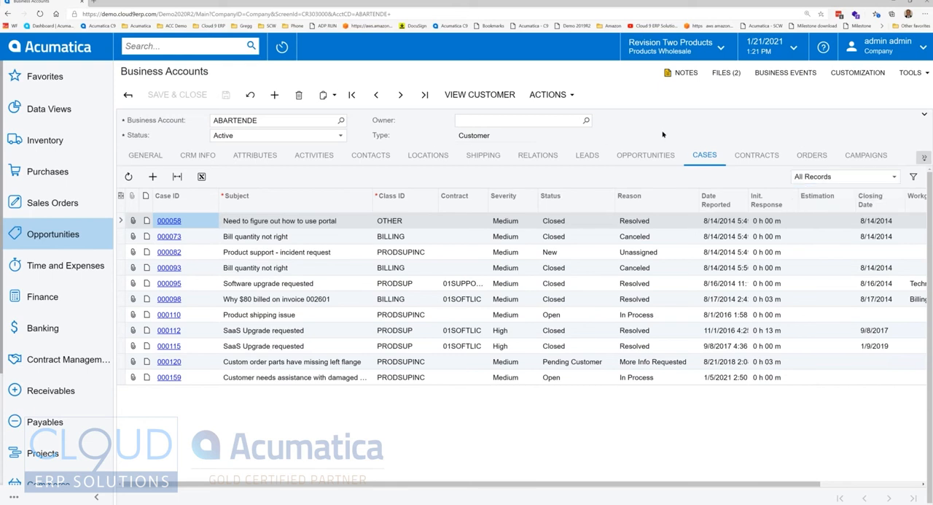
click(307, 224)
click(301, 284)
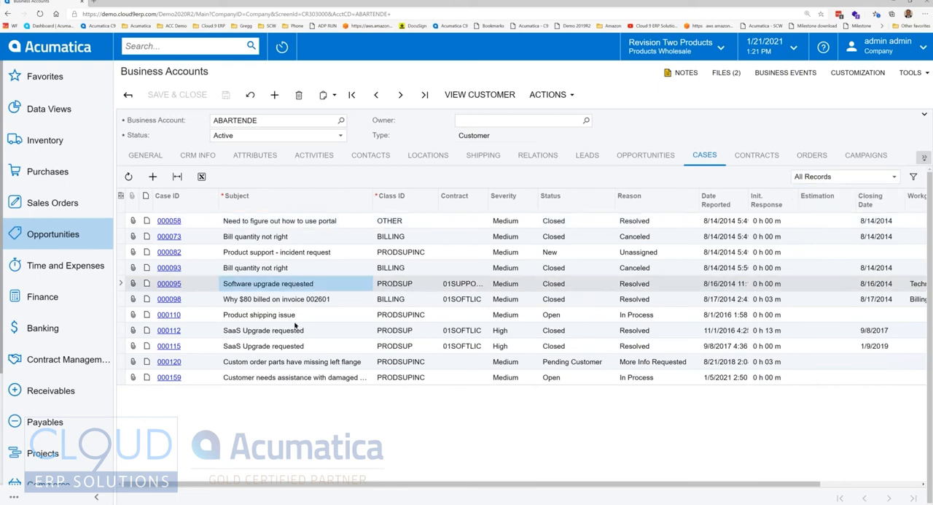
click(293, 318)
click(258, 288)
Step: Filter the account's orders to Open and look through the list
click(813, 154)
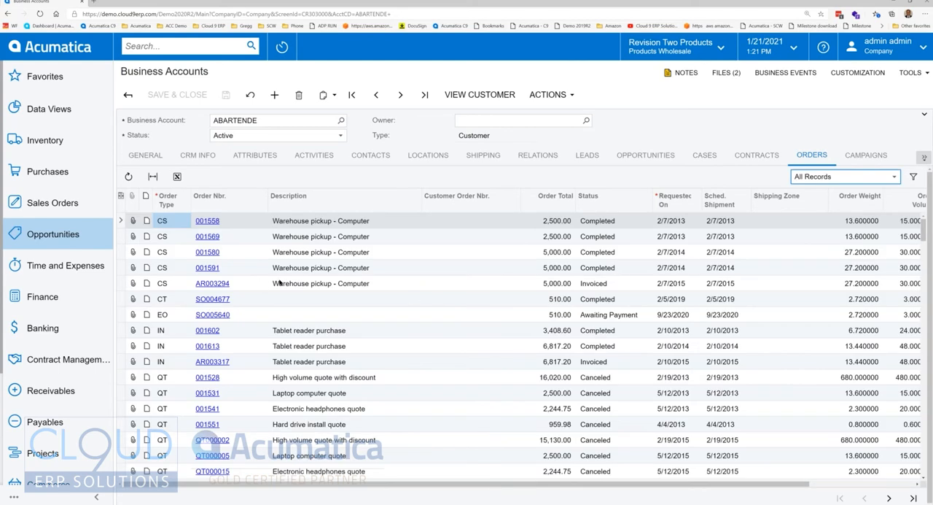
click(820, 177)
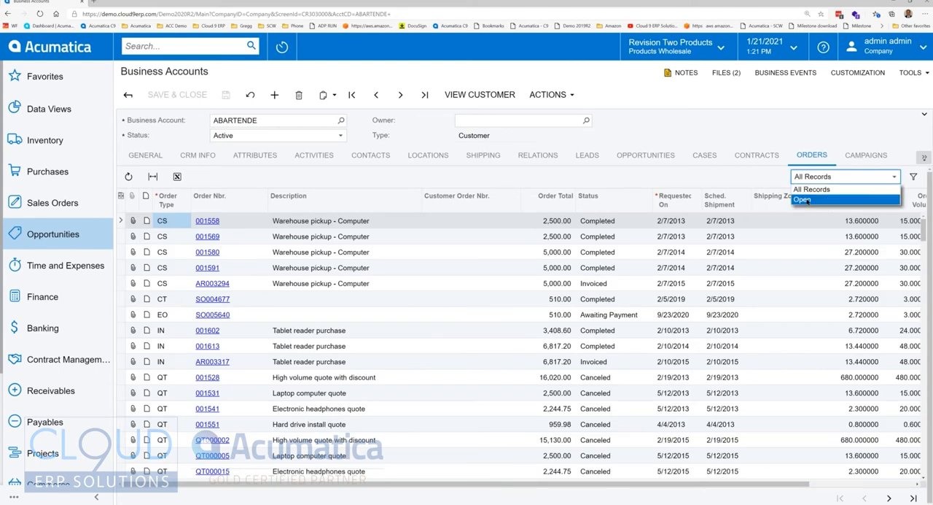
click(807, 202)
scroll(437, 303, down, 3)
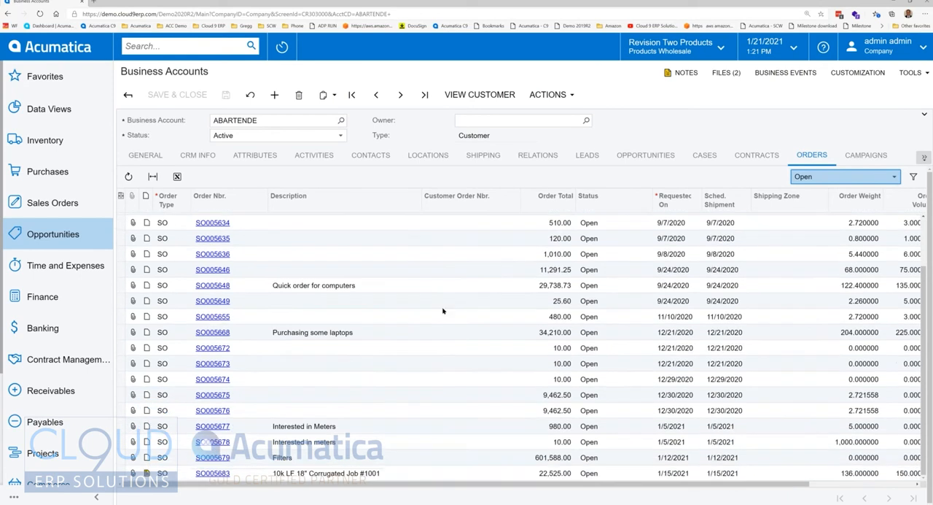
scroll(437, 339, up, 2)
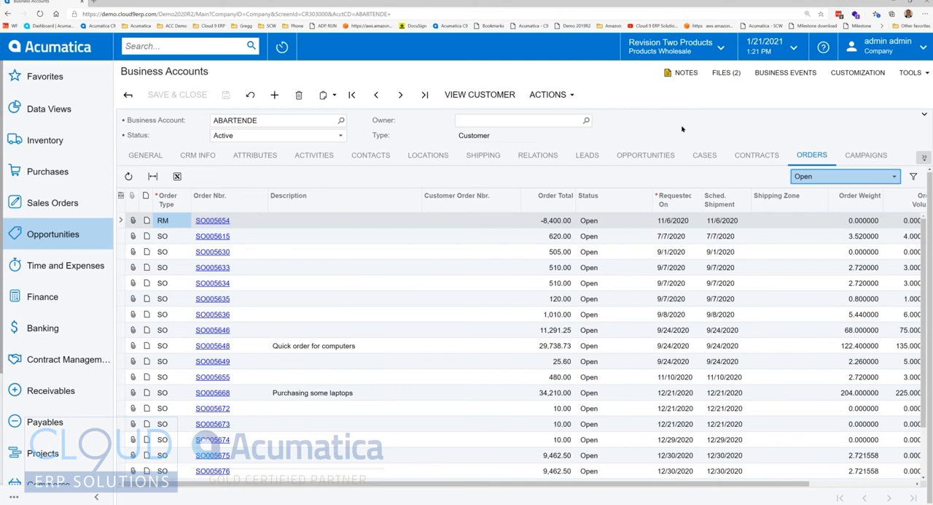
Step: Start a new opportunity from the account's opportunities, keeping the PRODUCT class
click(651, 155)
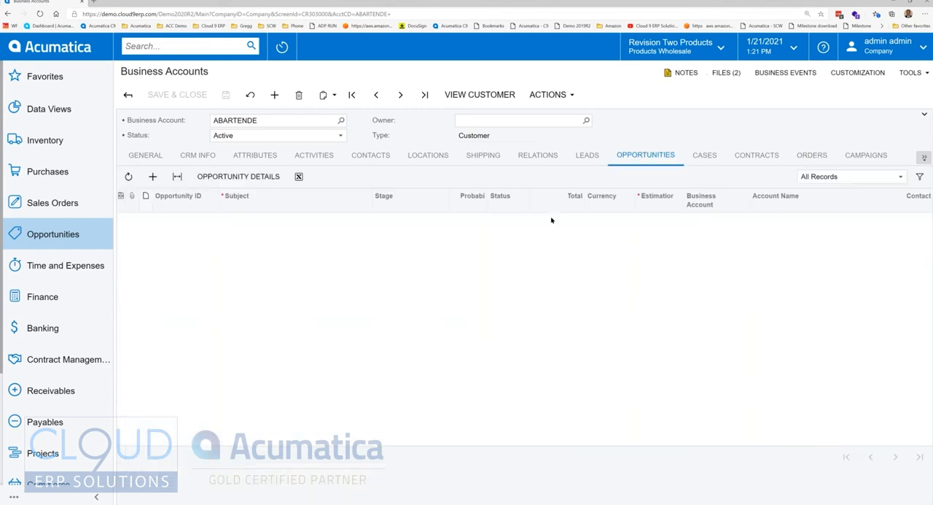
click(829, 176)
click(817, 199)
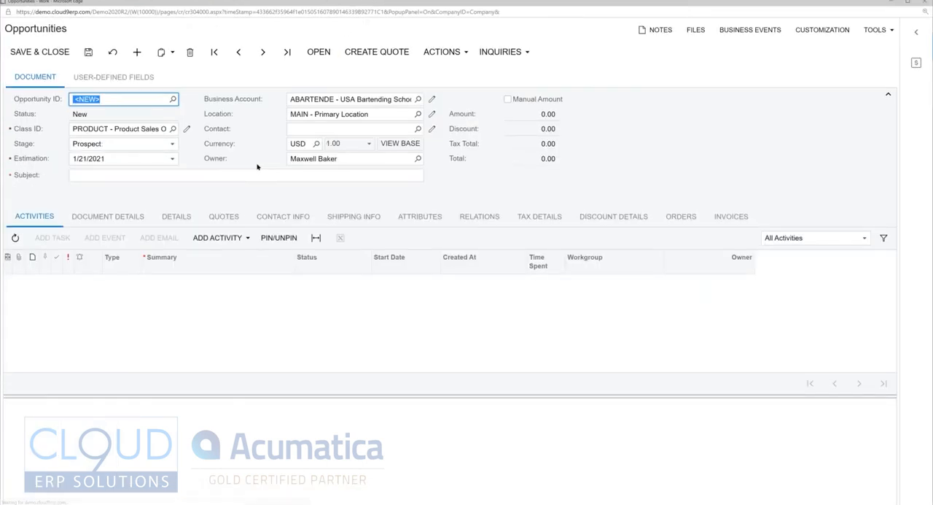
key(Tab)
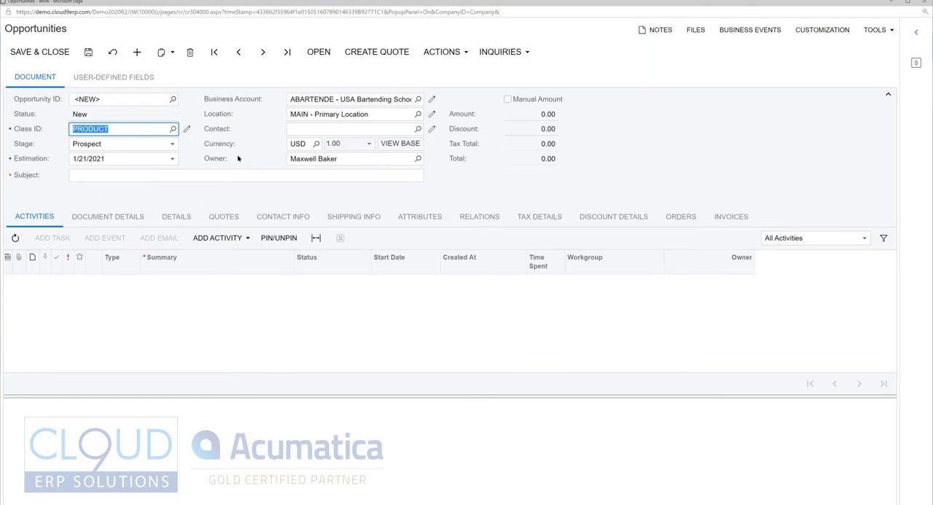
key(Tab)
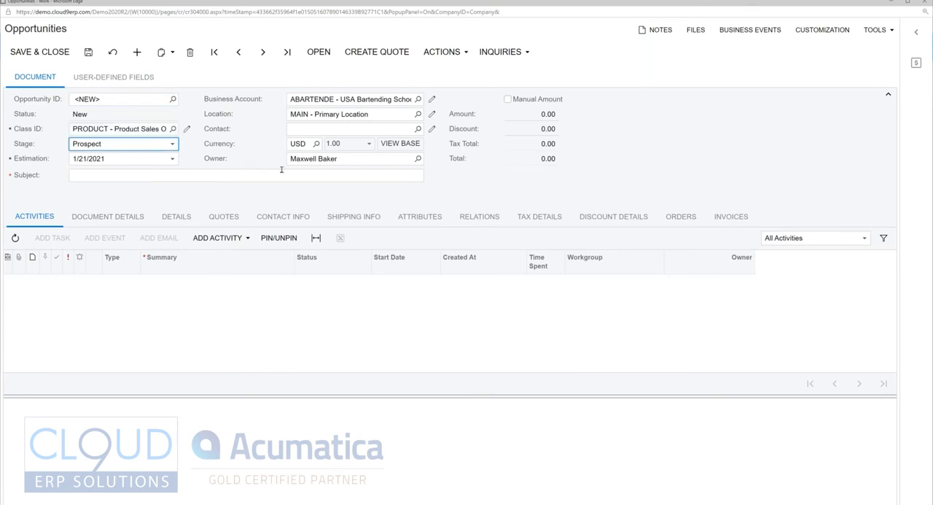
Step: Set the new opportunity's stage to Qualification and its estimation date to 1/29/2021
click(124, 146)
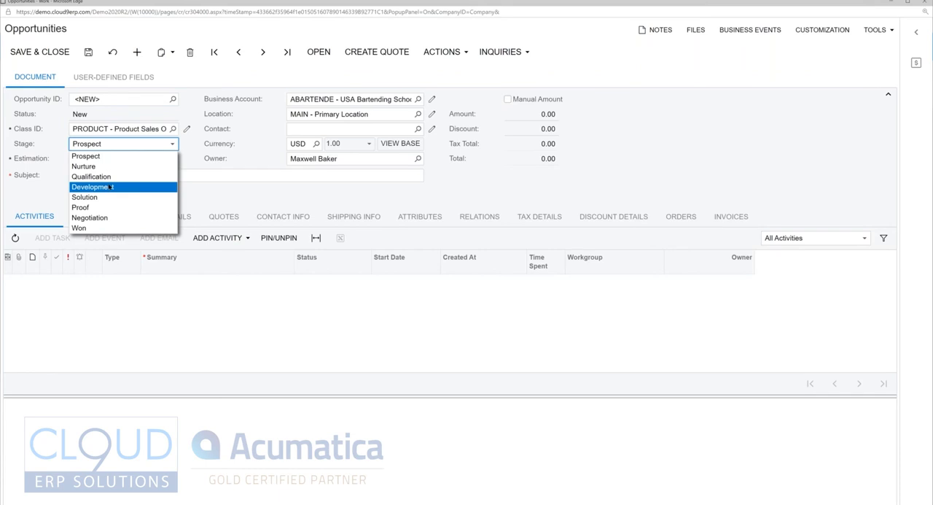
click(102, 177)
key(Tab)
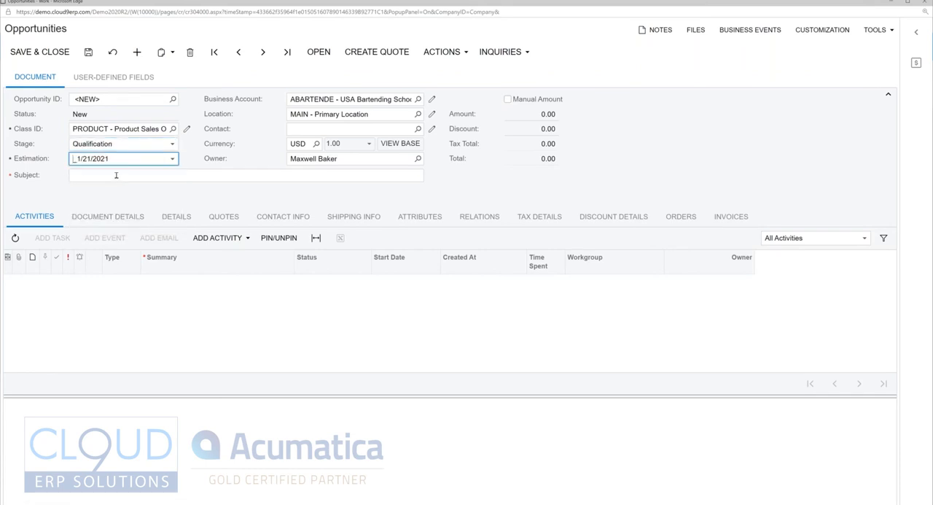
click(173, 159)
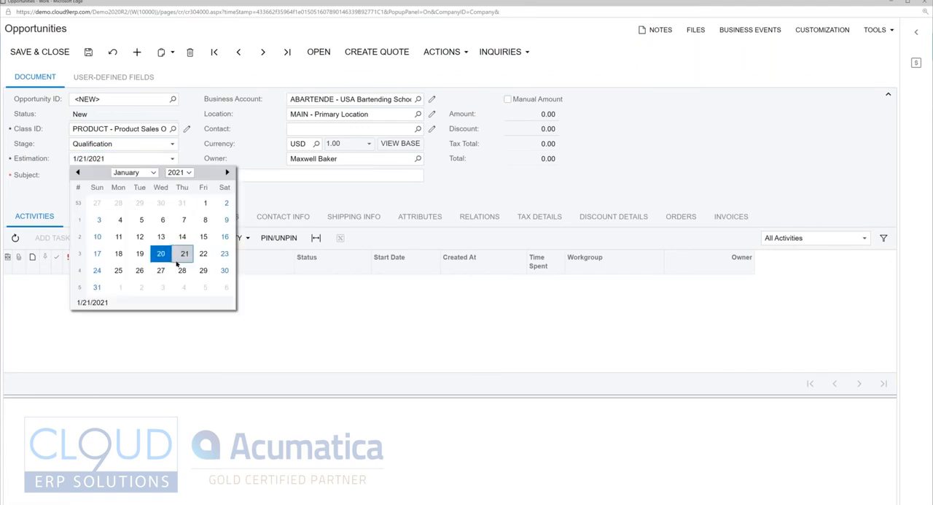
click(204, 270)
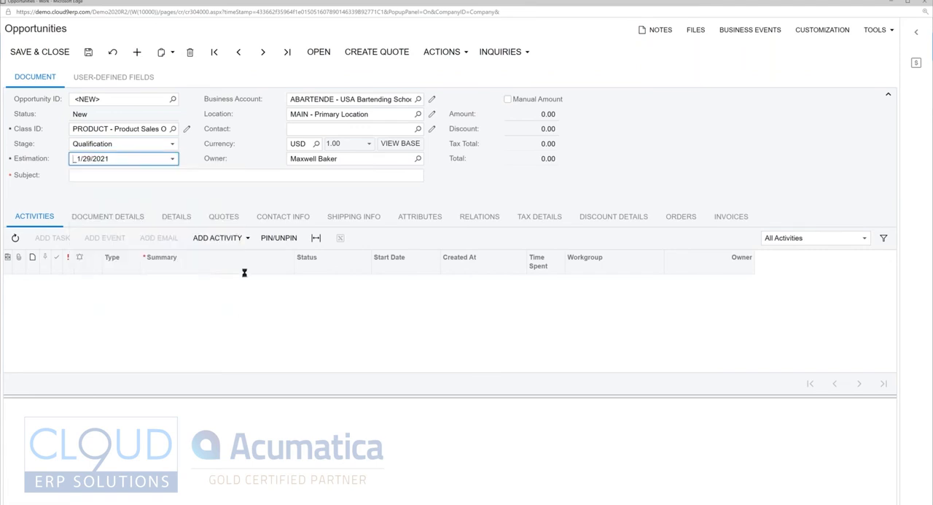
Step: Enter Meters as the opportunity's subject, keep the MAIN location, and save the record
click(161, 177)
text(M)
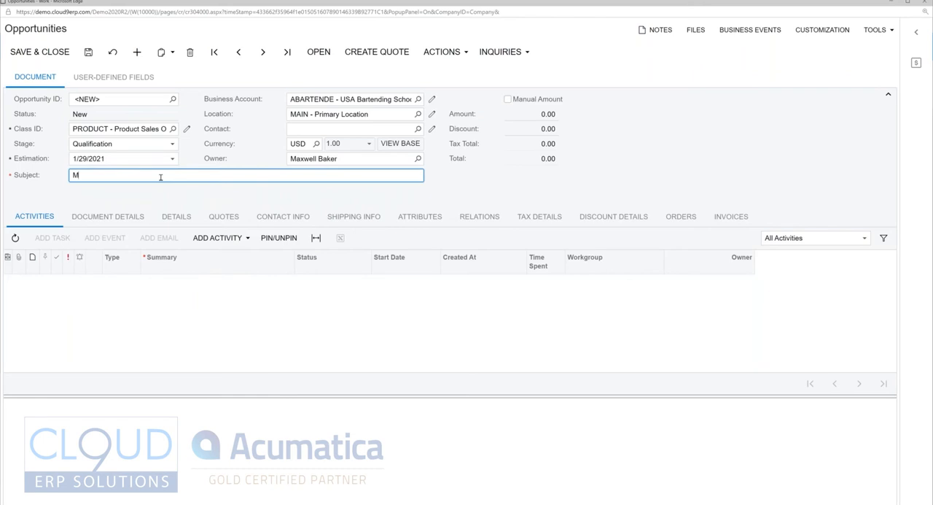
text(eters)
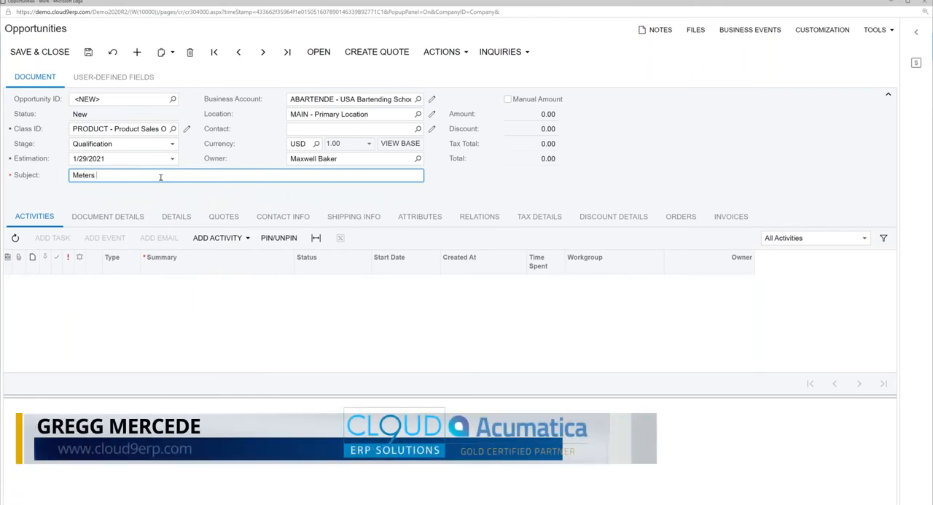
key(Tab)
key(Tab)
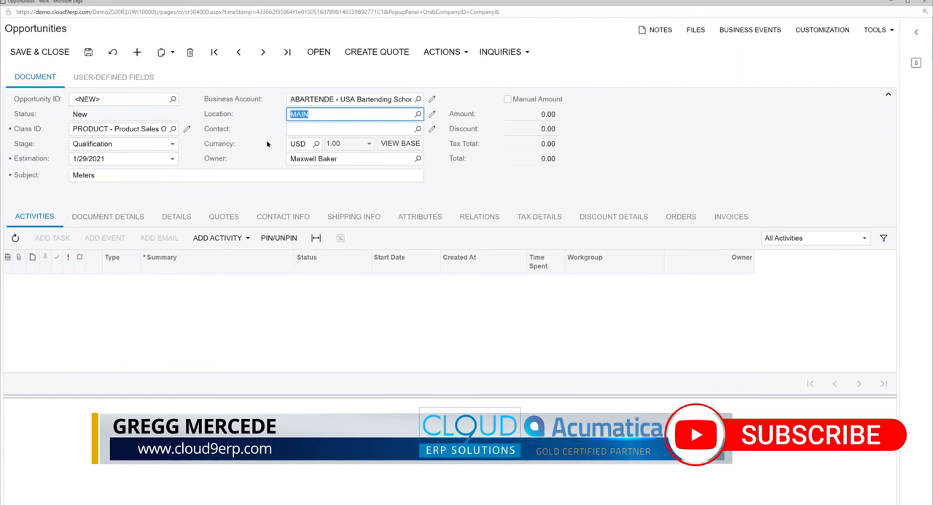
key(Tab)
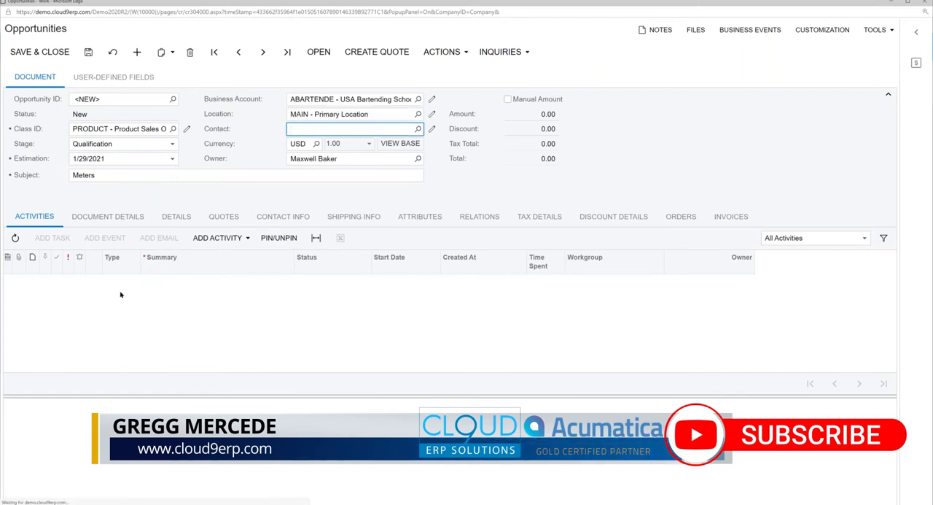
key(ctrl+s)
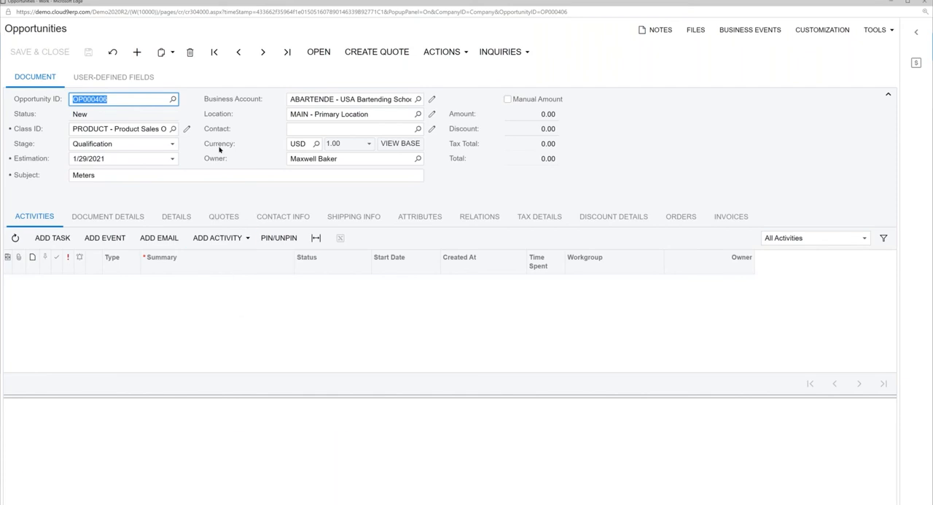
Step: Add a note activity to the opportunity with the summary "This could be big" and save it
click(219, 238)
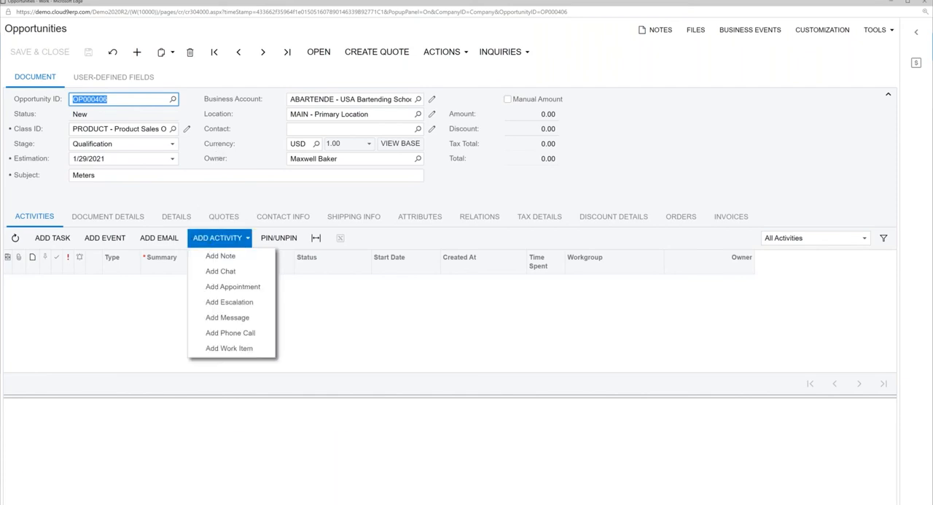
click(235, 252)
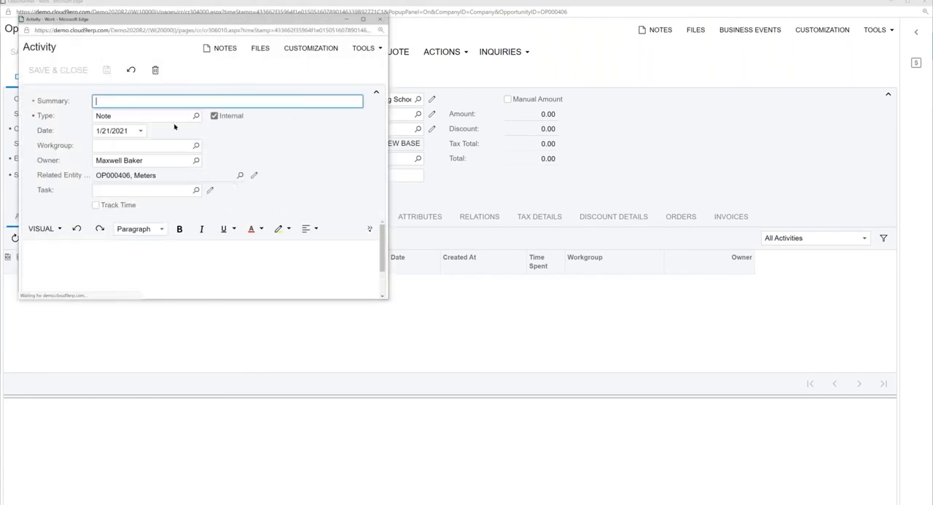
text(This cou)
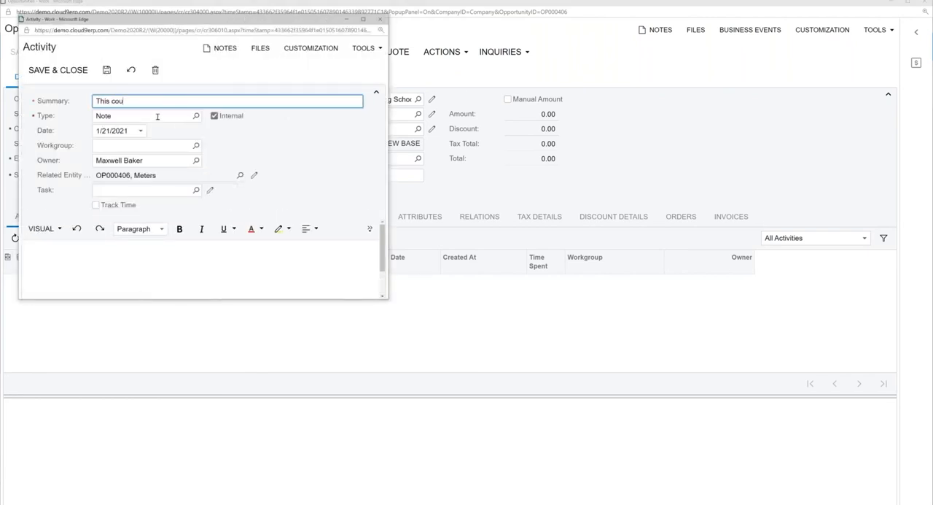
text(ld be big)
click(58, 70)
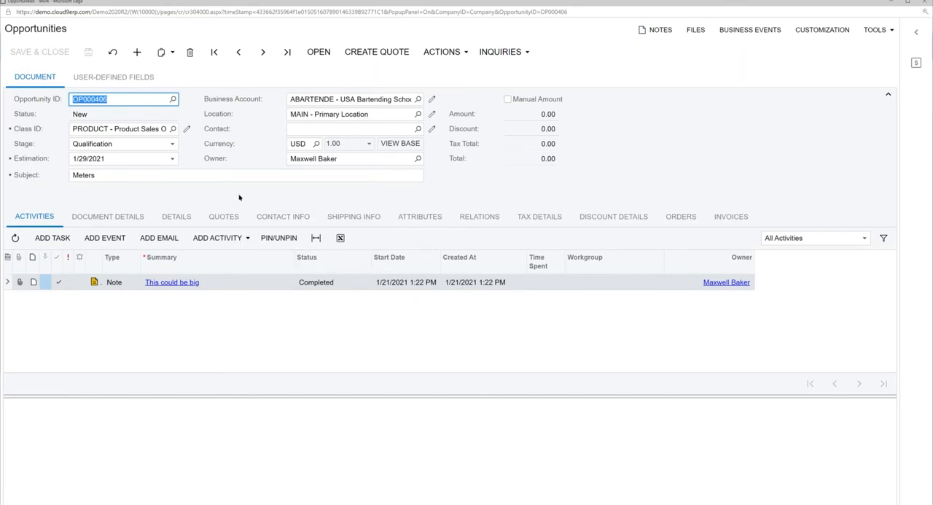
Step: Enable the manual amount for the opportunity, set the amount to 10,000, and save
click(507, 100)
click(530, 113)
text(10,)
text(000)
key(Tab)
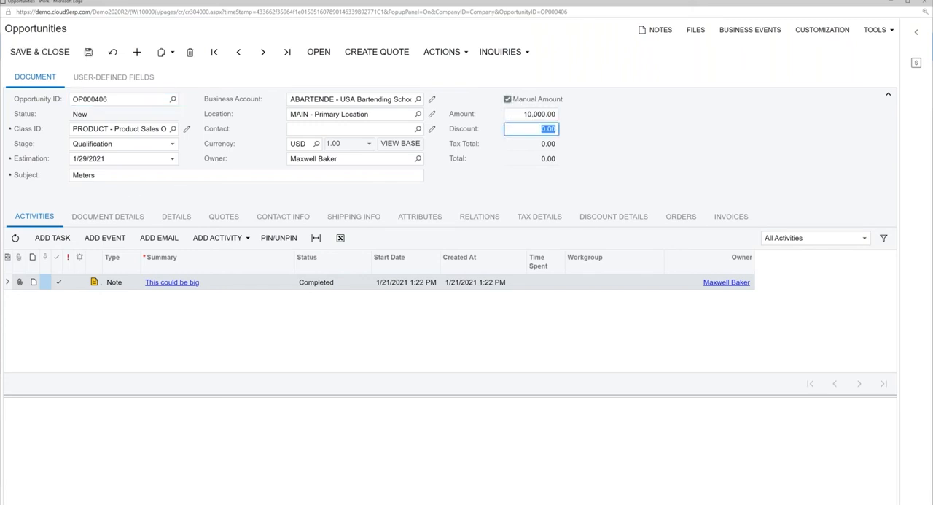
key(ctrl+s)
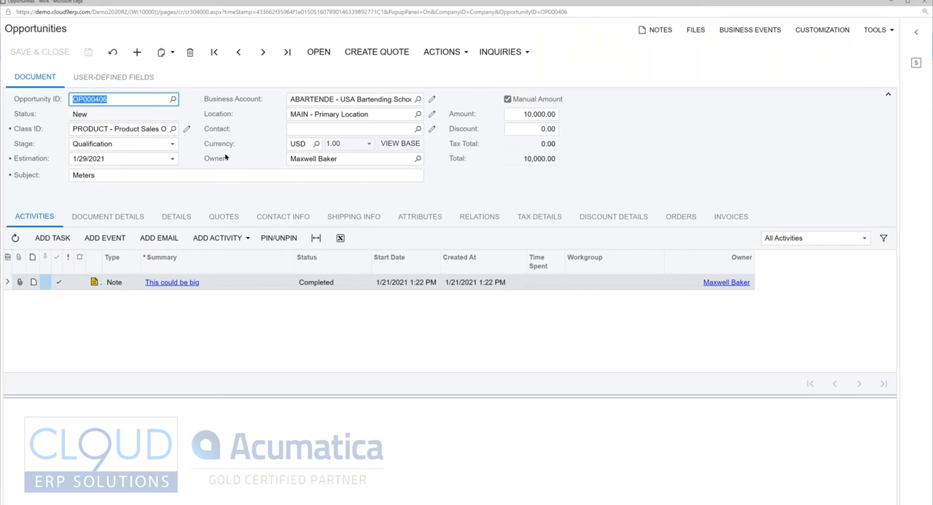
Step: Open the opportunity with the reason In Process and the stage Development
click(319, 52)
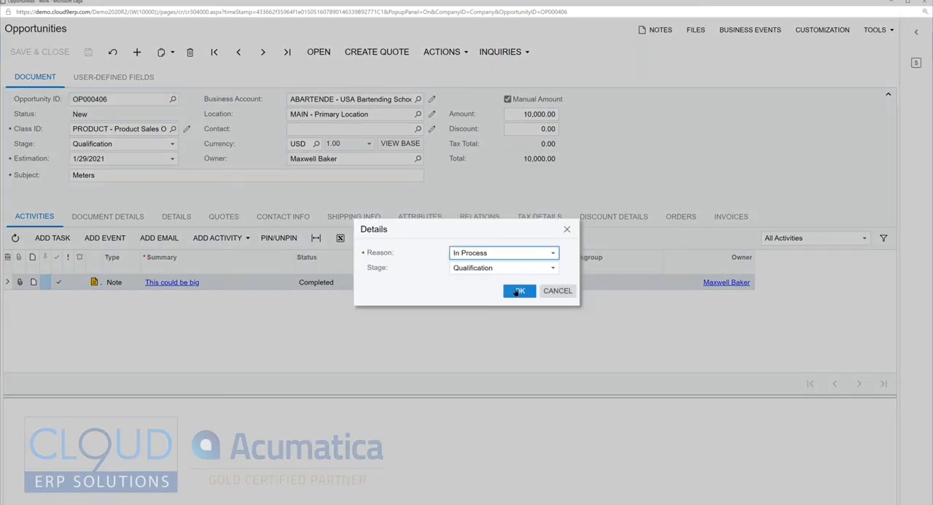
click(502, 268)
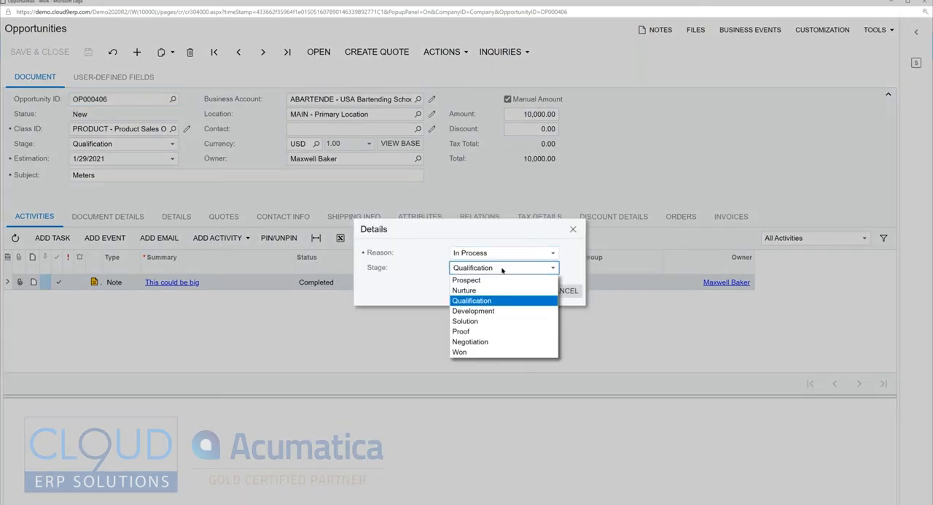
click(481, 311)
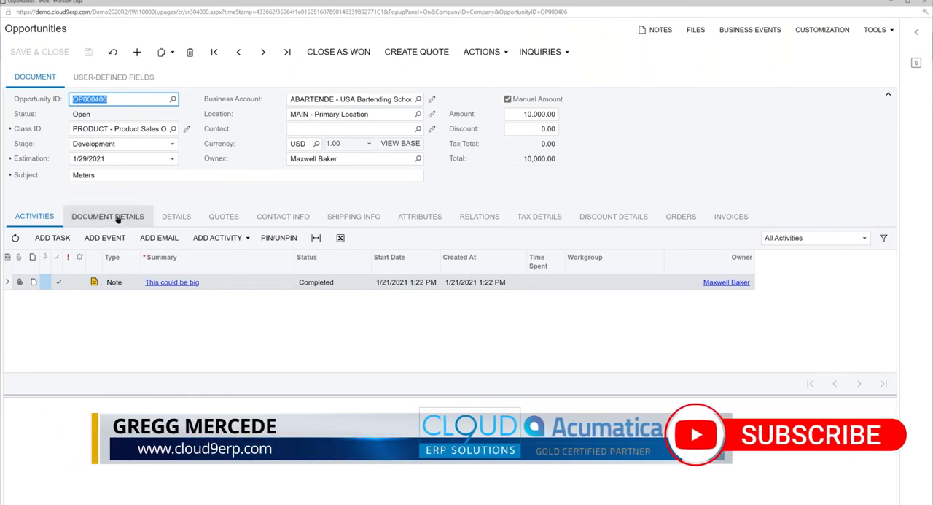
Step: Review the opportunity's forecasting details, set its stage to Proof, and save
click(176, 216)
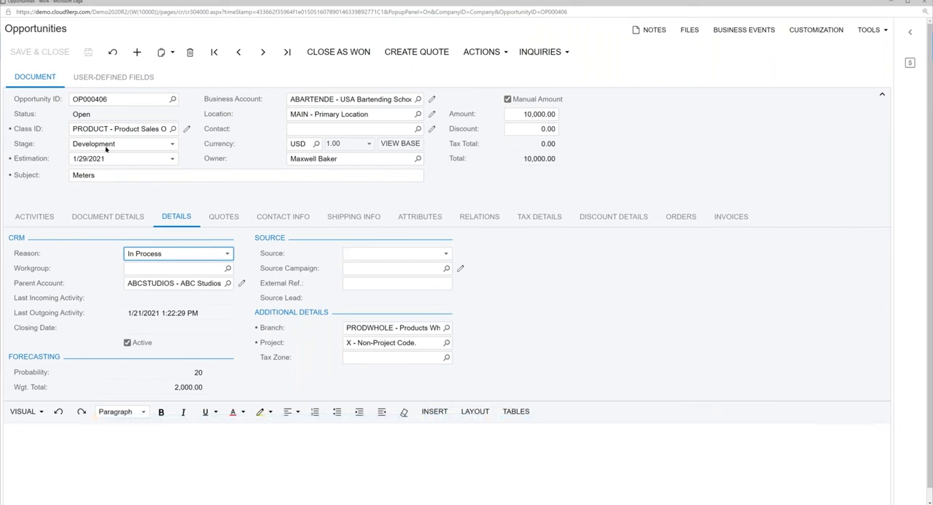
click(174, 389)
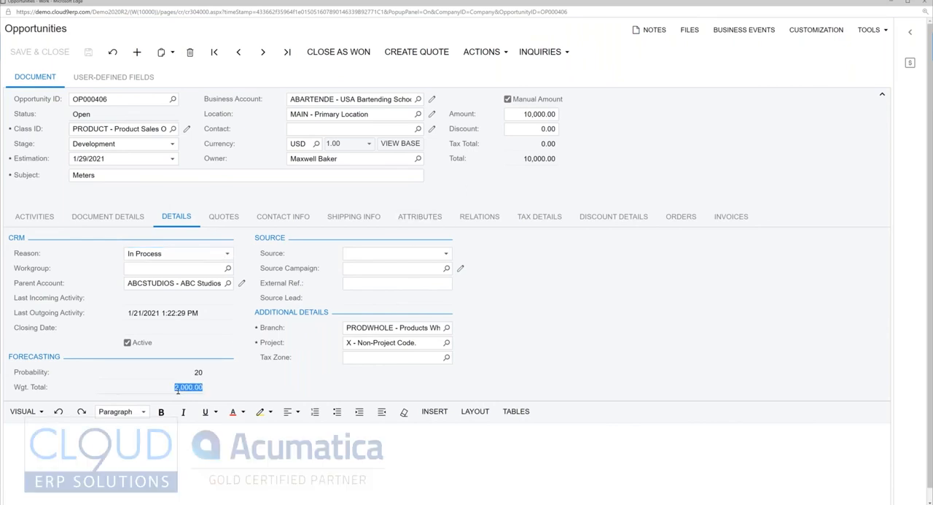
click(124, 148)
click(100, 213)
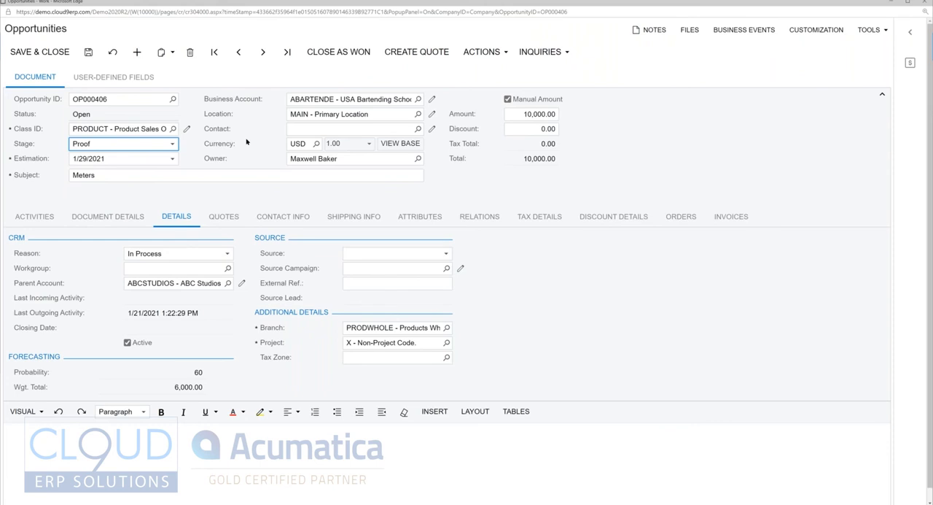
key(ctrl+s)
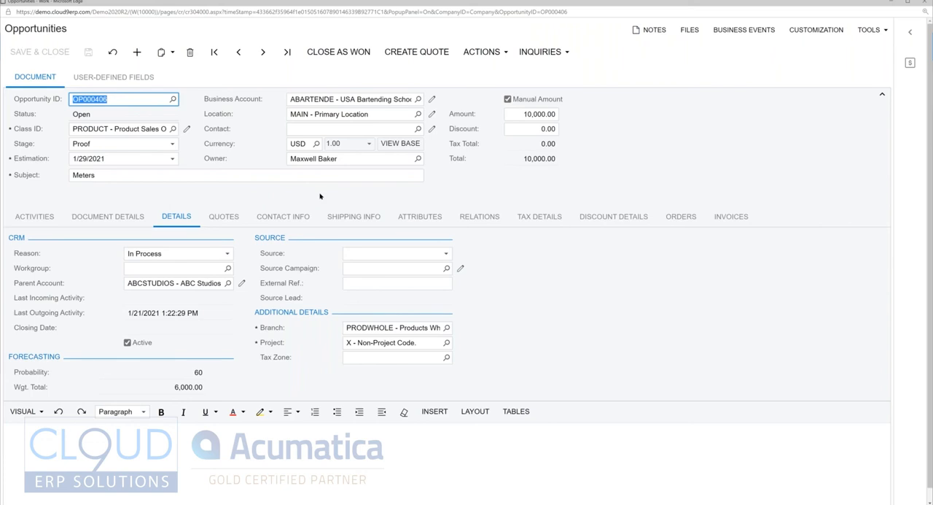
Step: Add inventory item 500001 ASSURE PLATINUM METER as a line in the opportunity's document details
click(118, 215)
click(39, 238)
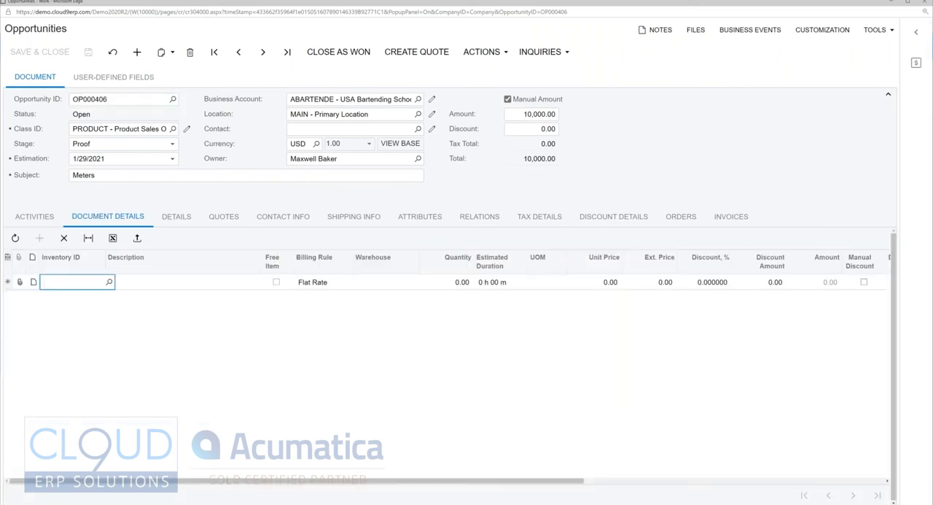
text(mete)
key(BackSpace)
key(BackSpace)
key(BackSpace)
key(BackSpace)
text(keur)
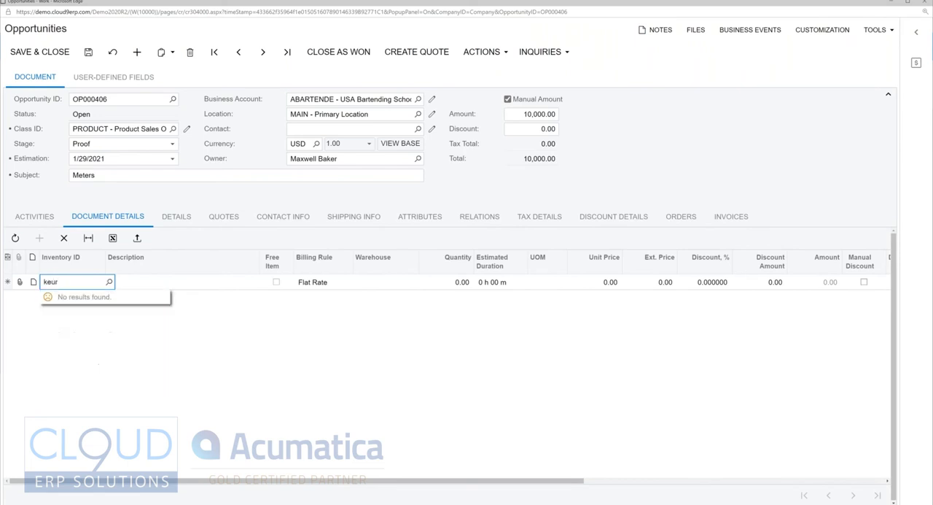
key(BackSpace)
key(BackSpace)
key(BackSpace)
key(BackSpace)
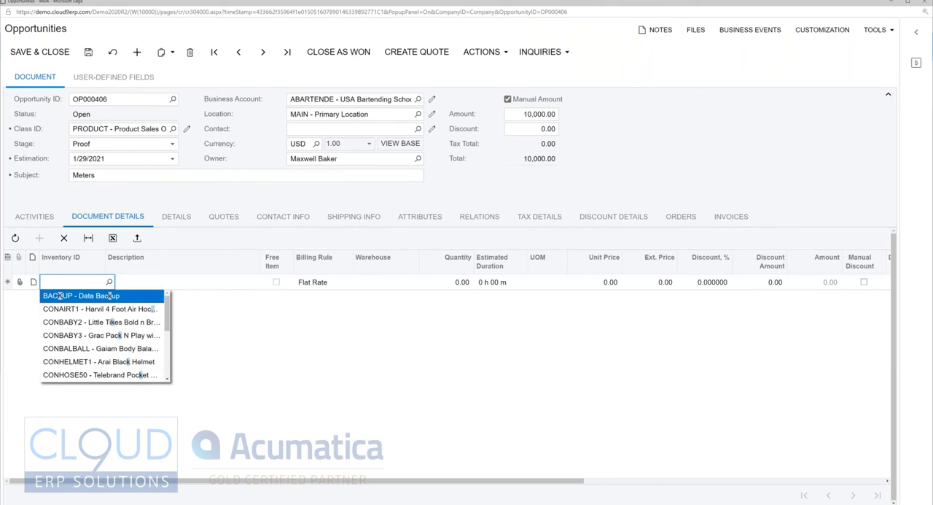
text(meter)
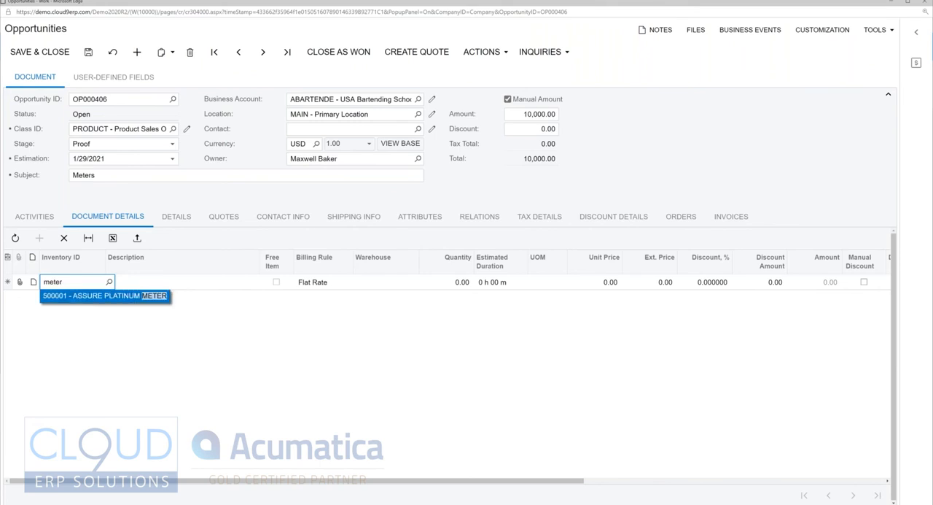
key(Tab)
Step: Set the ASSURE PLATINUM METER line's quantity to 10 and save the opportunity
key(Tab)
key(Tab)
key(Tab)
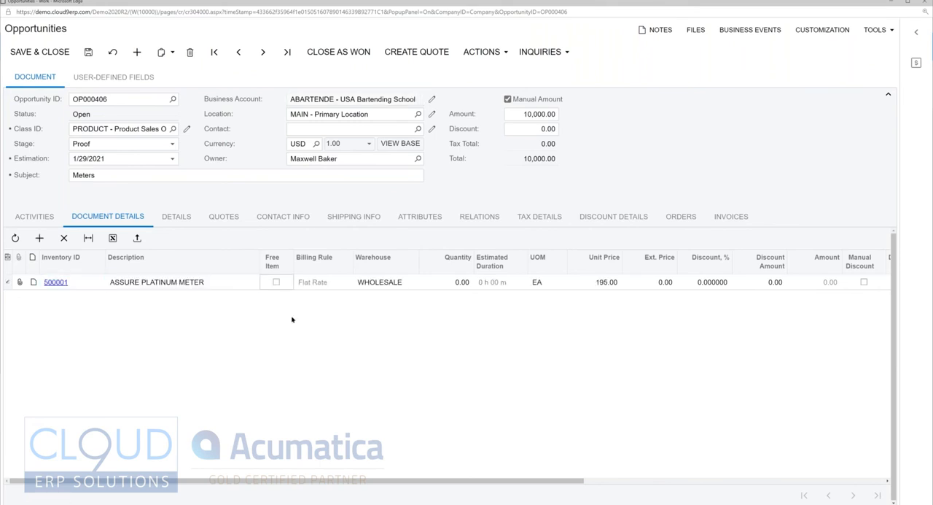
text(10)
key(Tab)
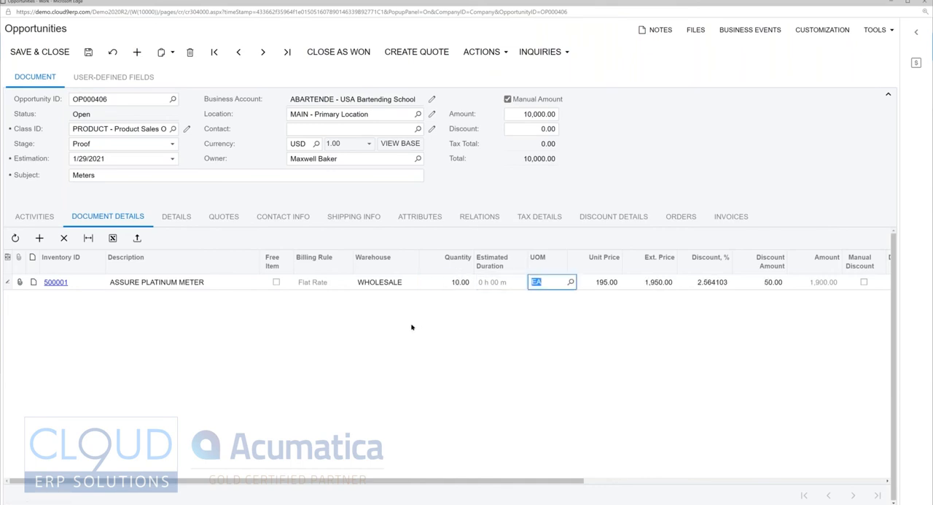
key(ctrl+s)
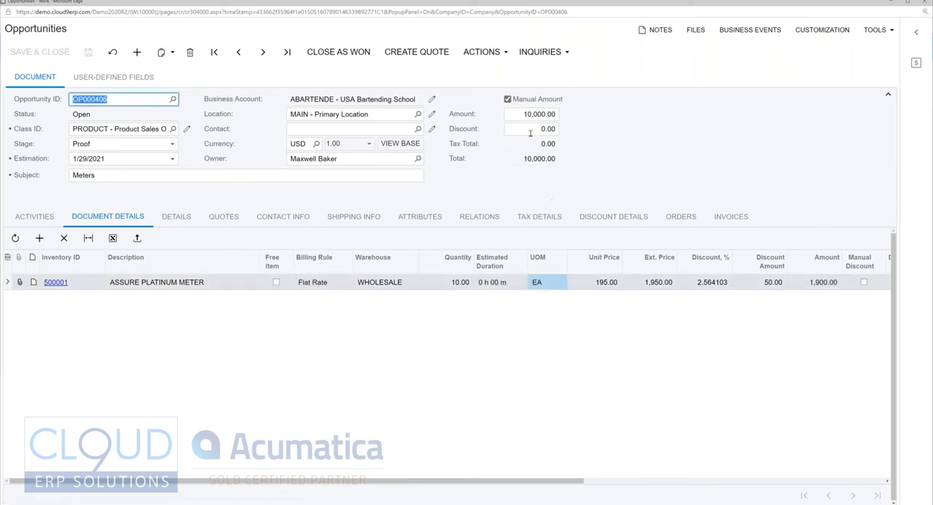
Step: Disable the opportunity's manual amount and create a primary sales quote from its details, opening it for review
click(508, 100)
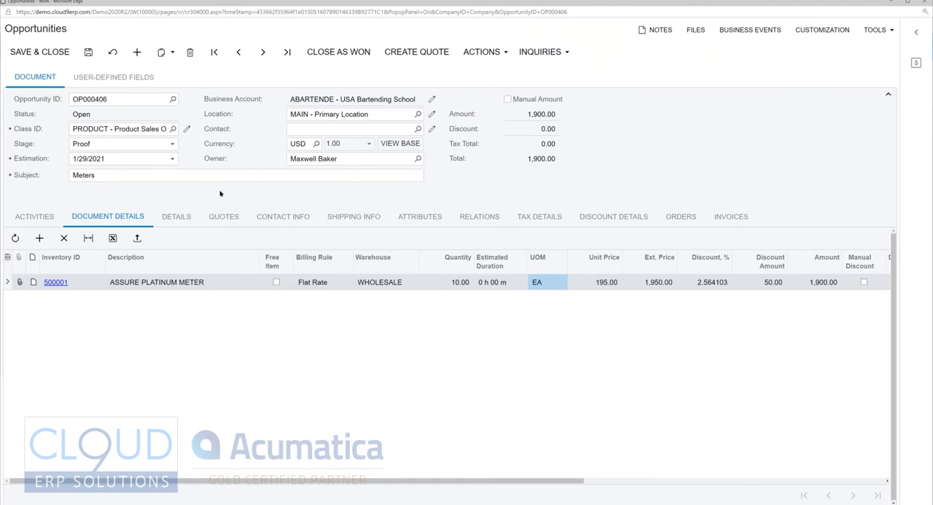
click(224, 218)
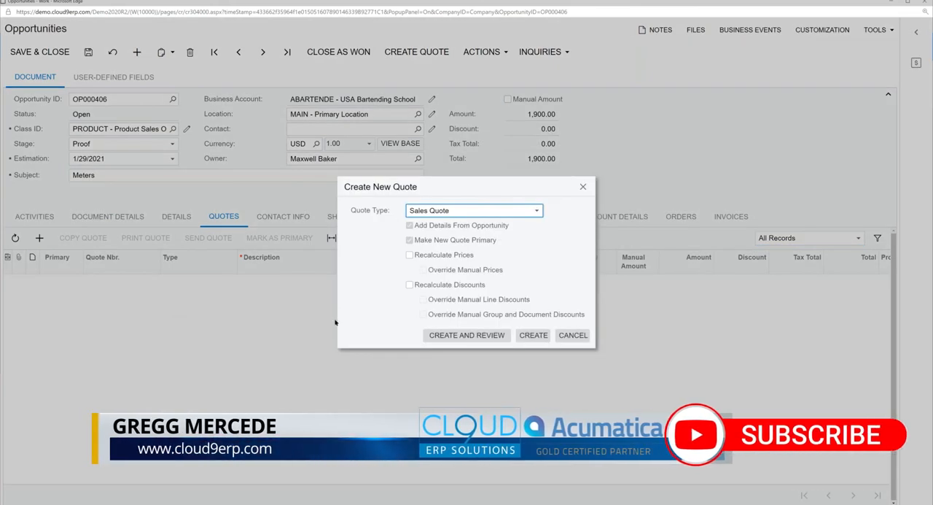
click(468, 336)
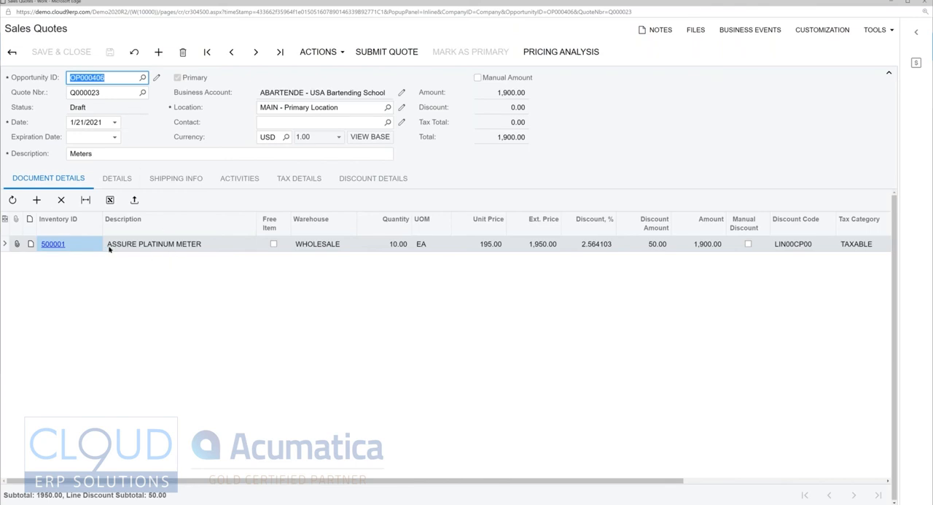
Step: Examine the sales quote's line quantity and unit of measure, its shipping information, and its activities
click(393, 248)
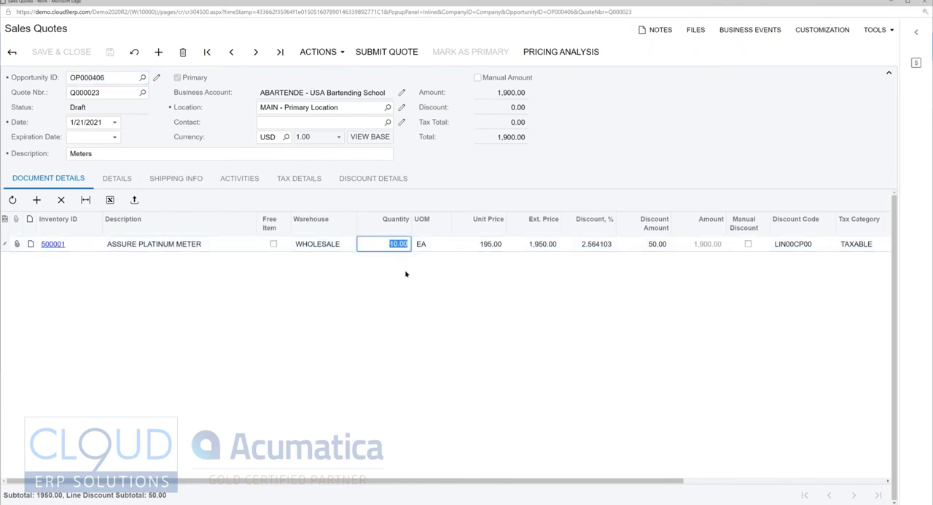
key(Tab)
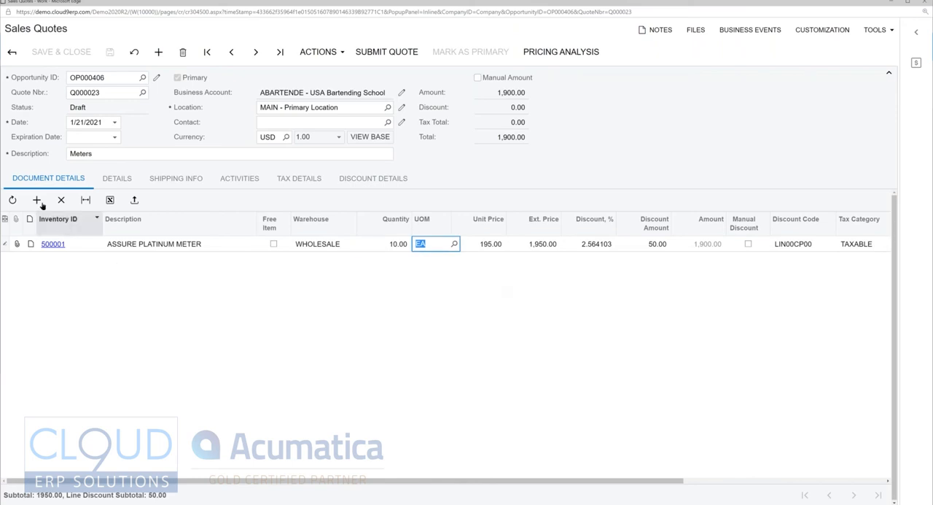
click(29, 150)
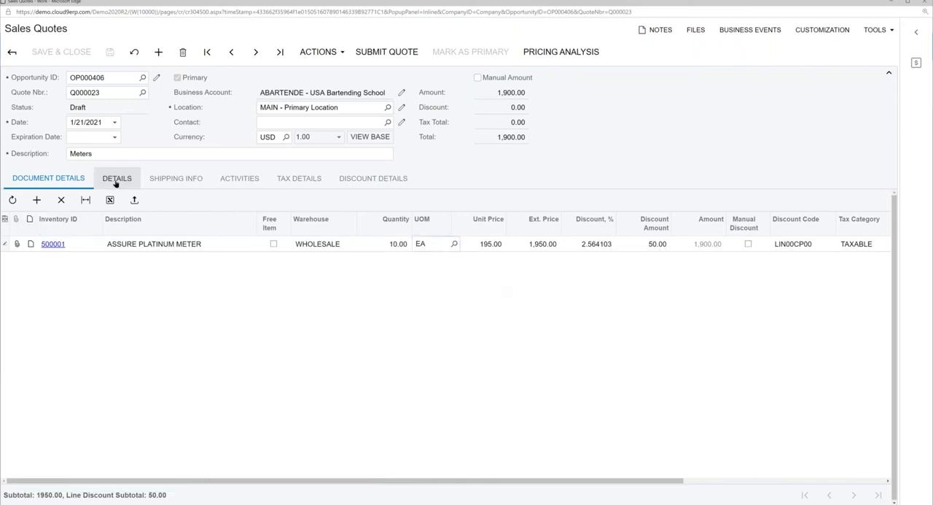
click(170, 181)
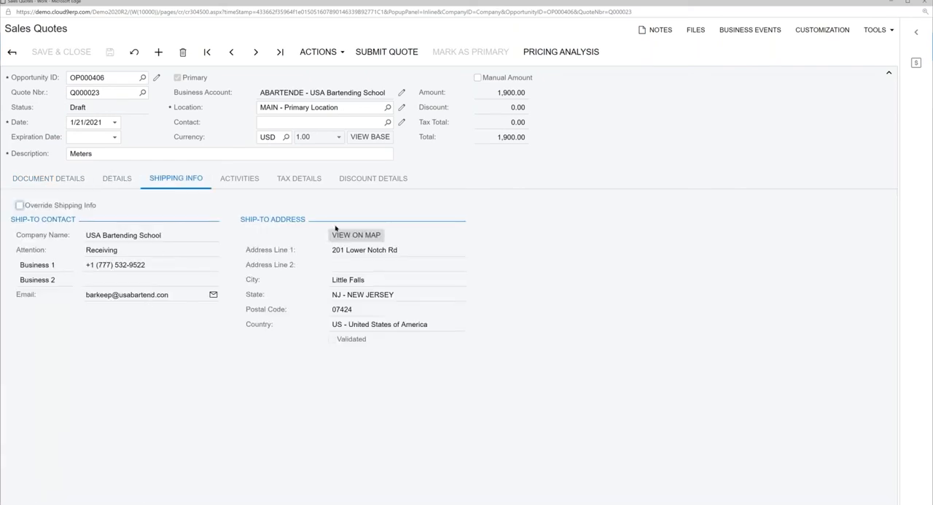
click(252, 180)
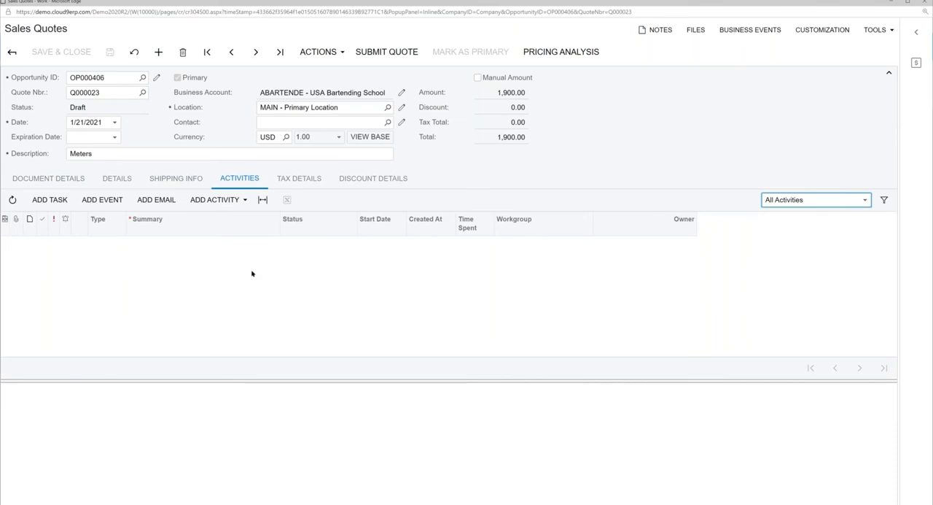
click(198, 117)
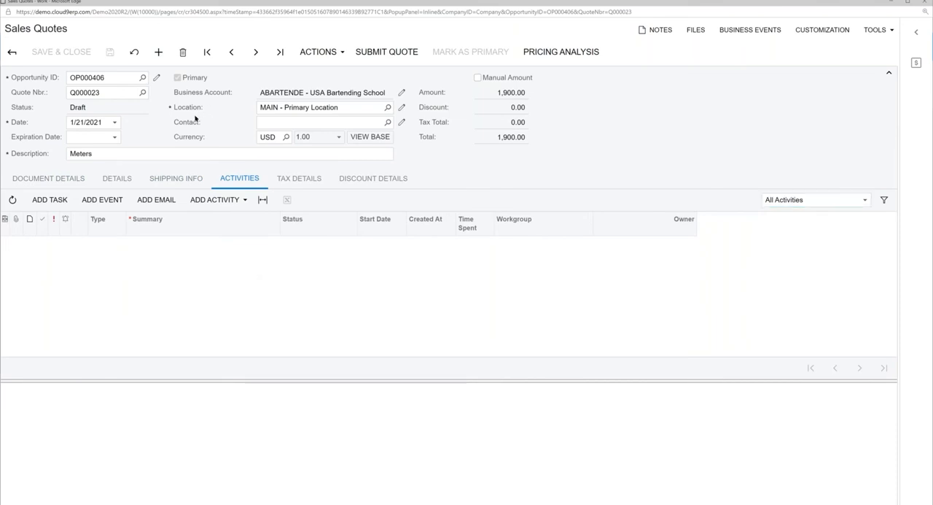
Step: Submit the sales quote and generate its printable version, reading it from the header to the totals
click(387, 57)
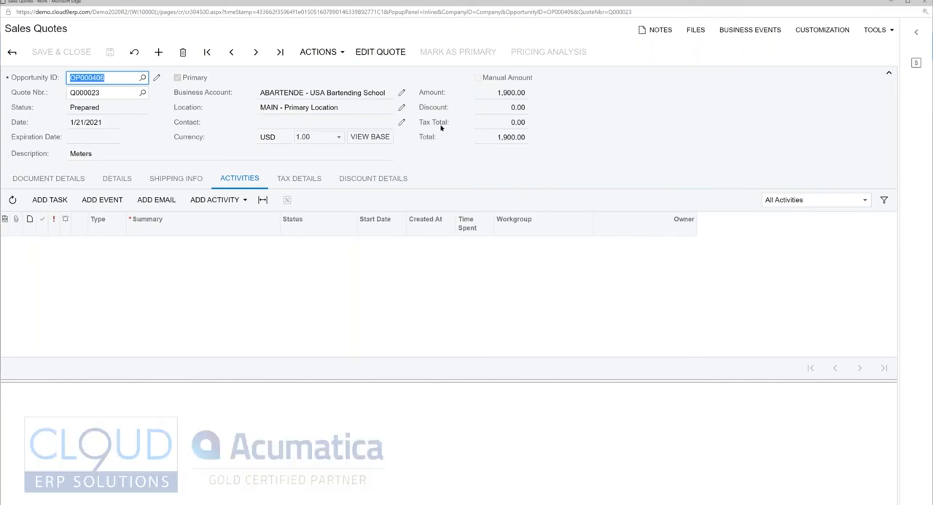
click(319, 52)
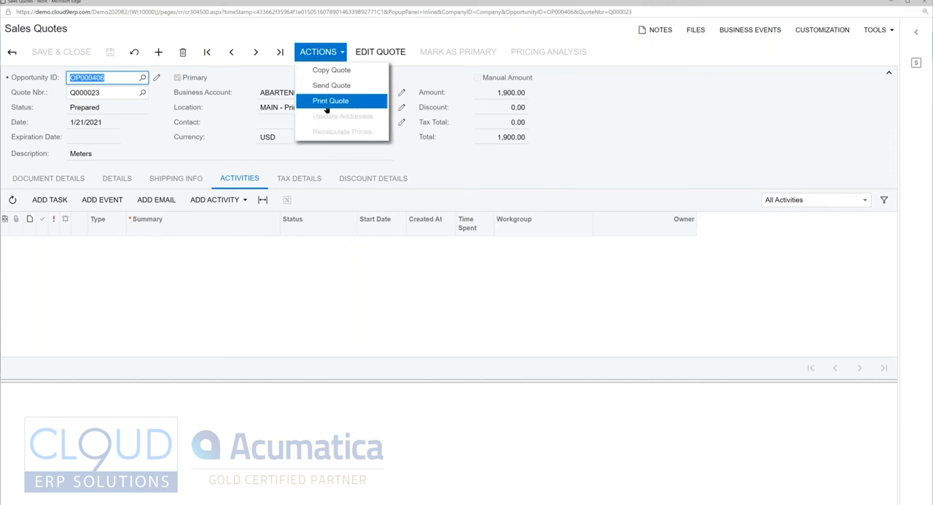
click(329, 102)
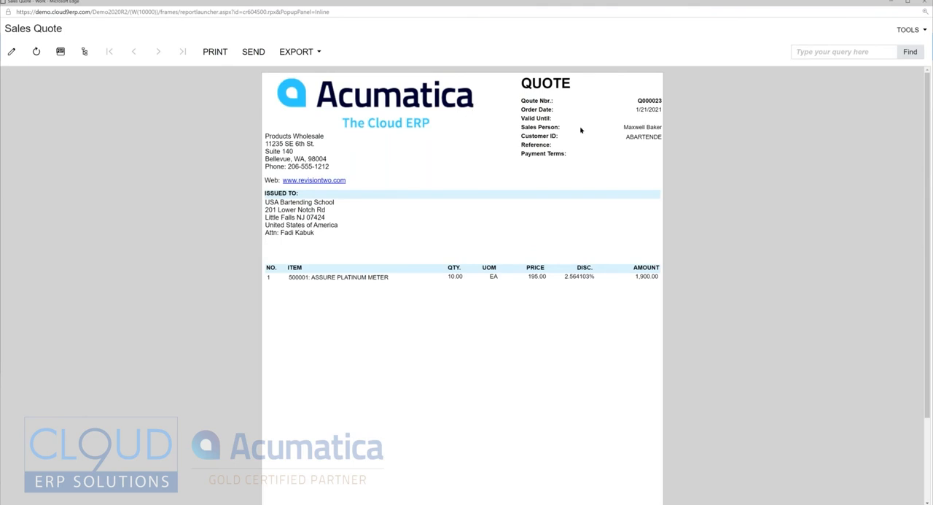
scroll(508, 260, down, 2)
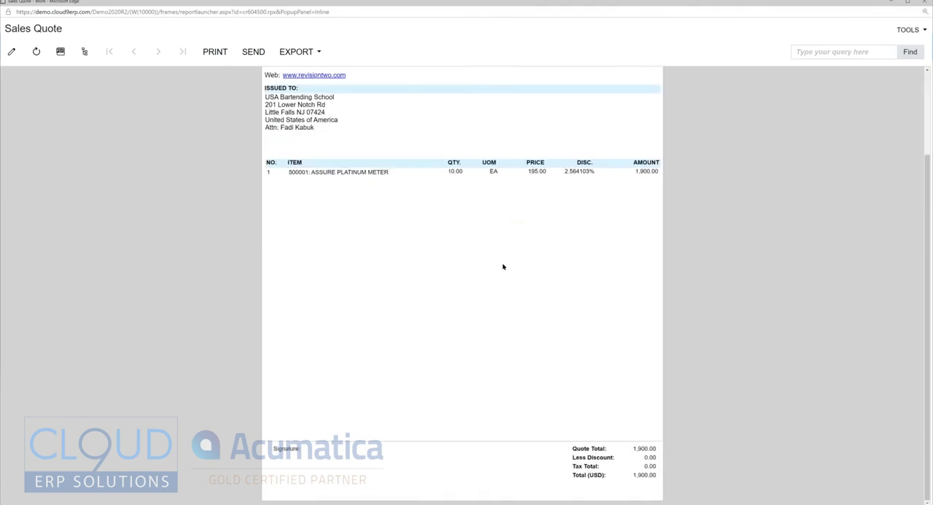
scroll(447, 248, up, 2)
scroll(438, 264, down, 2)
scroll(439, 266, up, 2)
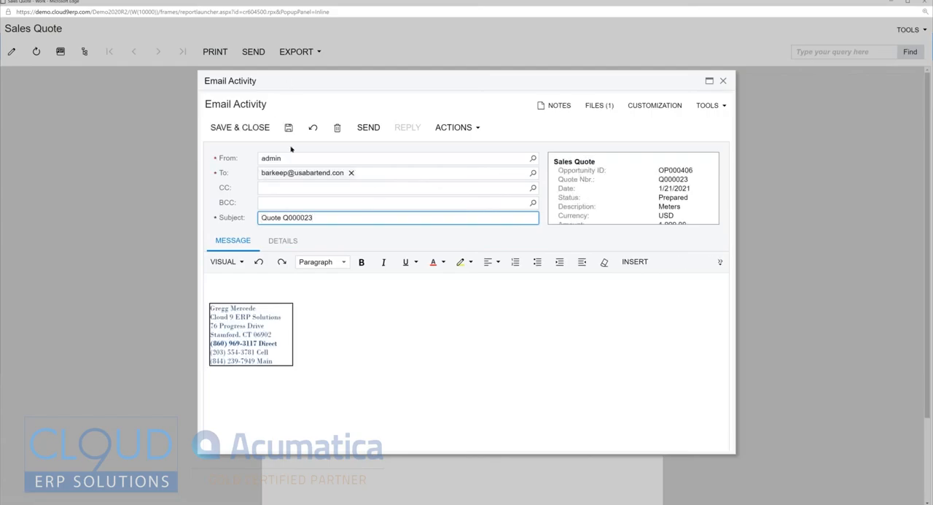
click(231, 283)
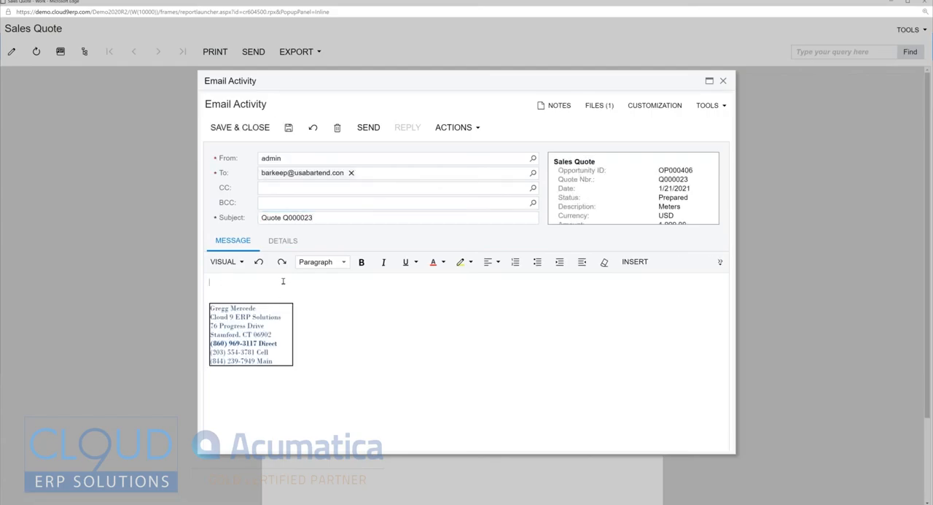
click(457, 126)
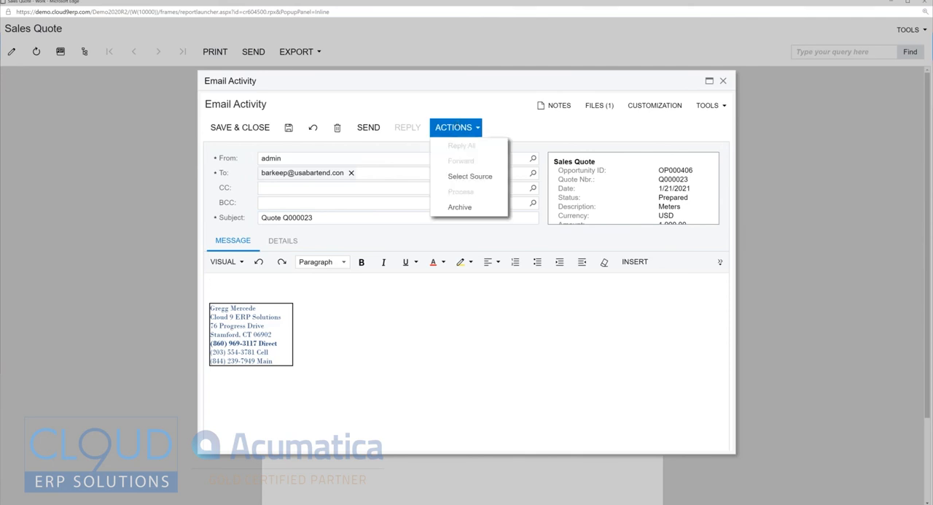
click(471, 175)
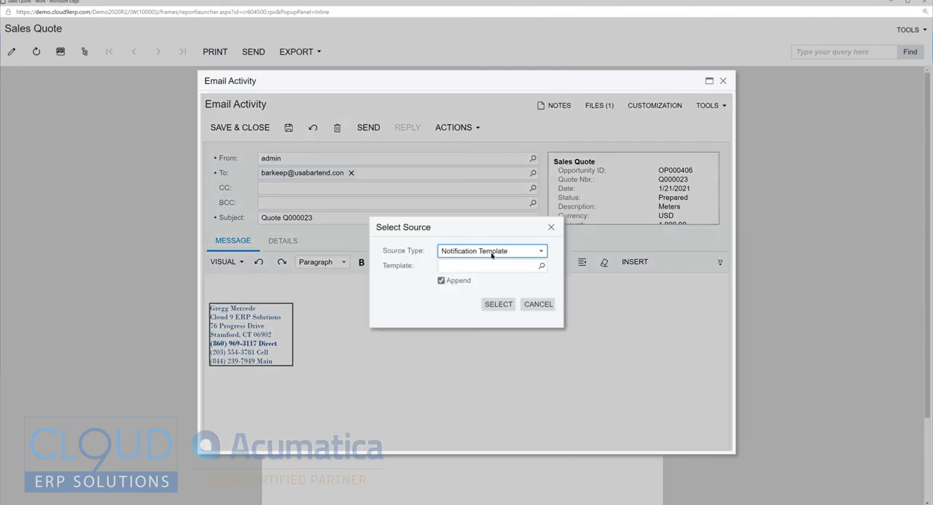
click(542, 266)
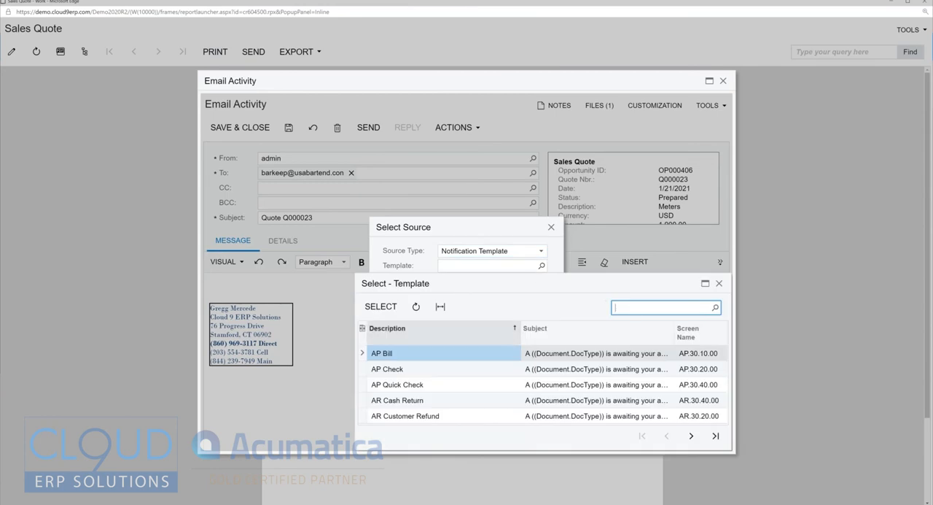
text(quot)
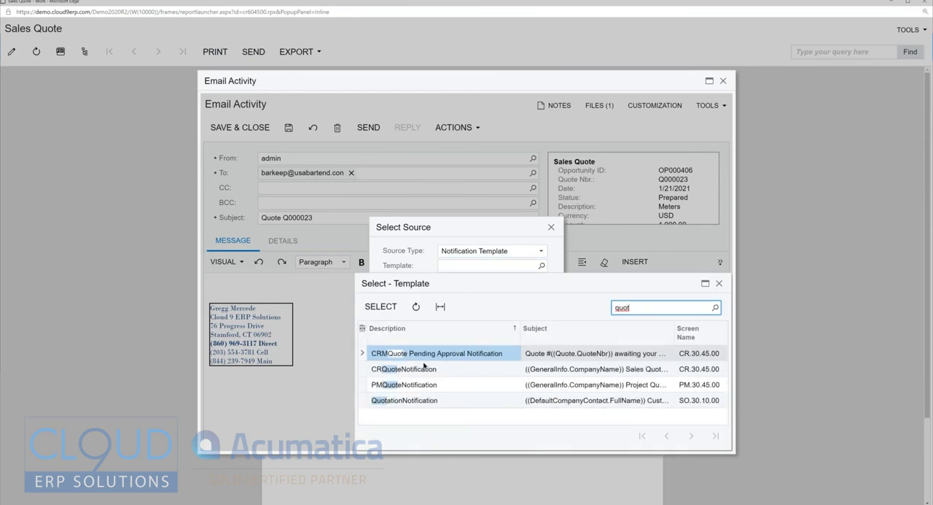
double_click(408, 401)
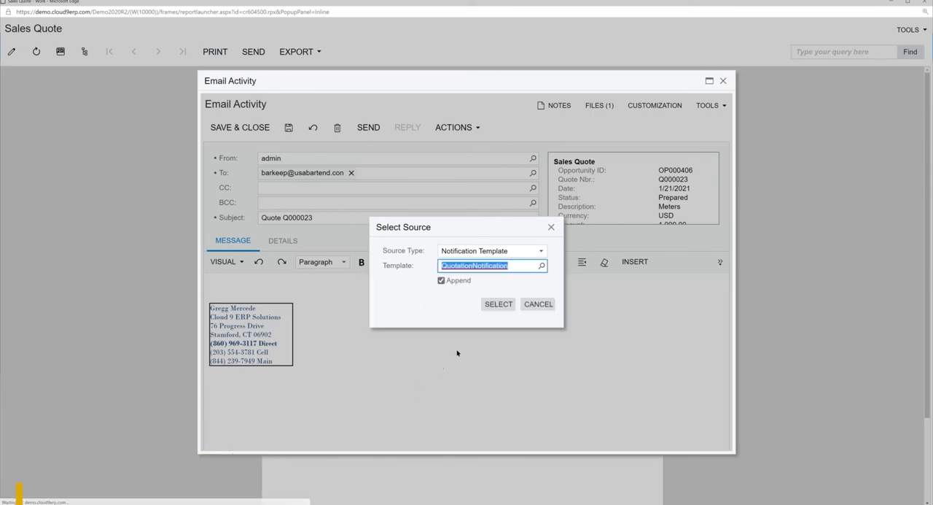
click(528, 304)
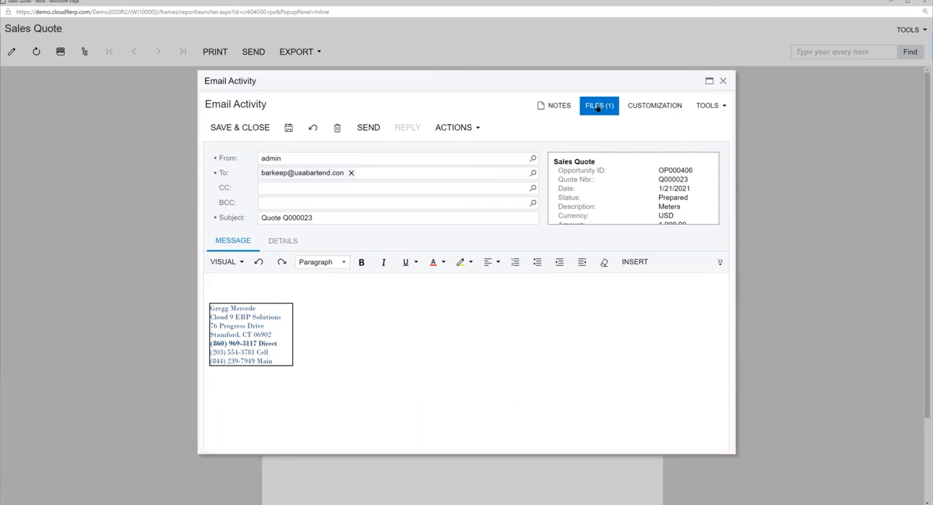
Step: Send the quote email to the customer and return to the sales quote to check its activities
click(370, 126)
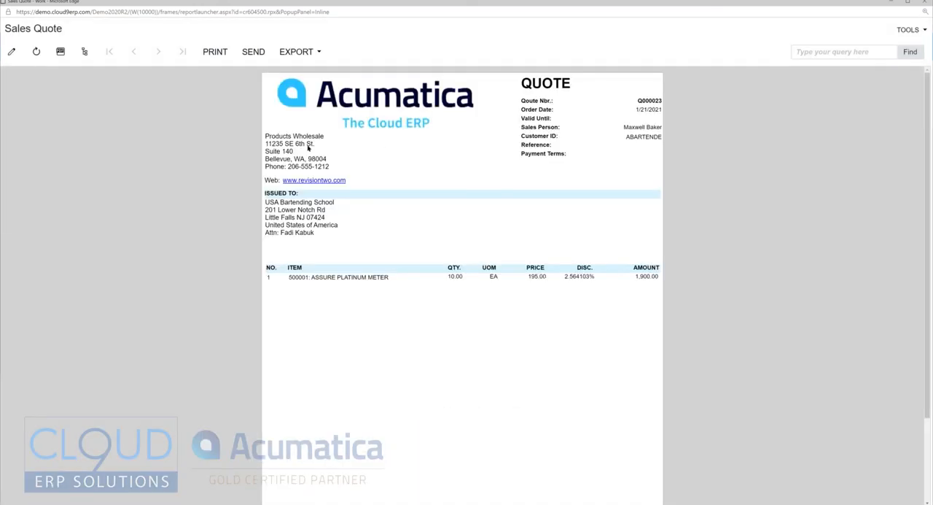
right_click(262, 125)
click(271, 131)
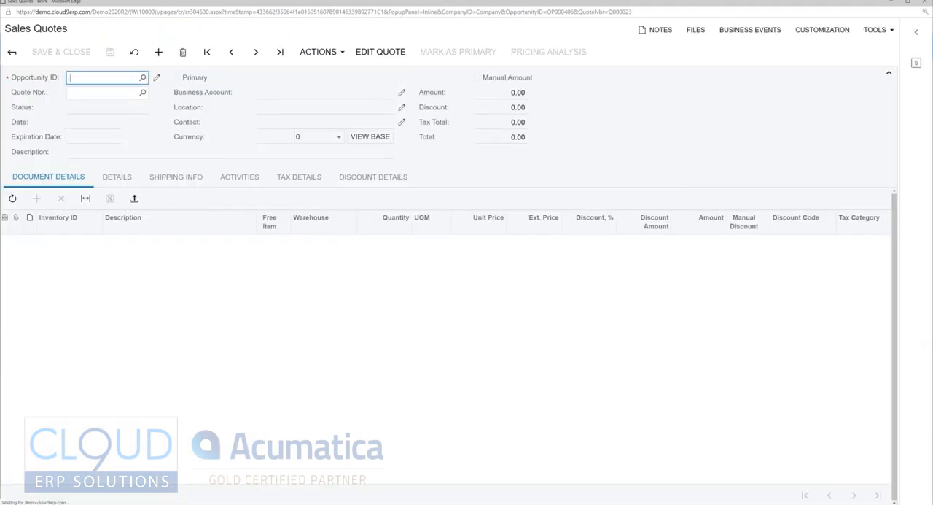
click(245, 188)
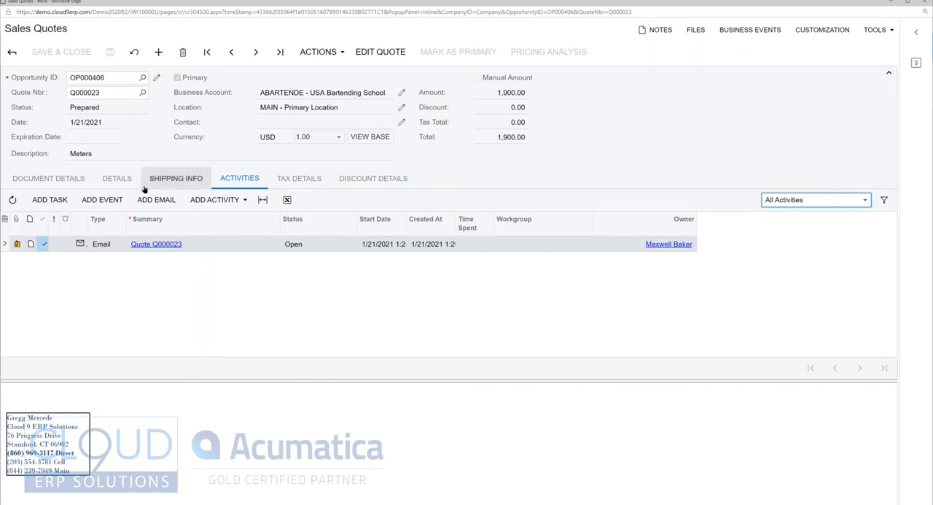
Step: Return from the sales quote to its opportunity and check the activities and quotes recorded there
click(12, 51)
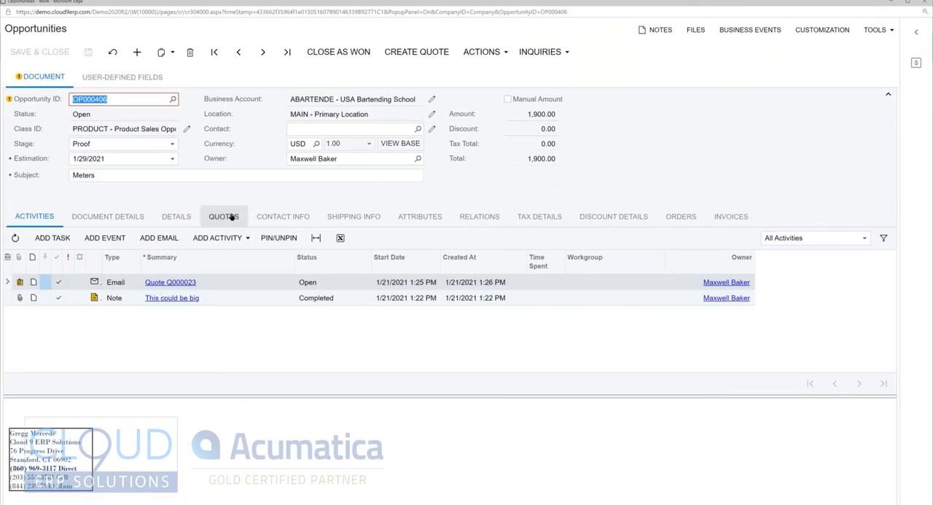
click(230, 284)
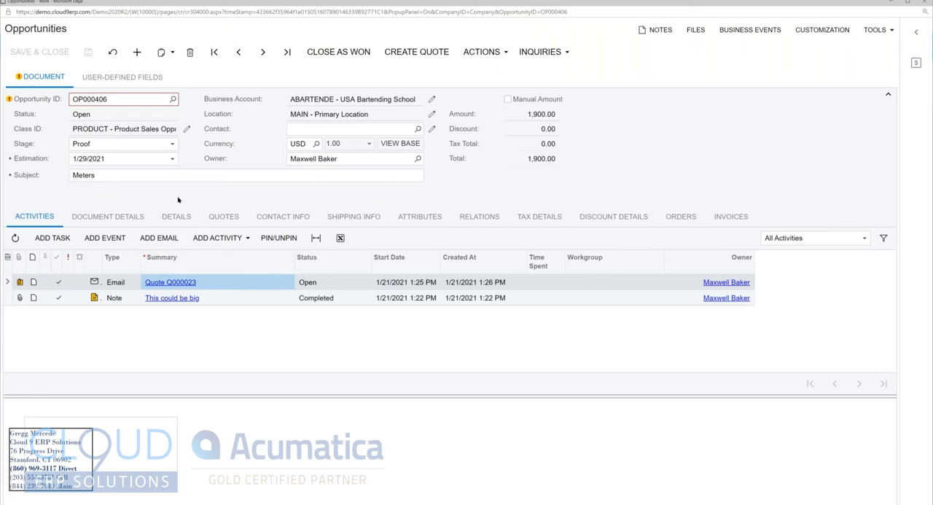
click(224, 216)
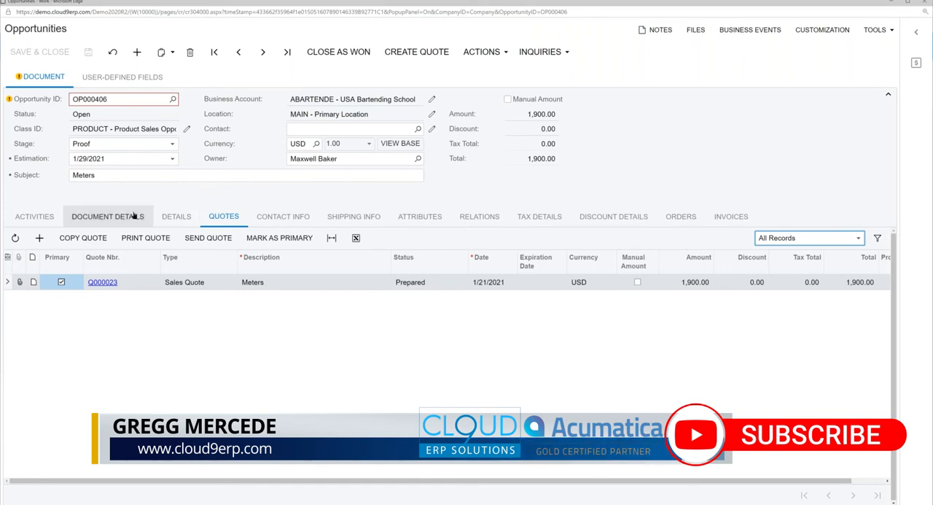
click(46, 217)
click(345, 52)
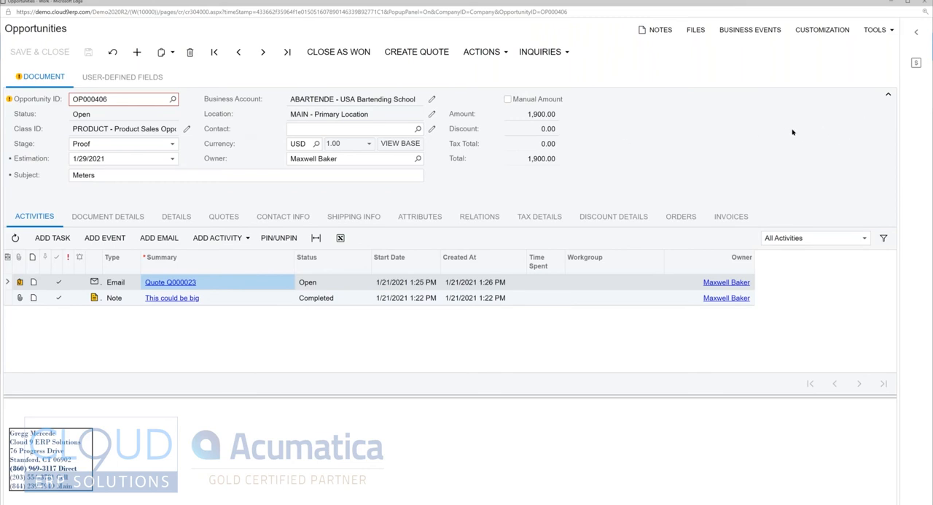
Step: Show the Sales Profitability Analysis beside the opportunity and clear its customer filter
click(916, 38)
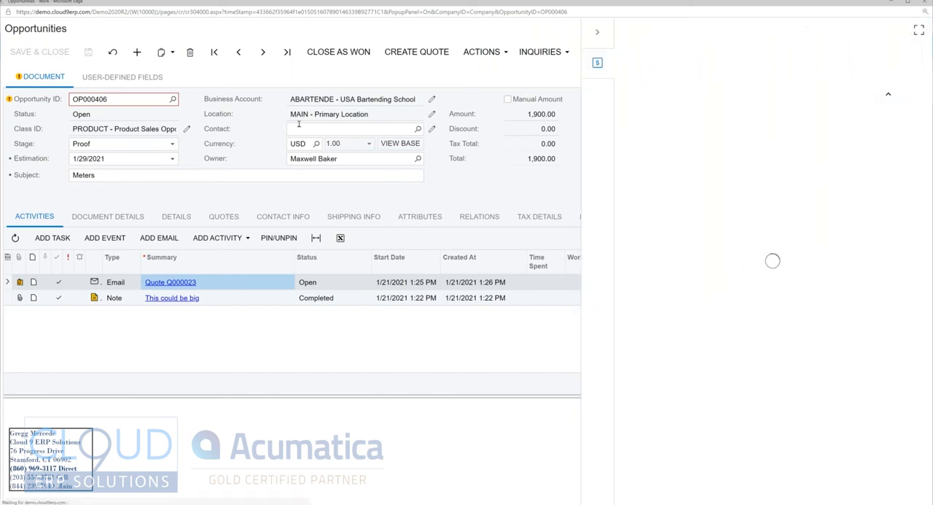
key(BackSpace)
key(Tab)
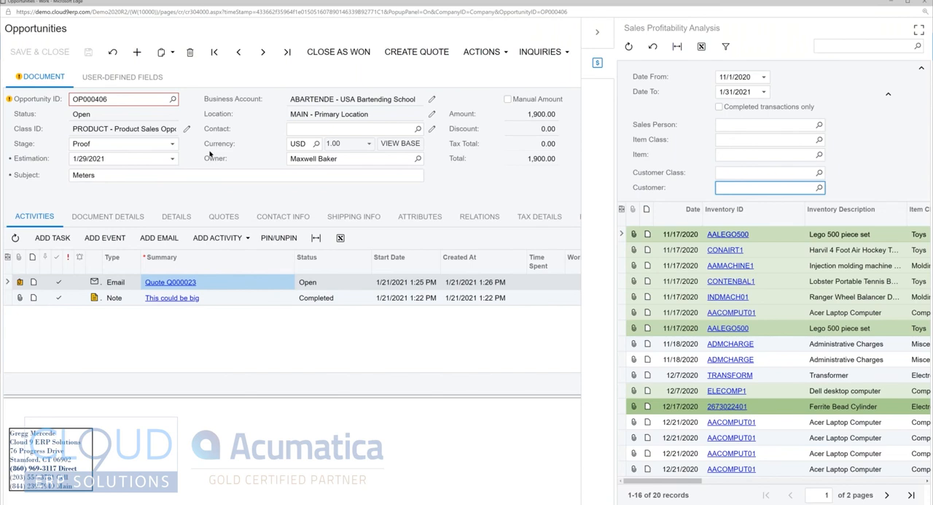
Step: Examine the profitability records from inventory item and net sale through cost, margin and sales order number, then close the analysis
click(321, 99)
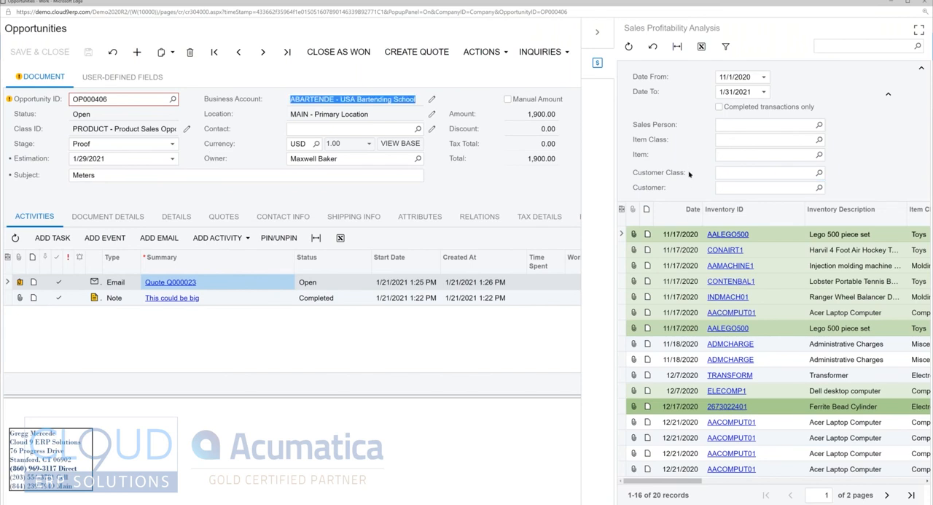
drag(691, 481, 722, 480)
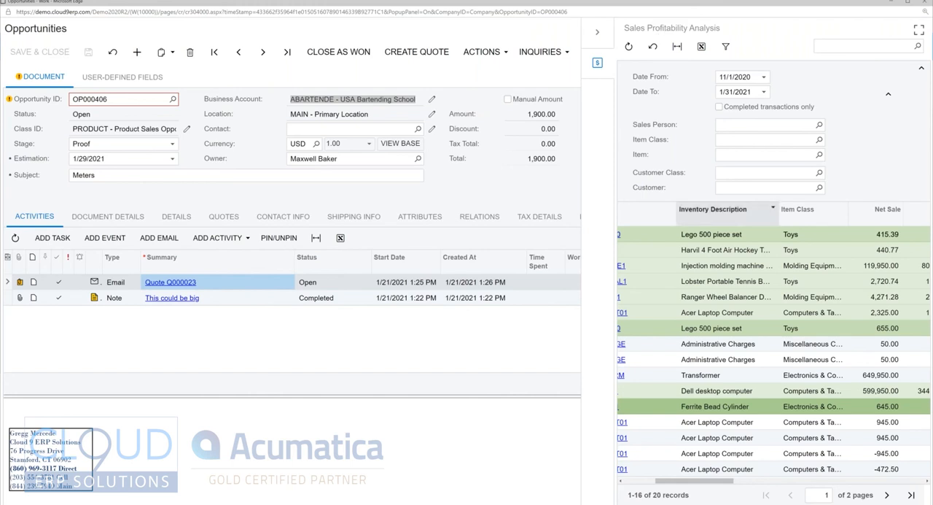
drag(686, 484, 656, 483)
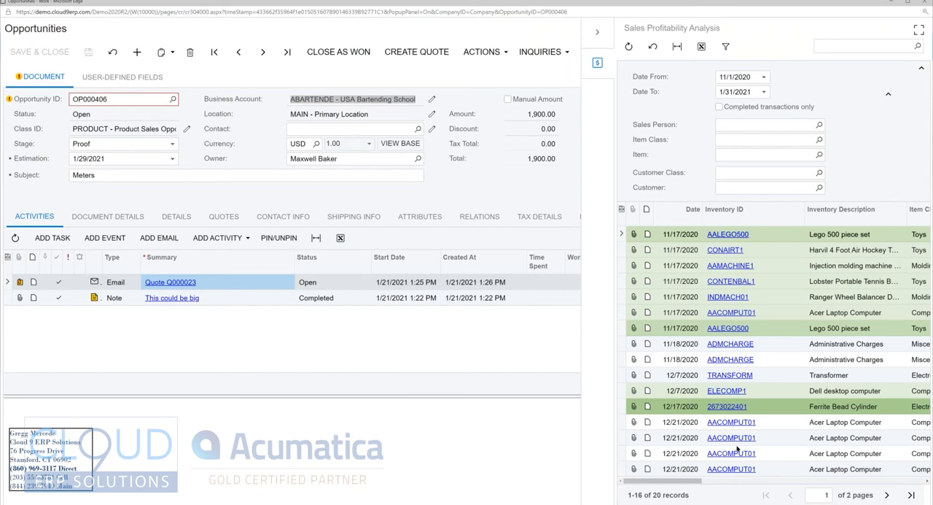
drag(673, 481, 745, 477)
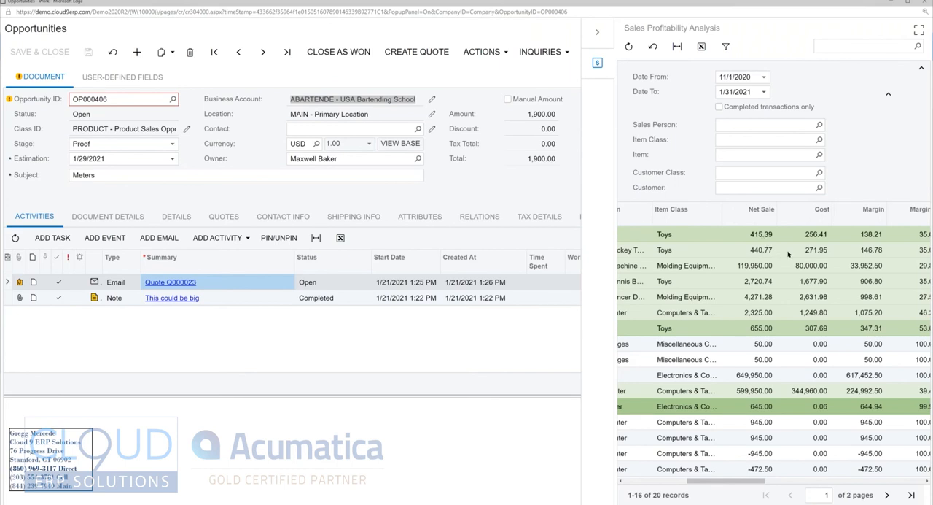
scroll(788, 253, right, 1)
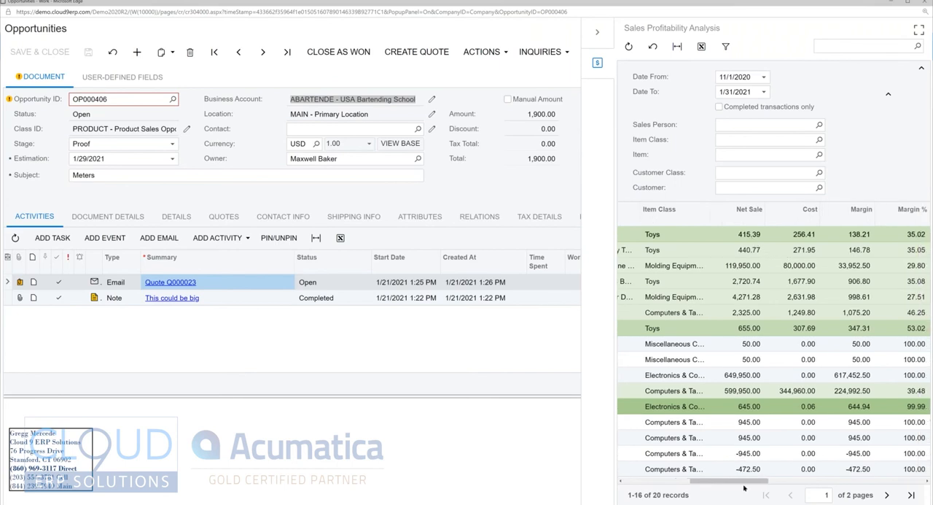
scroll(699, 314, left, 1)
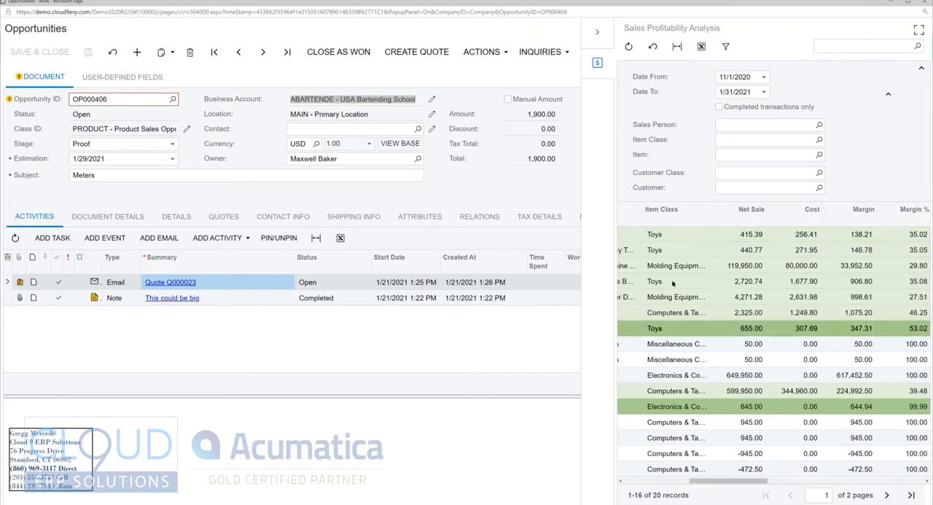
drag(729, 481, 763, 477)
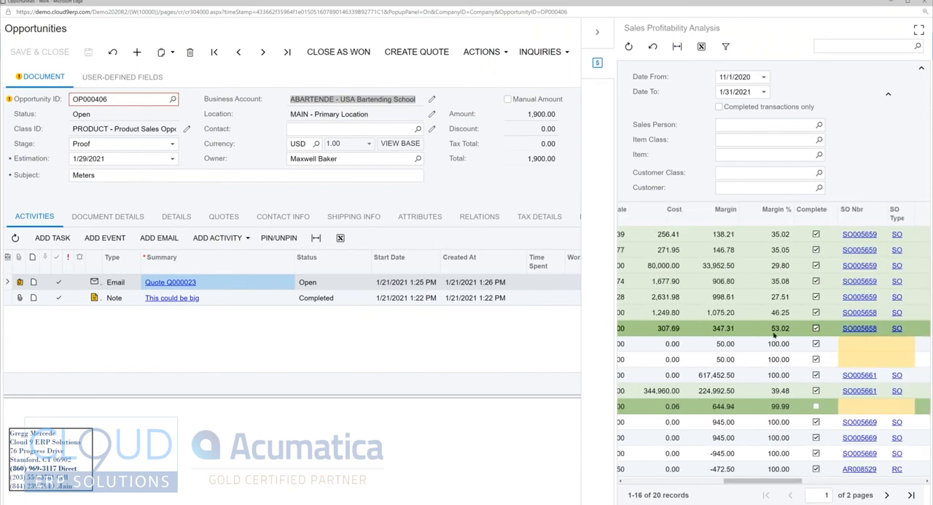
drag(758, 481, 590, 478)
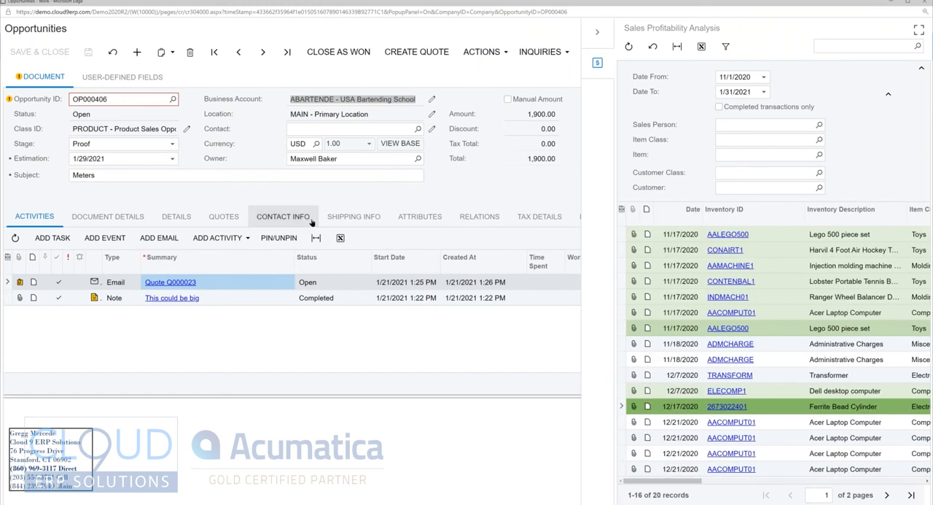
click(609, 46)
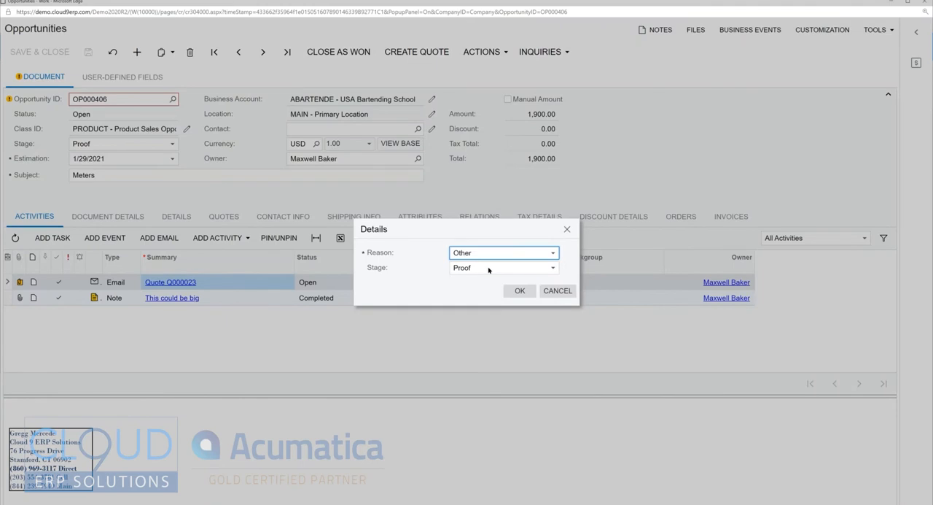
Step: Close the opportunity as won with the reason Price, leaving the stage at Proof
click(477, 258)
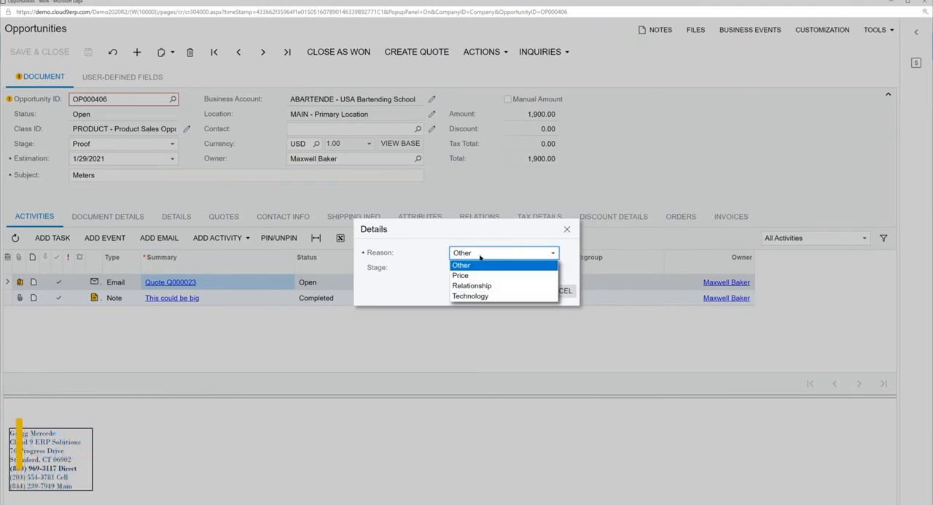
click(470, 276)
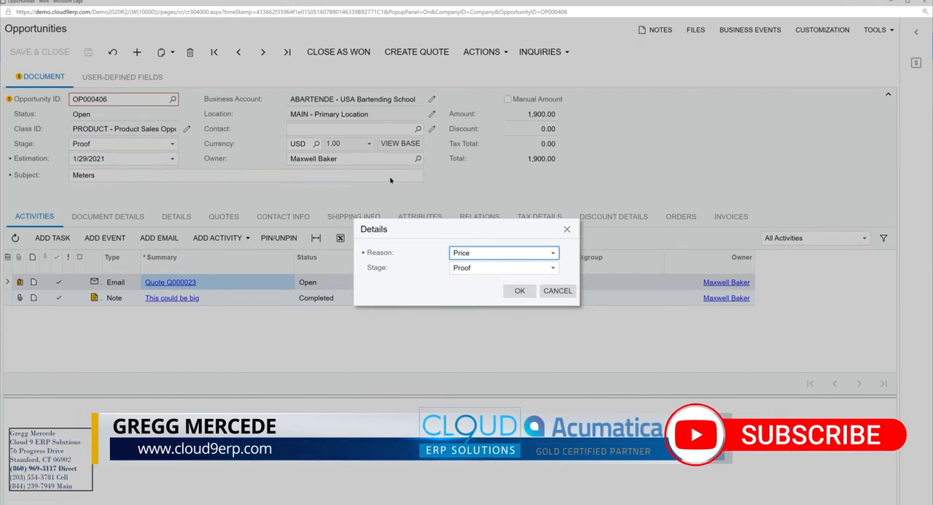
click(517, 290)
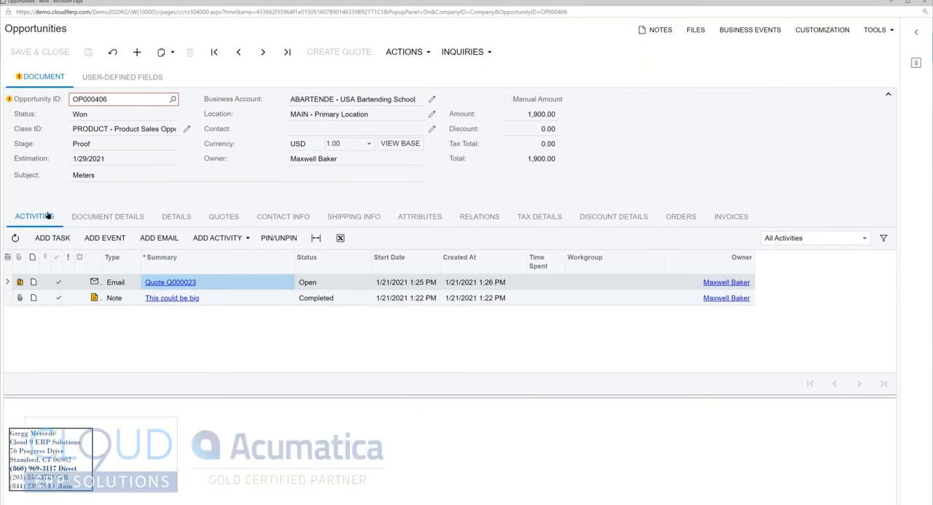
Step: Create a sales order of type Sales Order from the won opportunity, without recalculating prices or discounts, and save it
click(406, 52)
click(459, 146)
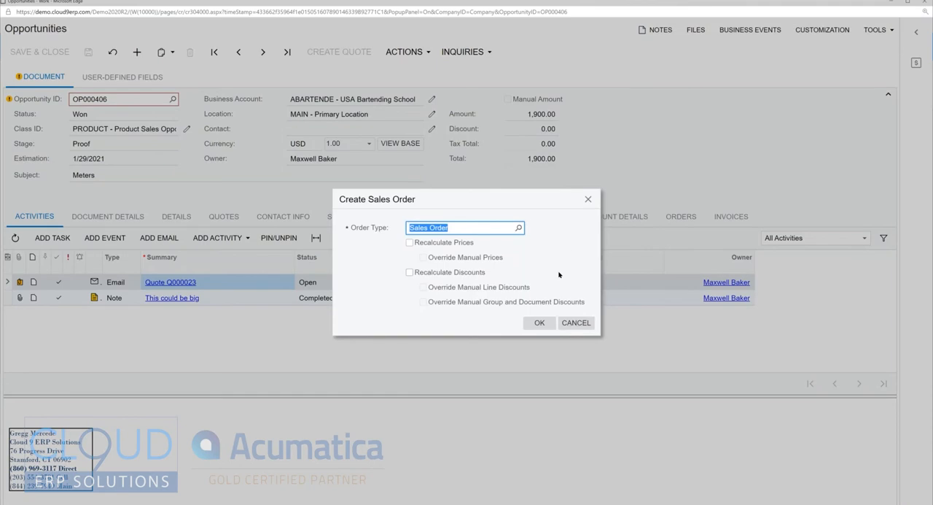
click(539, 323)
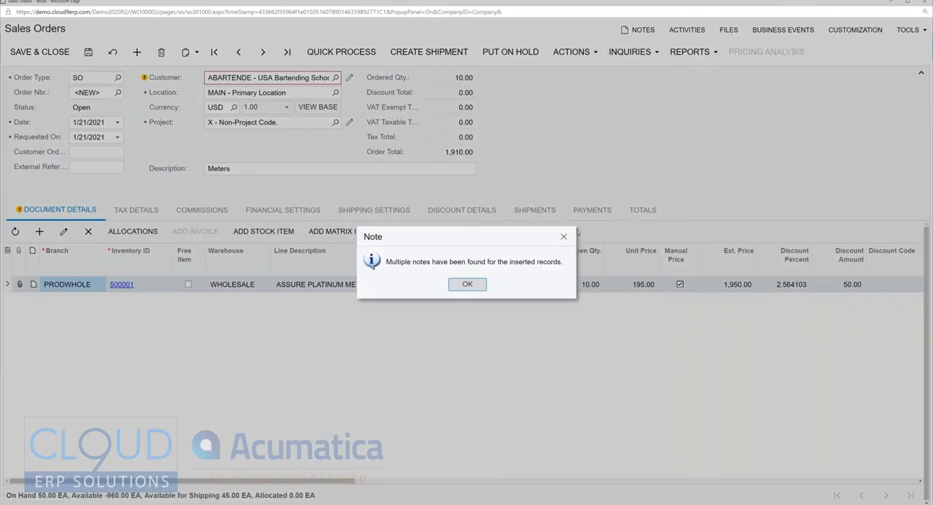
click(453, 284)
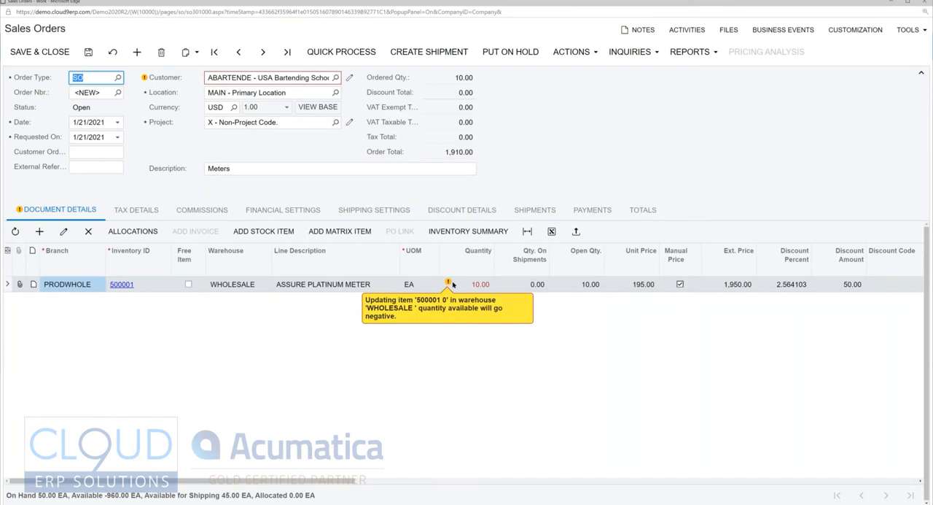
click(88, 52)
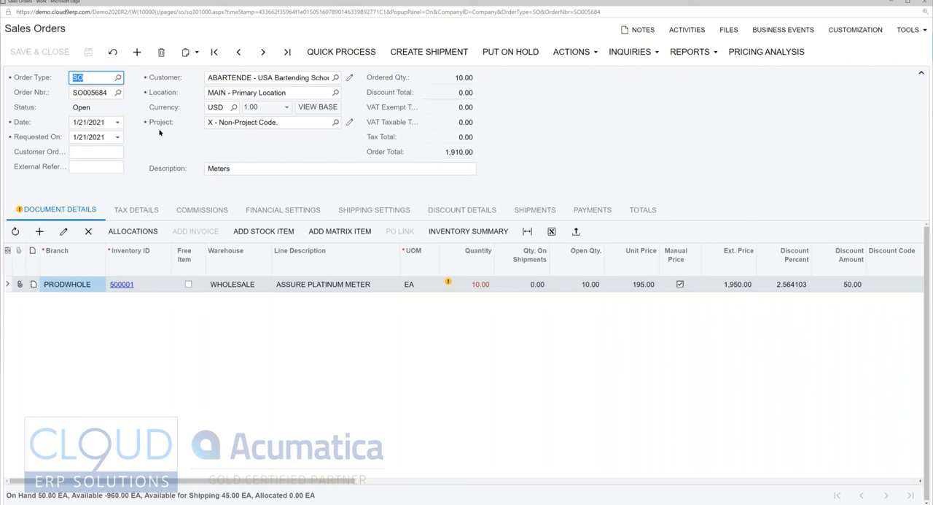
click(175, 96)
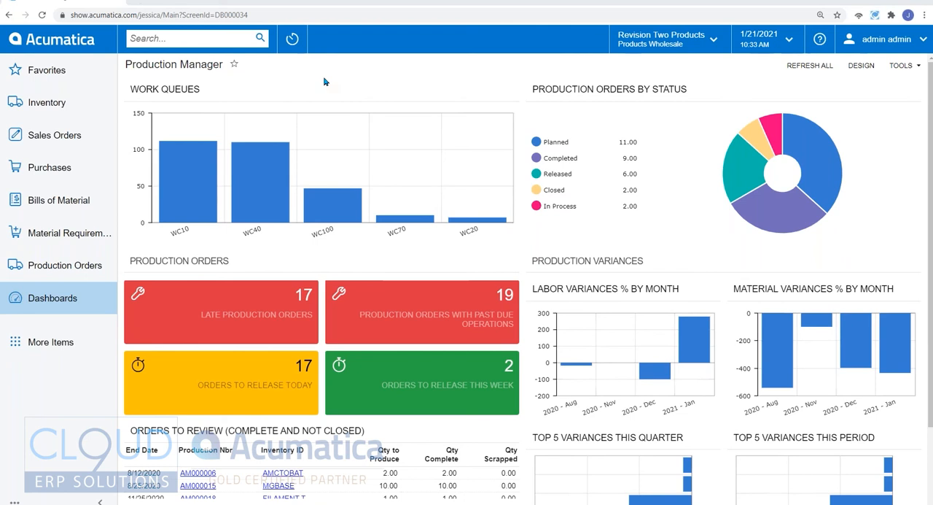
Step: Look over the list of available dashboards and examine the work queues on the Production Manager dashboard
click(70, 305)
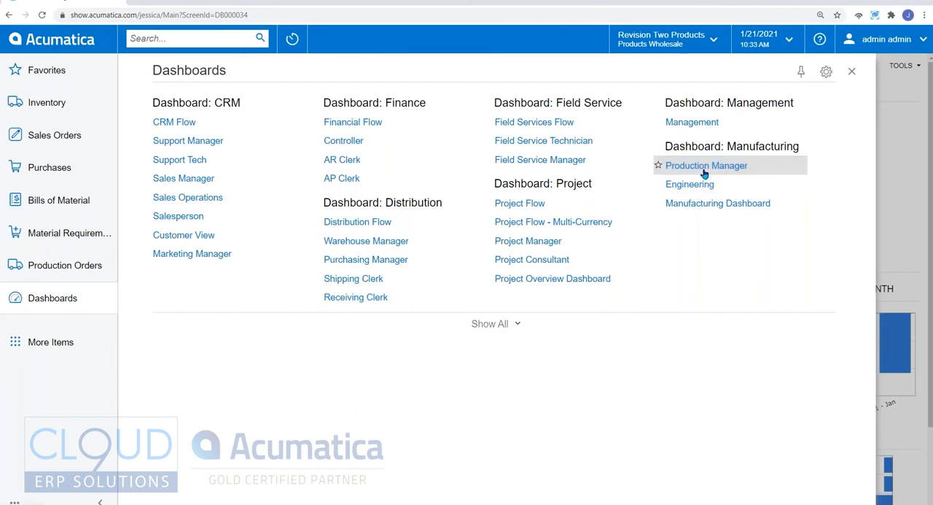
click(851, 71)
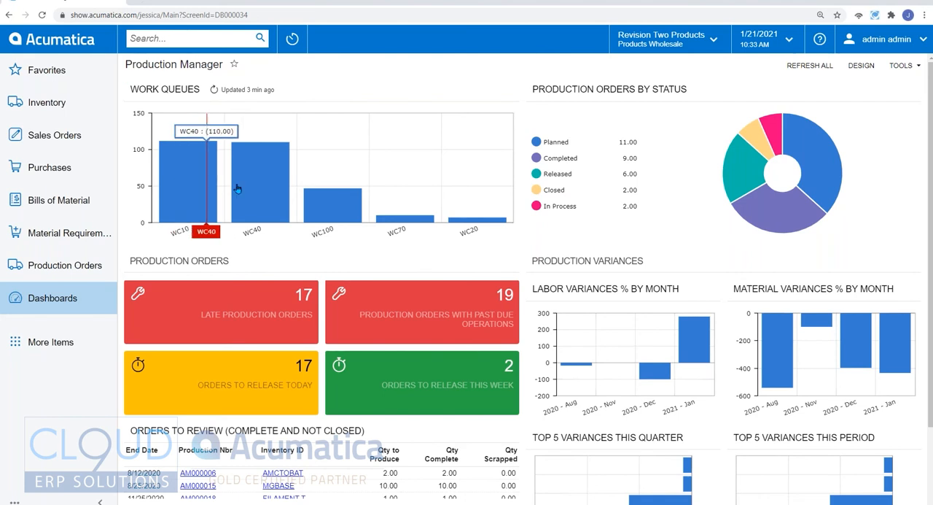
mouse_move(247, 187)
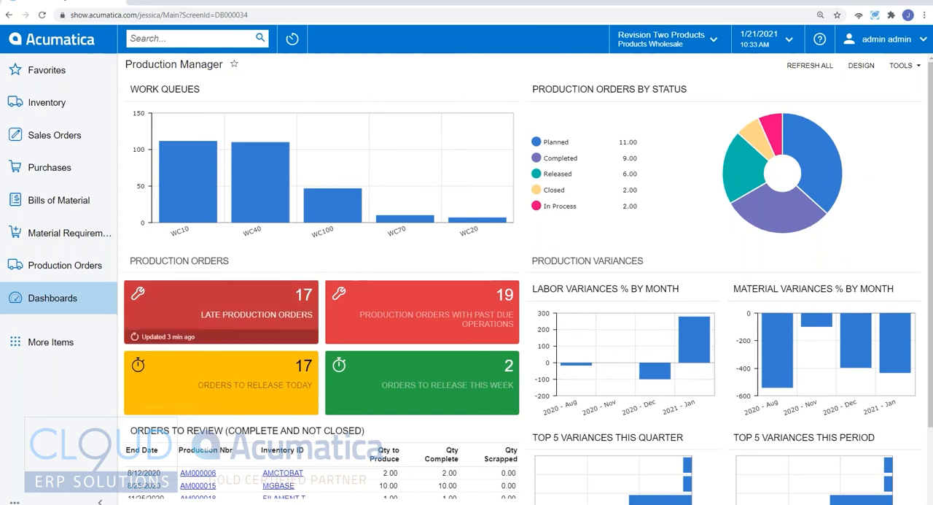
Step: Open the bill of material for the Keurig Model 450 and make more room on screen for its materials list
click(88, 217)
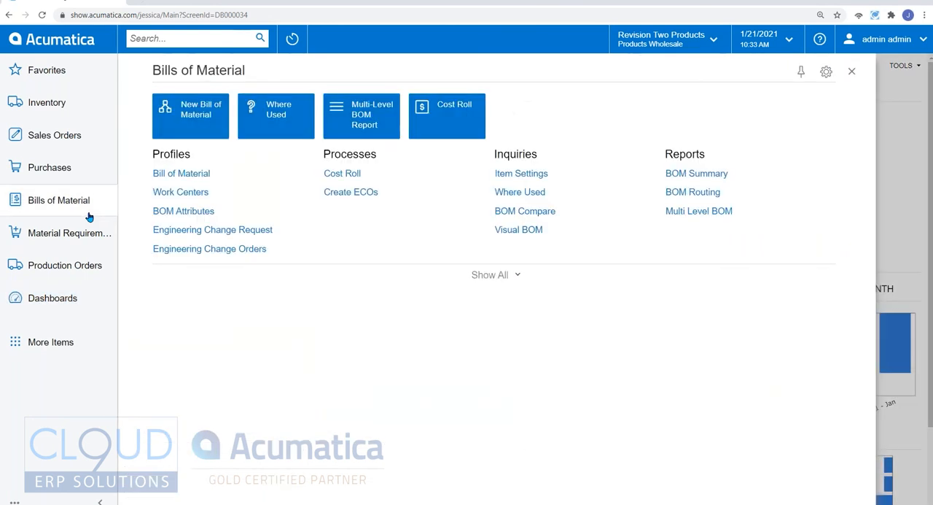
click(182, 175)
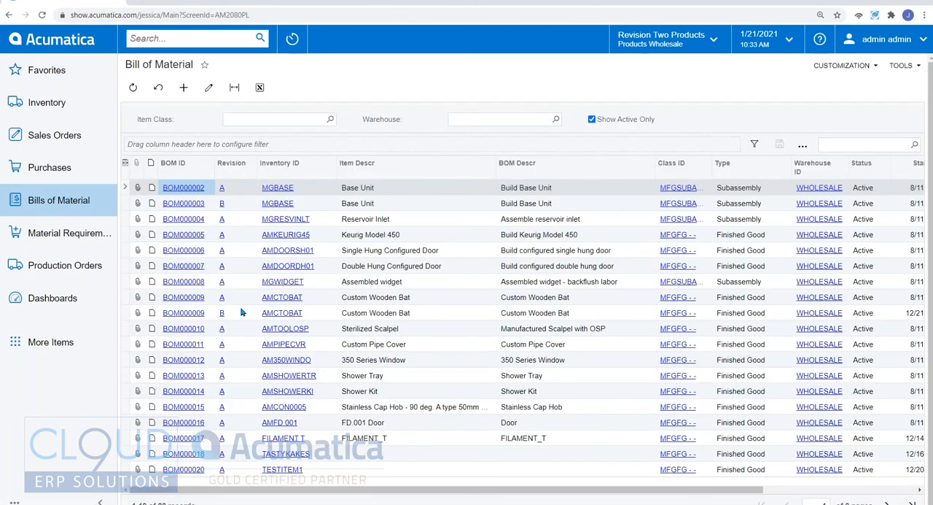
click(187, 234)
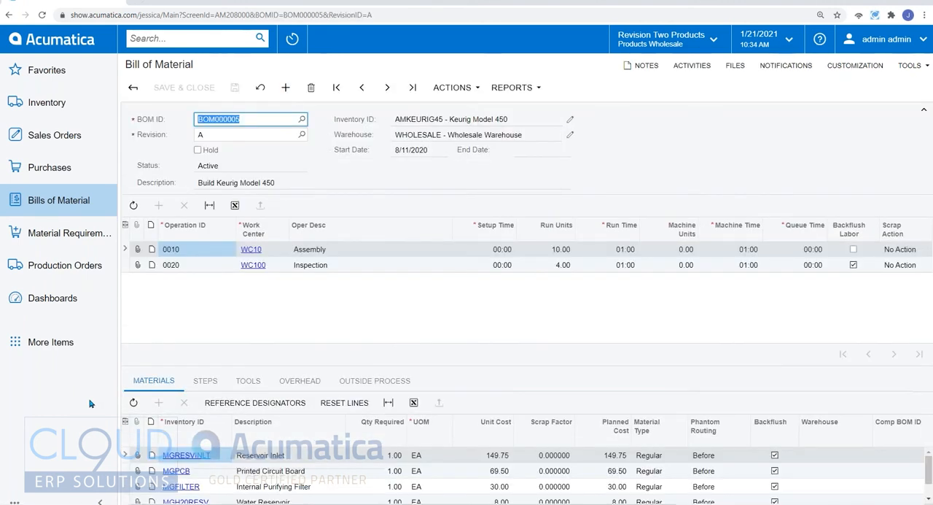
click(100, 500)
drag(470, 368, 471, 300)
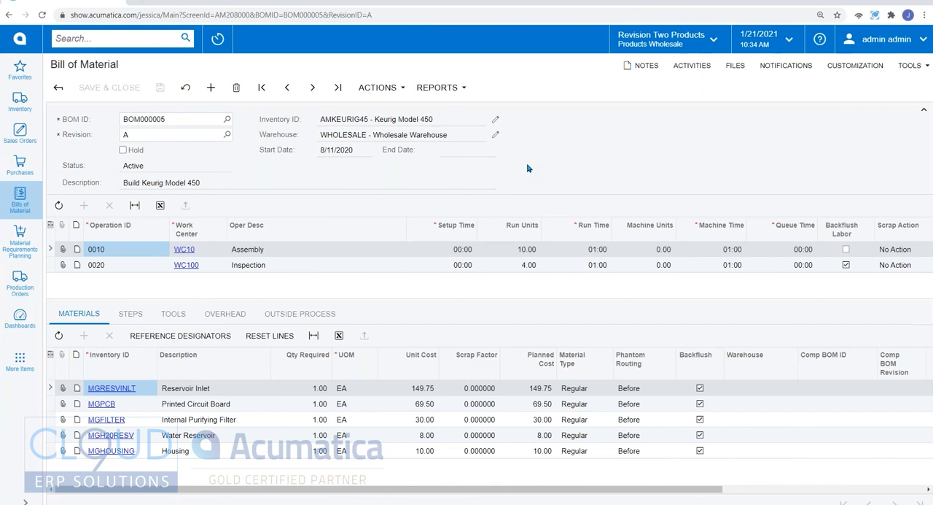
Step: Examine the bill of material's finished item, its component materials such as the Printed Circuit Board and Internal Purifying Filter, and its revision
triple_click(394, 119)
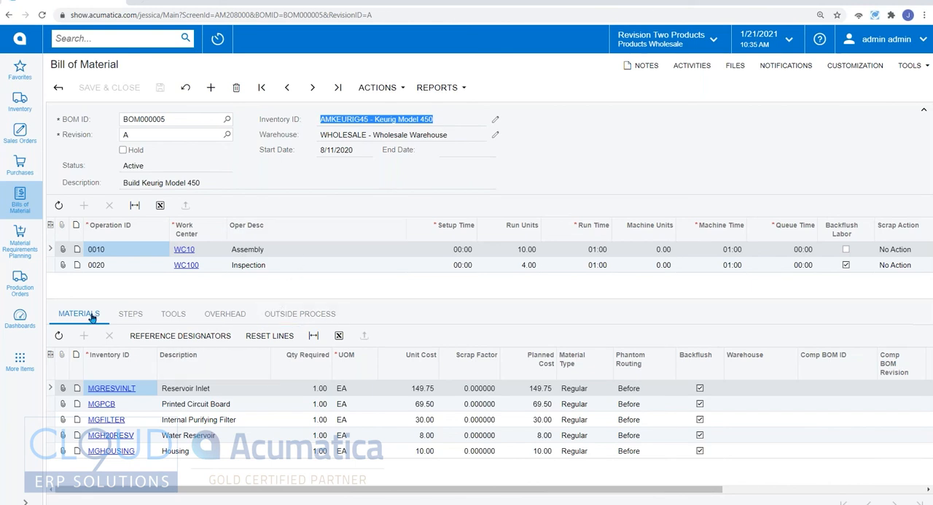
click(188, 391)
click(183, 406)
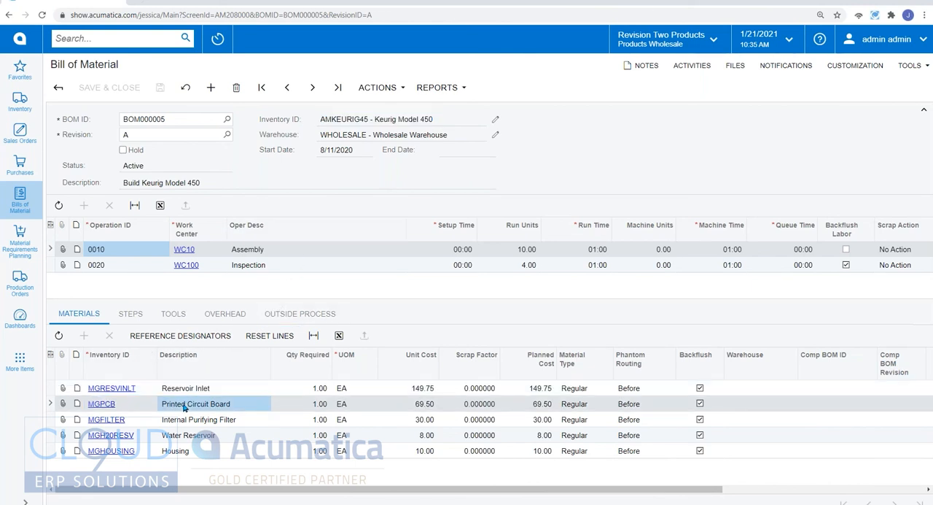
click(186, 420)
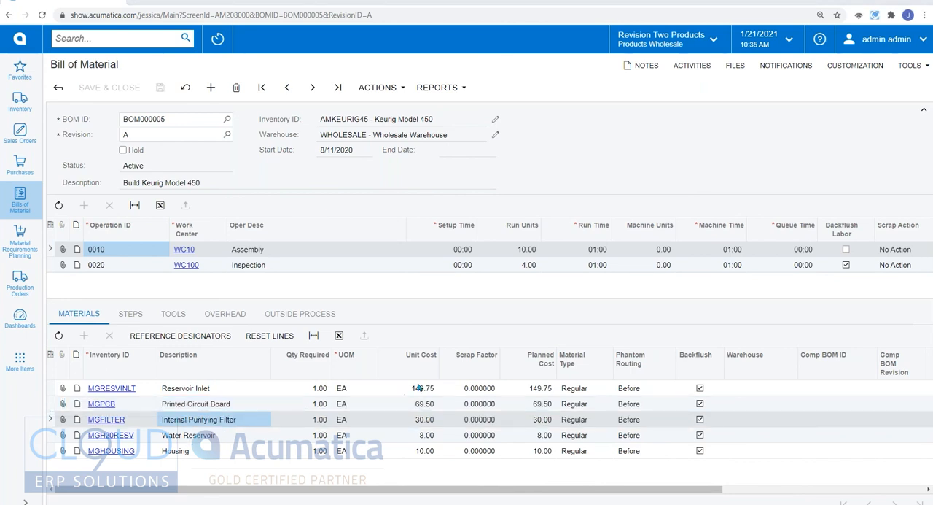
click(380, 119)
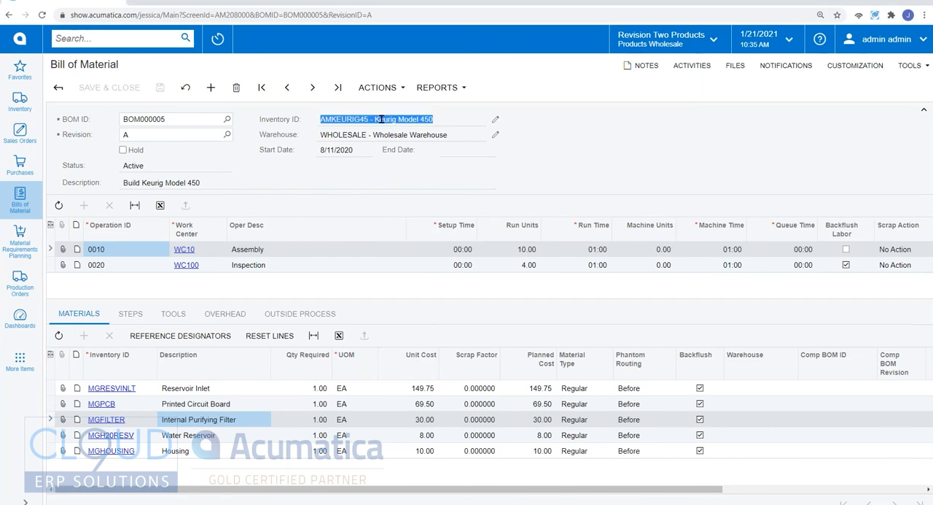
click(173, 138)
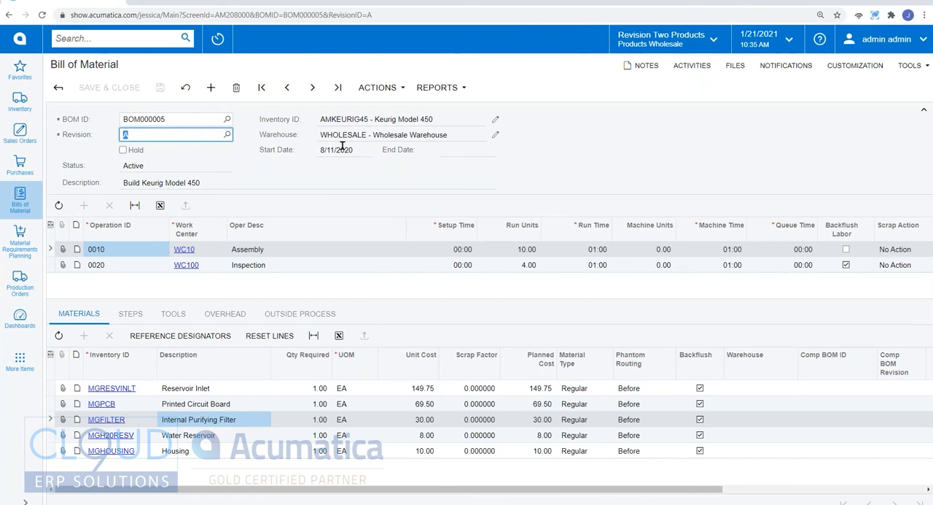
Step: Examine the actions available for the bill of material and compare the materials of its Assembly and Inspection operations
click(375, 88)
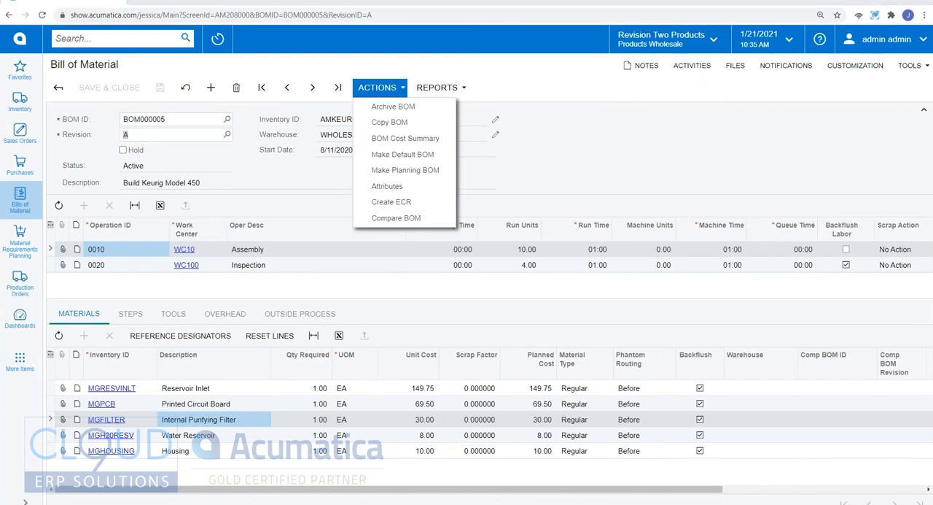
click(574, 185)
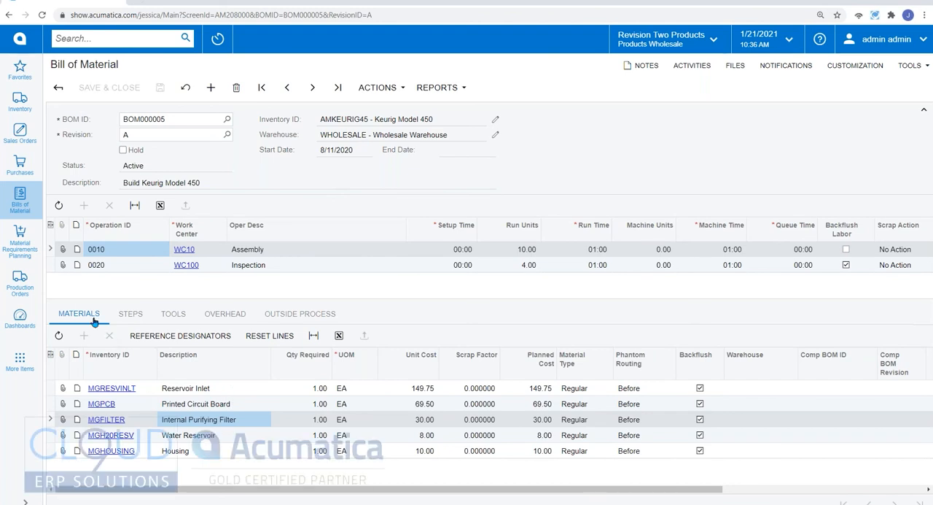
click(197, 391)
click(193, 409)
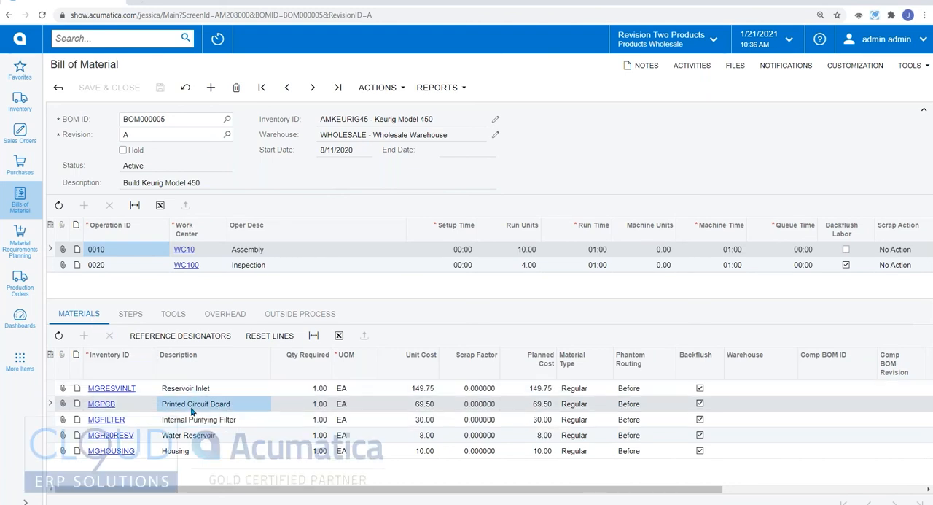
click(196, 423)
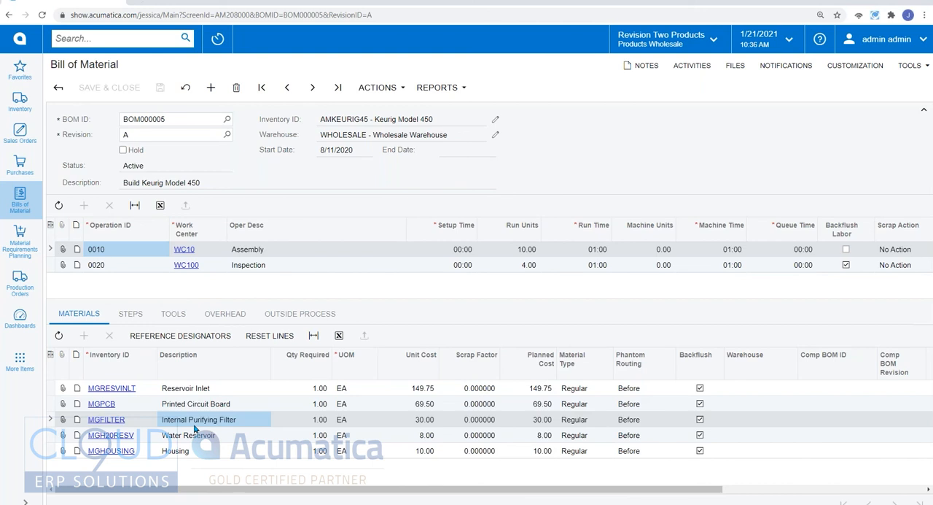
click(267, 267)
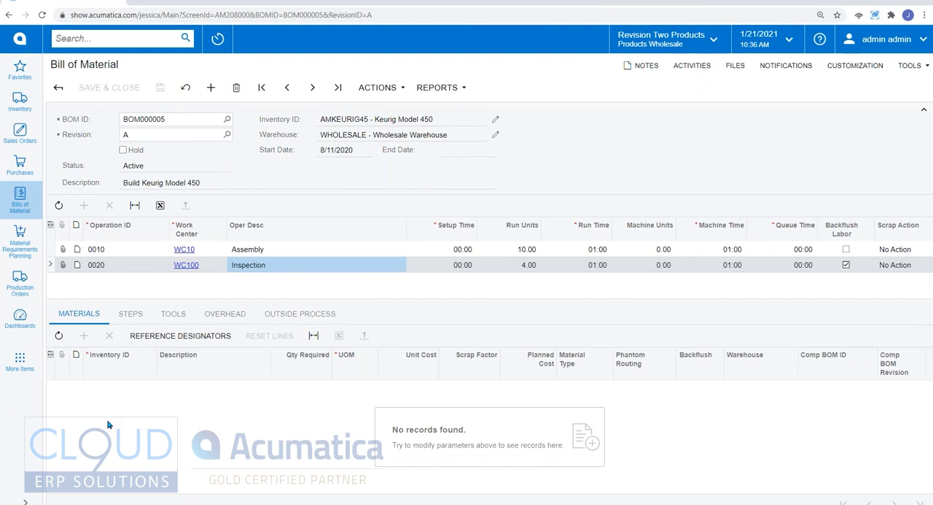
click(346, 252)
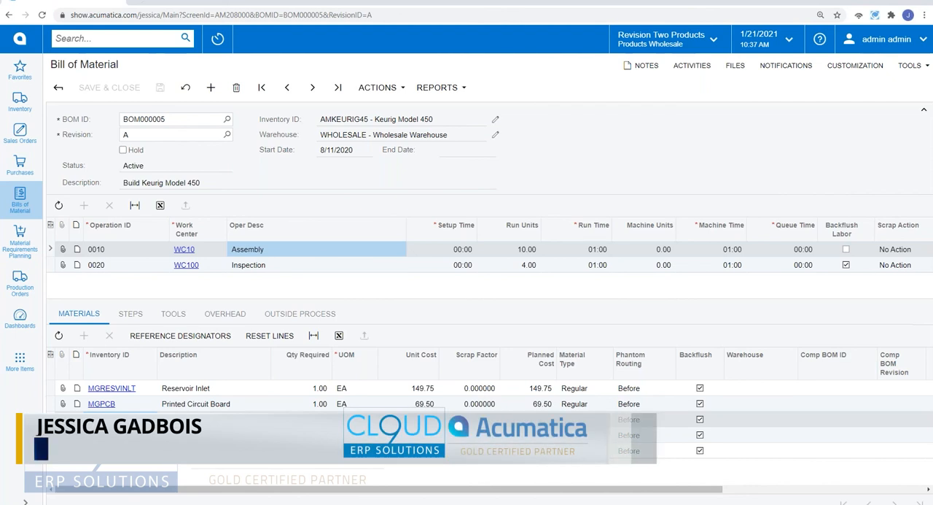
click(376, 119)
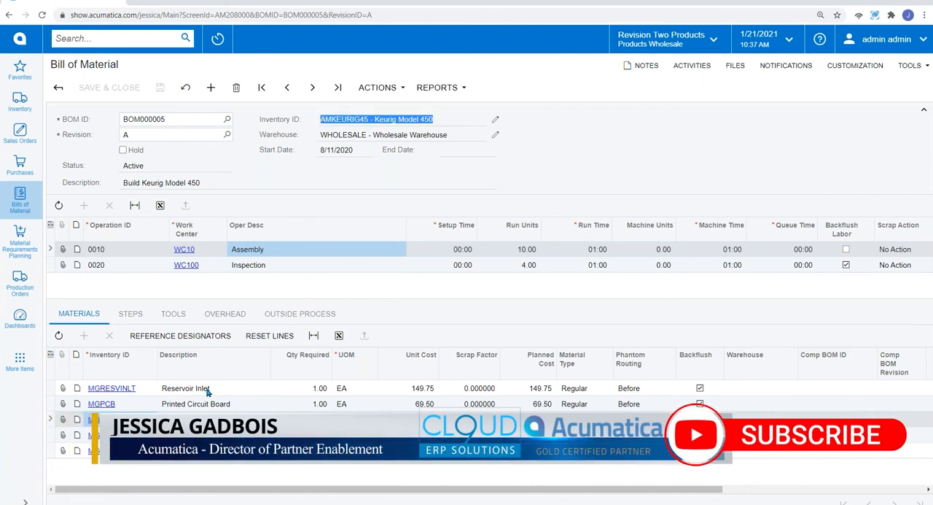
click(179, 392)
click(227, 406)
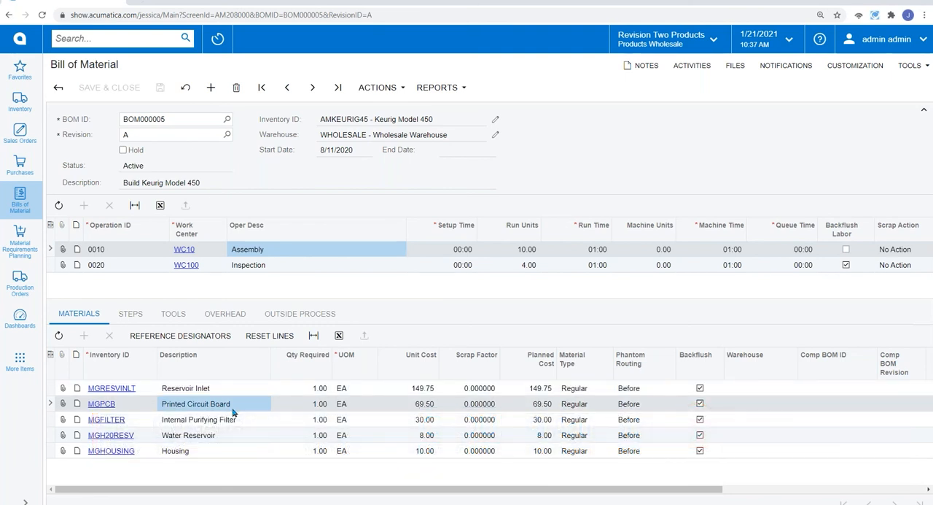
Step: Run the Multi Level BOM Costed report for the Keurig Model 450 bill of material, examine its component costs and close it
click(438, 87)
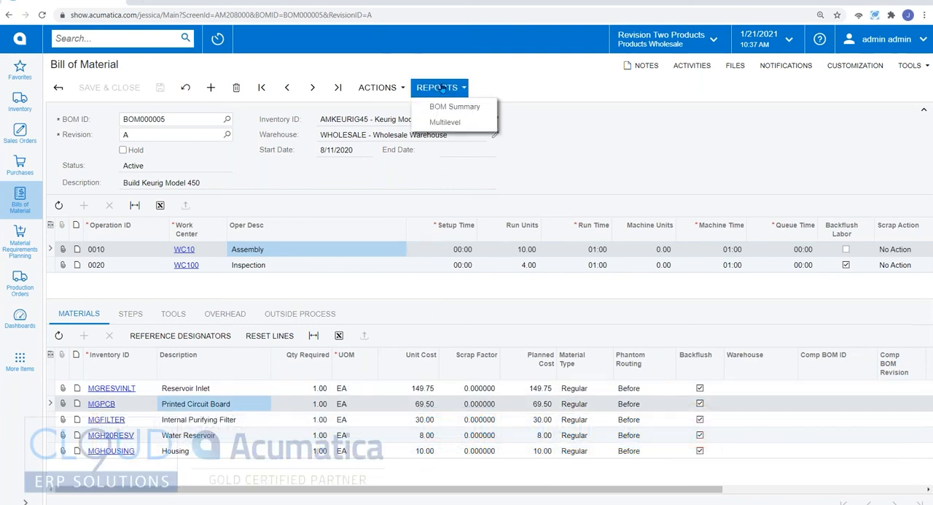
click(444, 129)
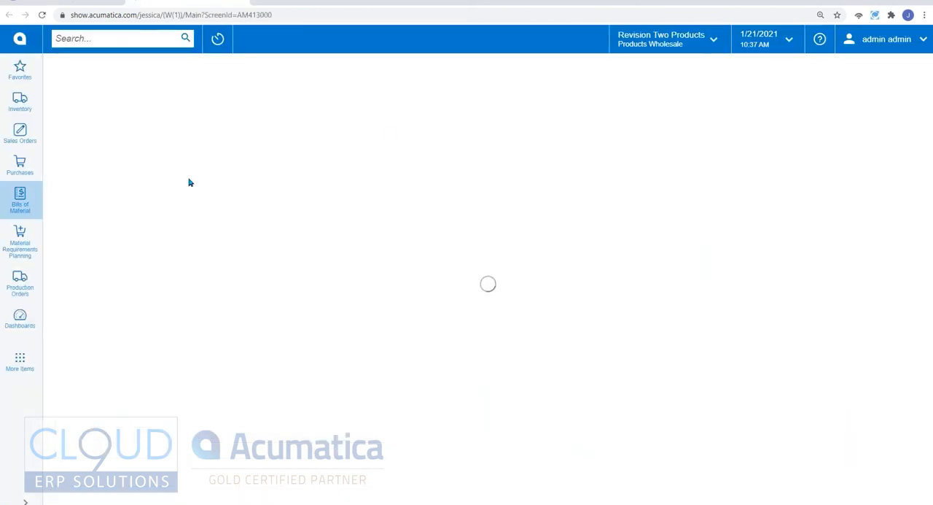
click(172, 88)
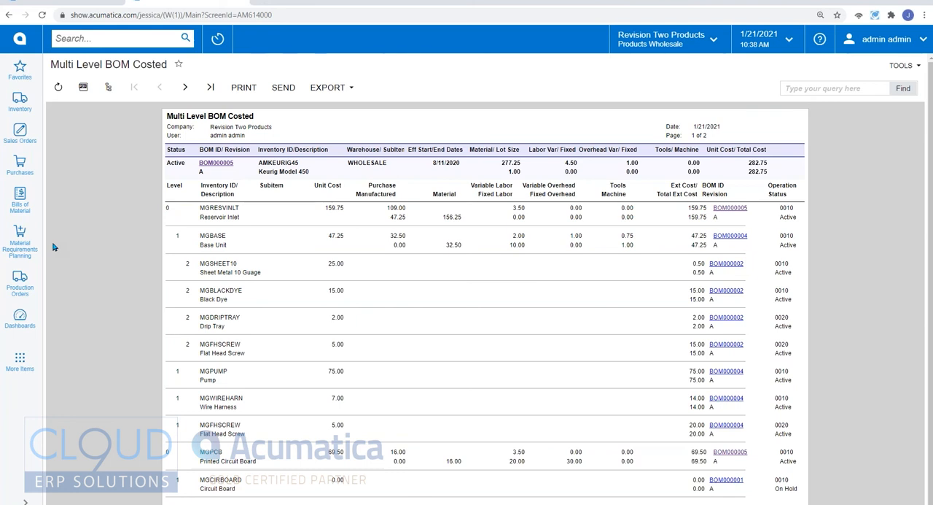
click(241, 4)
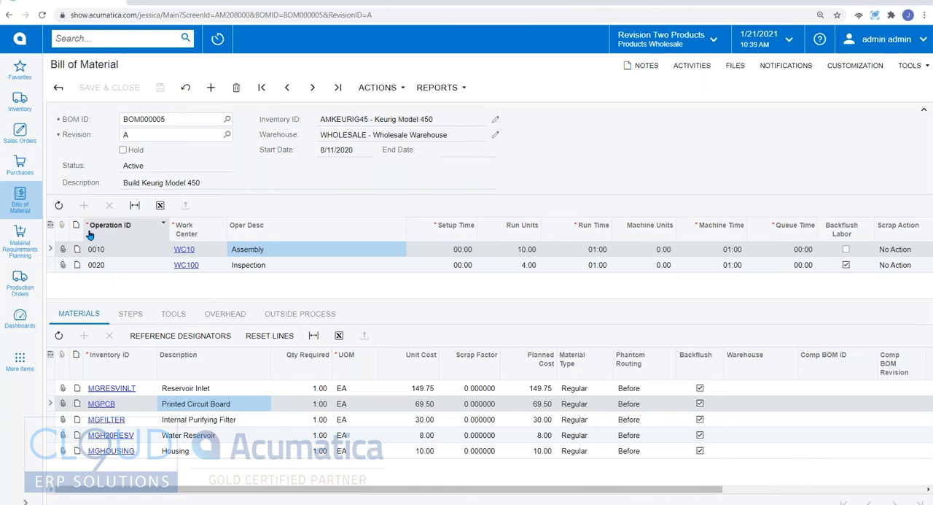
Step: Open the newest sales order for Alta Ace, the one for the Keurig Model 450, from the list of sales orders
click(351, 119)
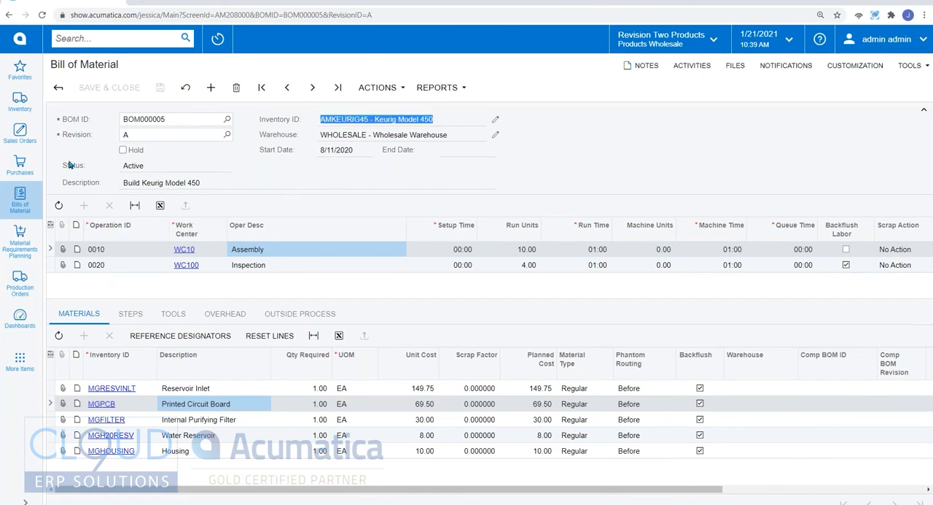
click(26, 138)
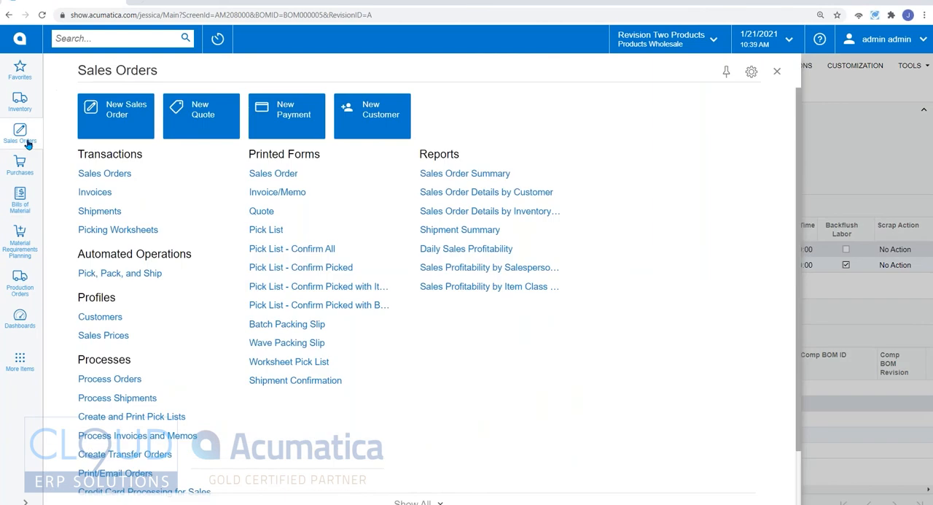
click(102, 174)
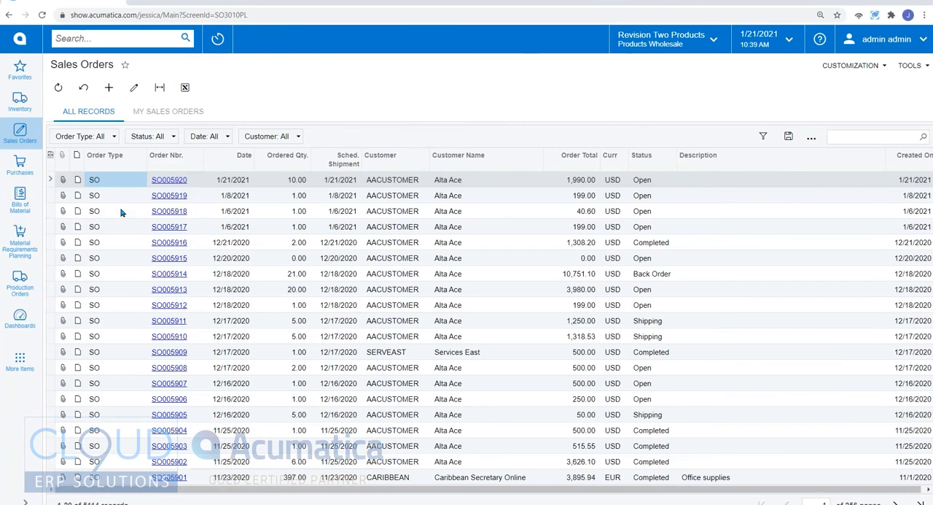
click(175, 182)
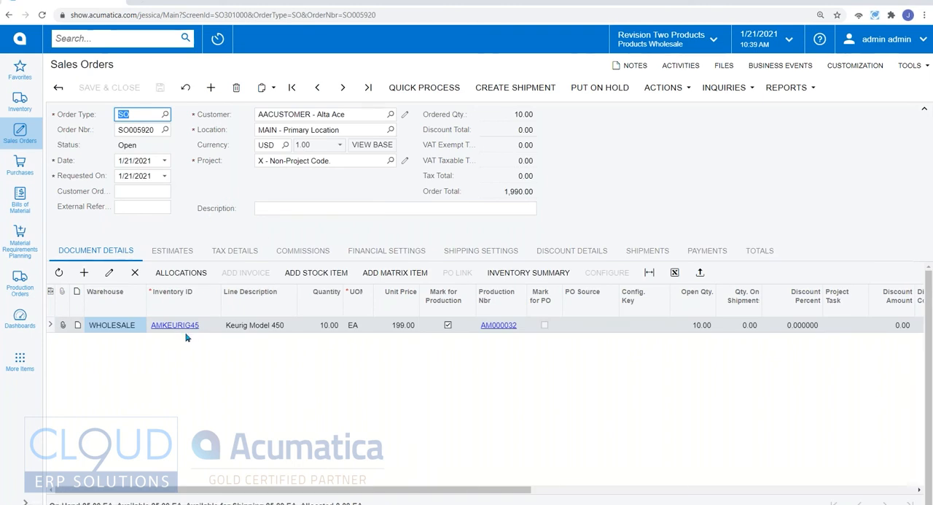
click(146, 129)
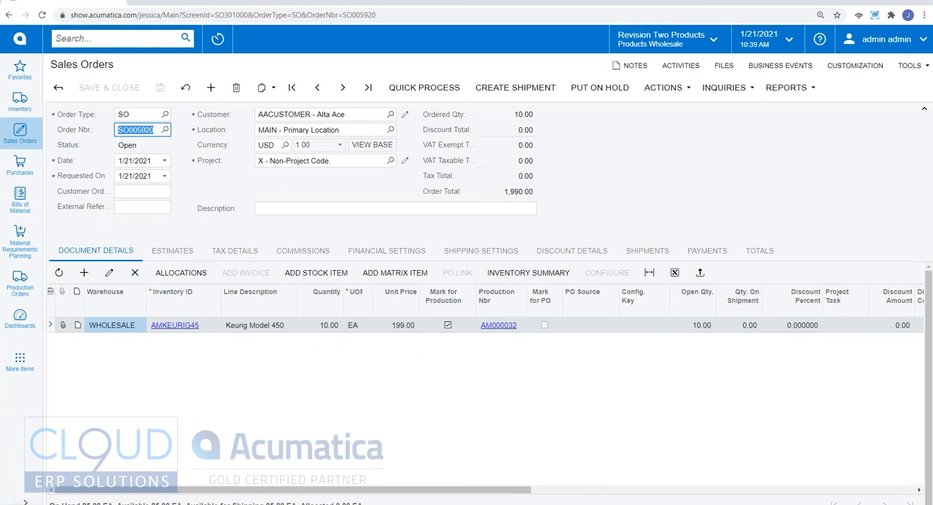
Step: Open the production order linked to the Keurig Model 450 line and examine its sales order reference and its planned and actual totals
click(499, 326)
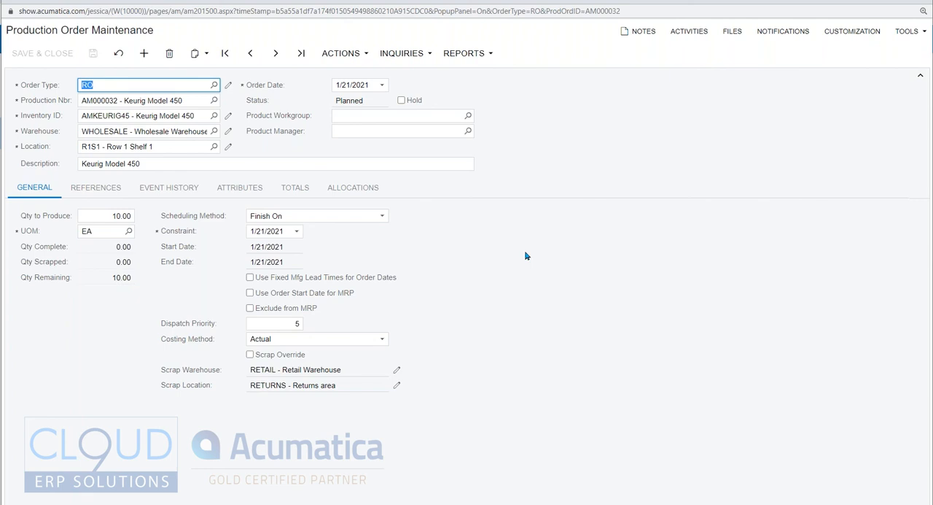
click(108, 188)
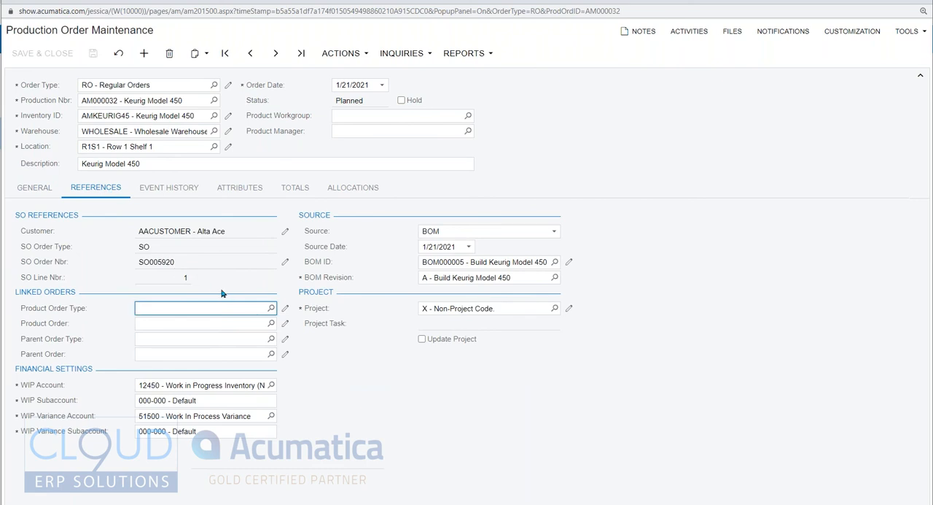
click(171, 260)
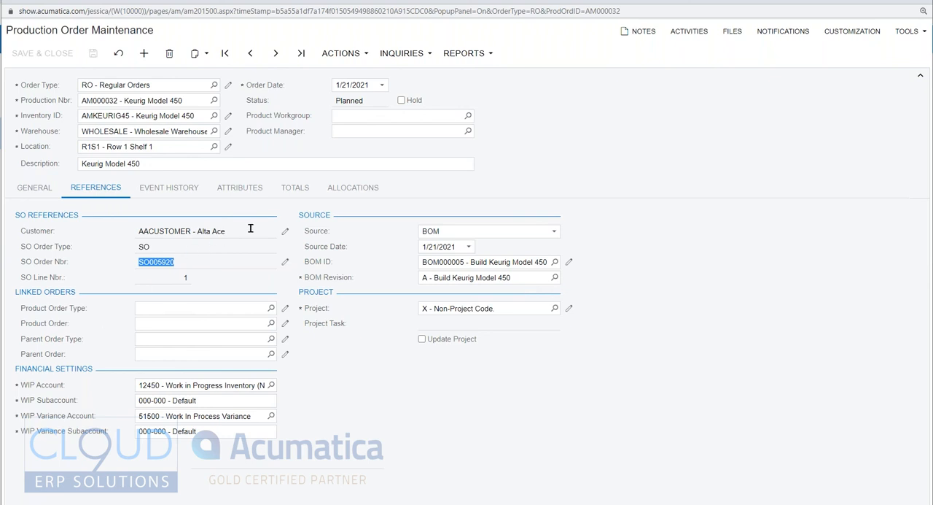
click(291, 197)
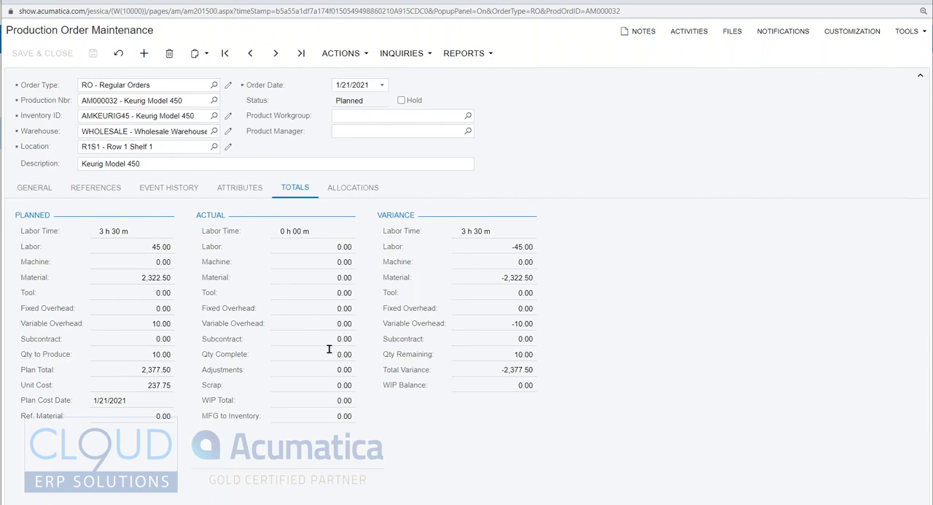
Step: Release the planned production order for the Keurig Model 450
key(ctrl+plus)
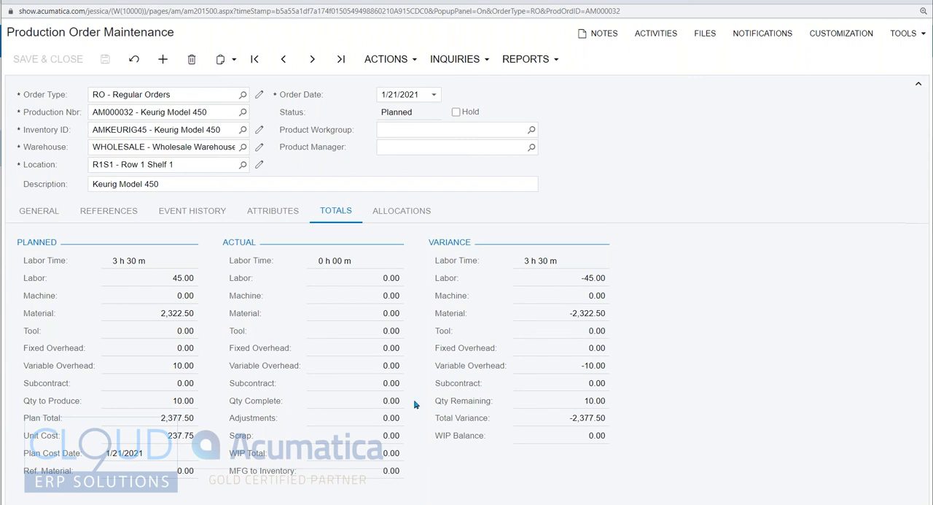
click(393, 62)
click(406, 98)
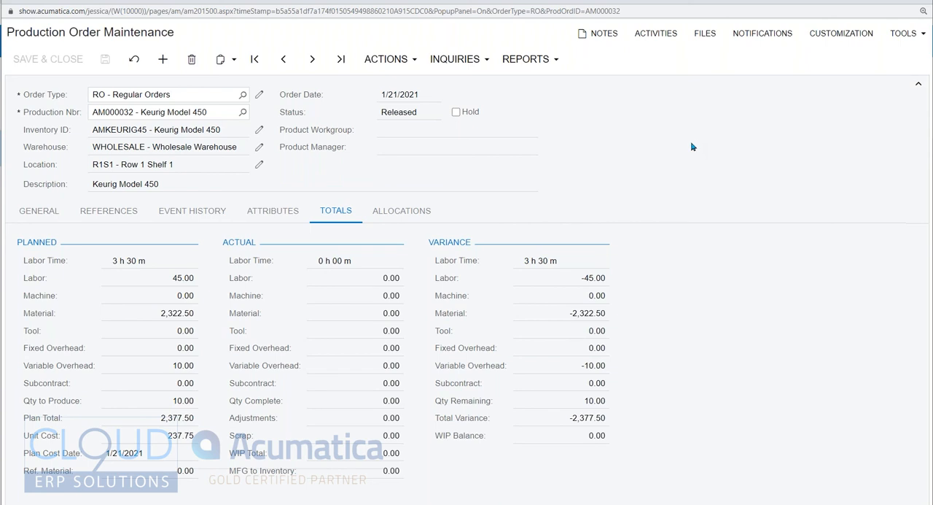
Step: Look over the actions available for the released production order and open the first report offered for it
click(379, 61)
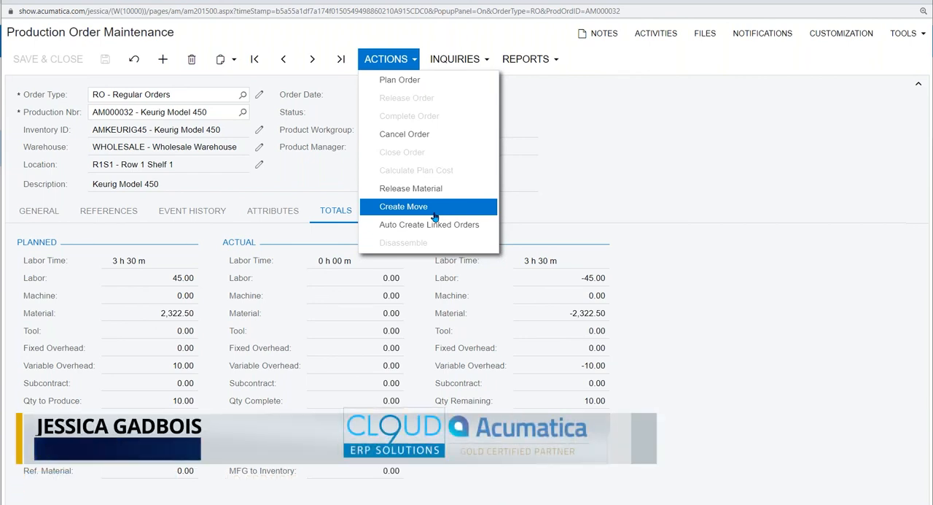
click(623, 182)
click(536, 64)
click(530, 78)
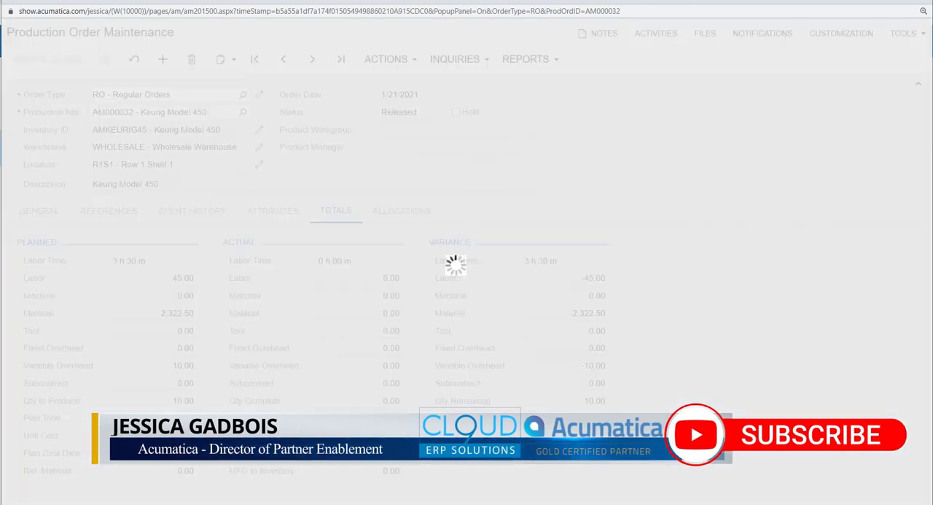
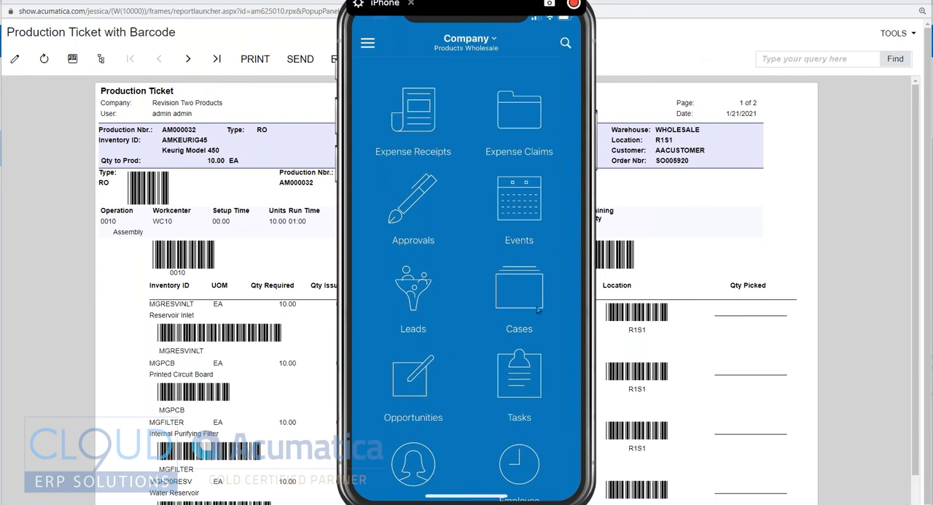
Step: Look through the mobile app's modules down to the Scan Materials, Scan Move and Scan Labor screens
scroll(538, 310, down, 4)
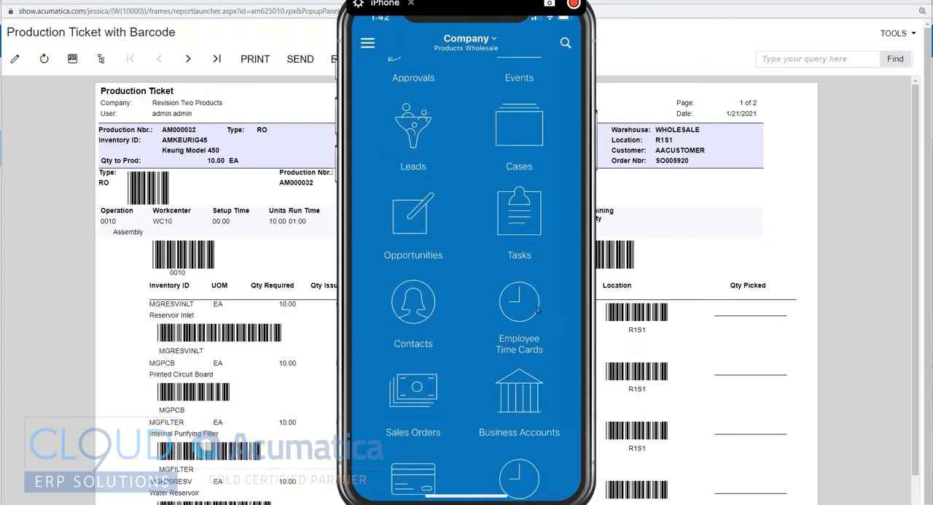
scroll(538, 309, down, 6)
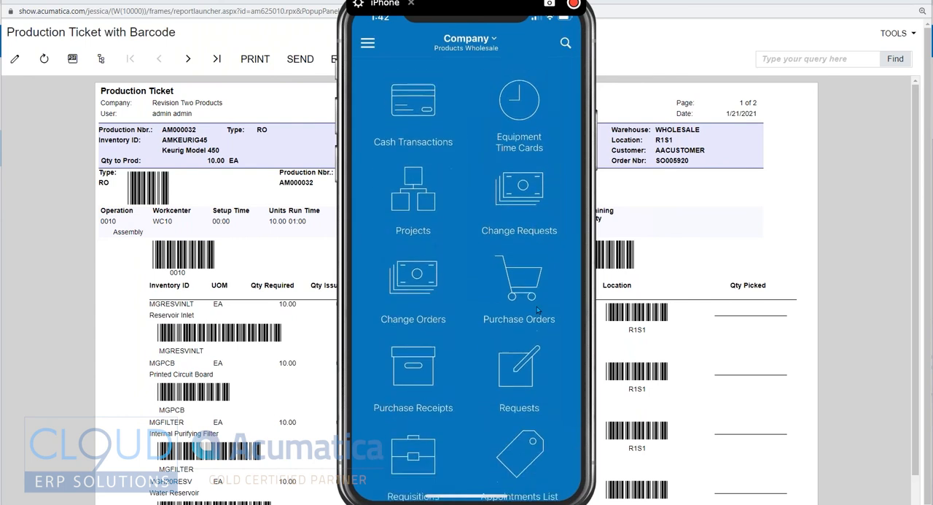
scroll(538, 310, down, 5)
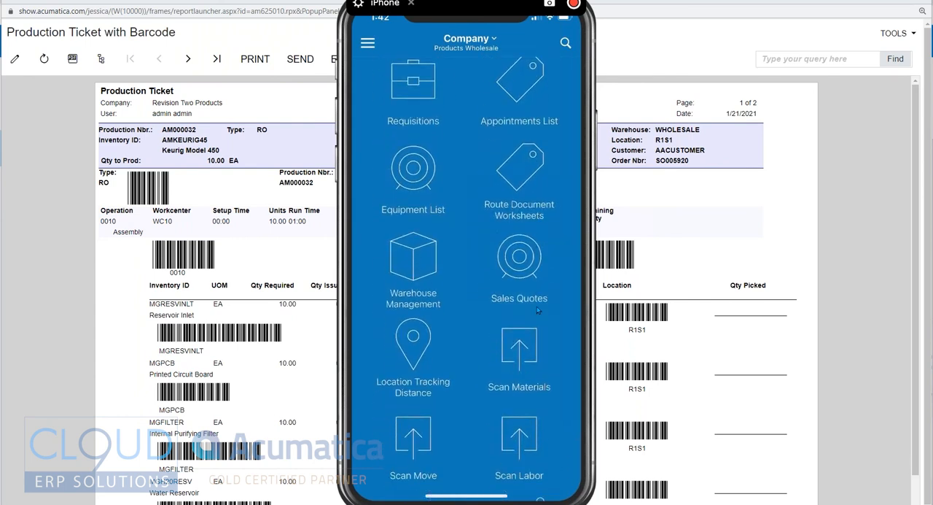
scroll(538, 310, down, 2)
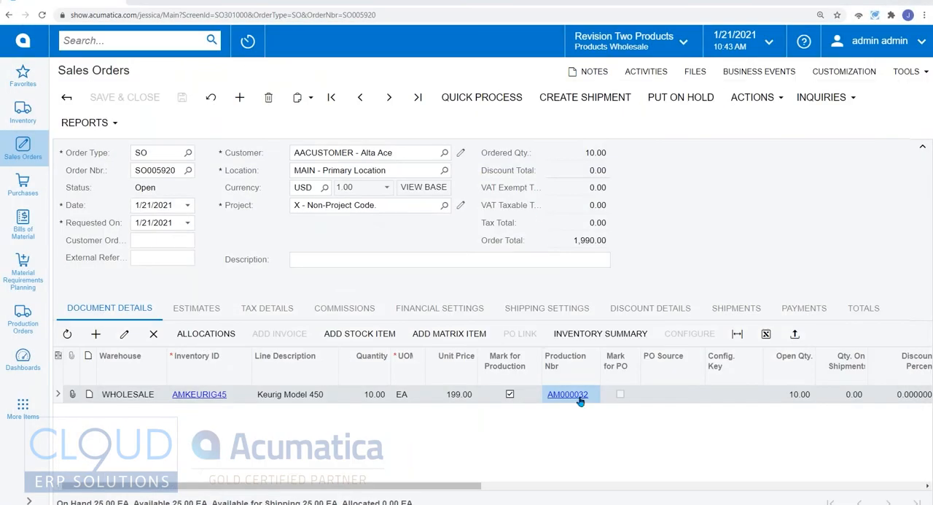
Step: Reopen the Production Ticket with Barcode for the Keurig Model 450 production order and position the mirrored phone beside it for scanning
click(578, 398)
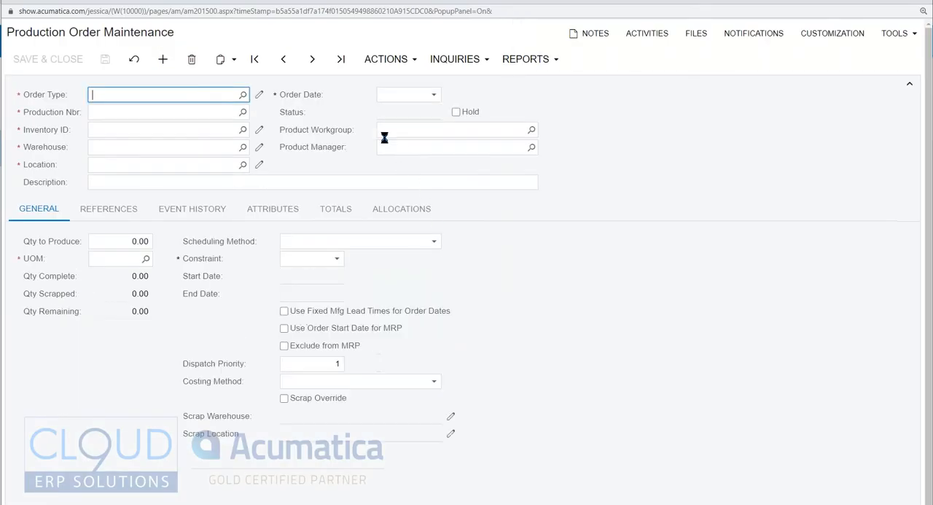
click(530, 59)
click(525, 80)
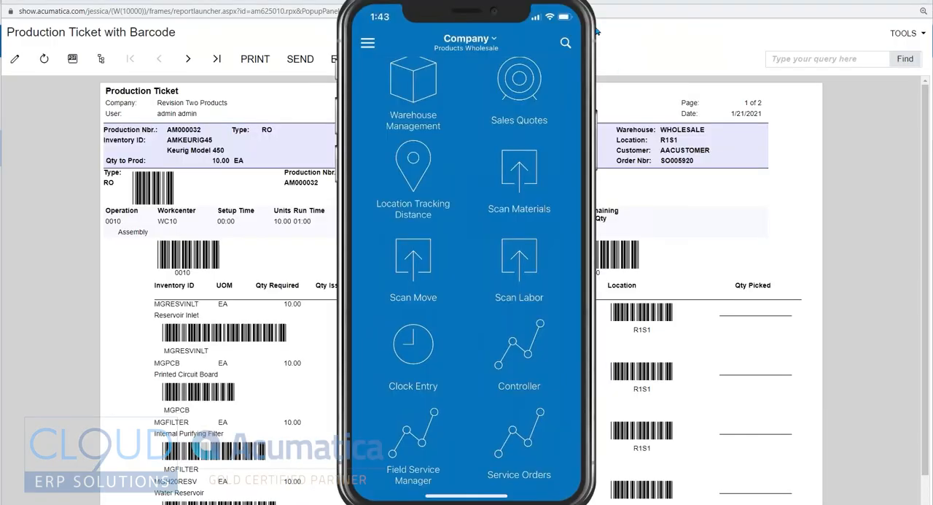
drag(459, 7, 754, 15)
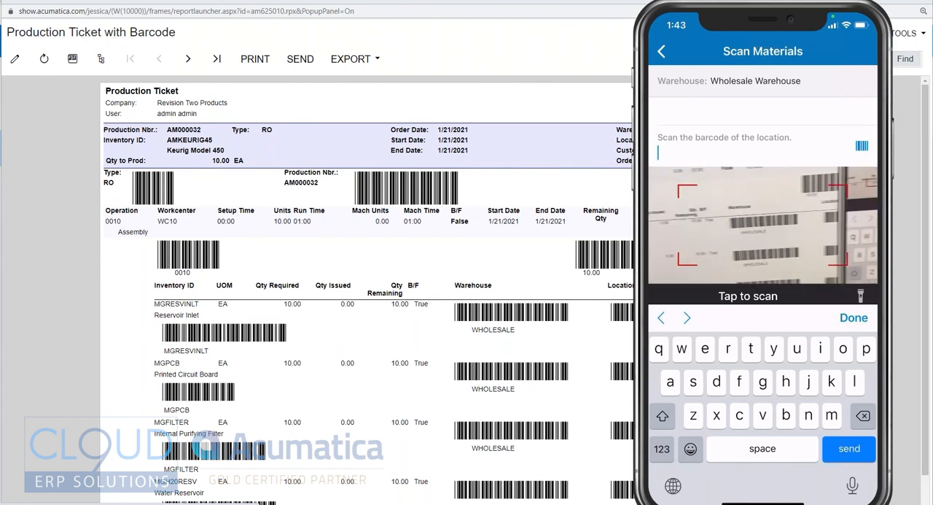
drag(694, 43, 398, 34)
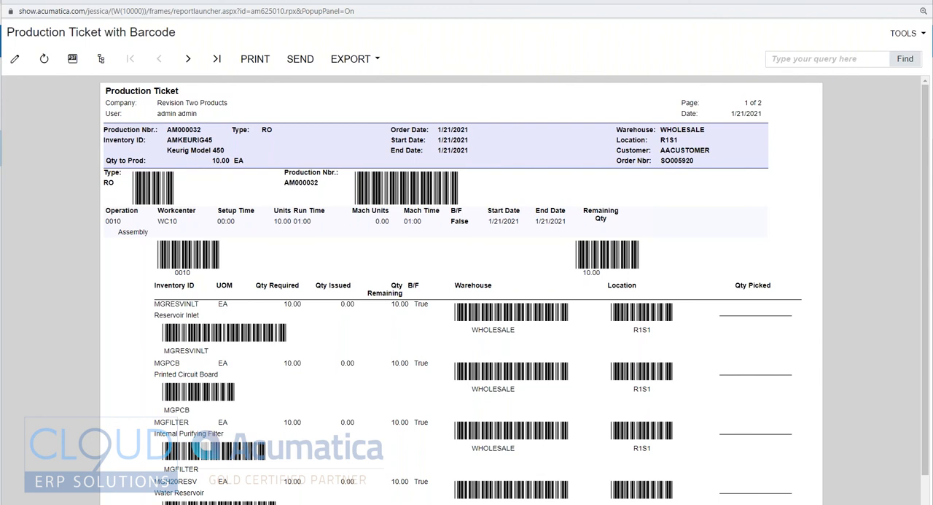
Step: Close the production ticket and open the Master Production Schedule to examine the TASTYKAKES line
click(921, 3)
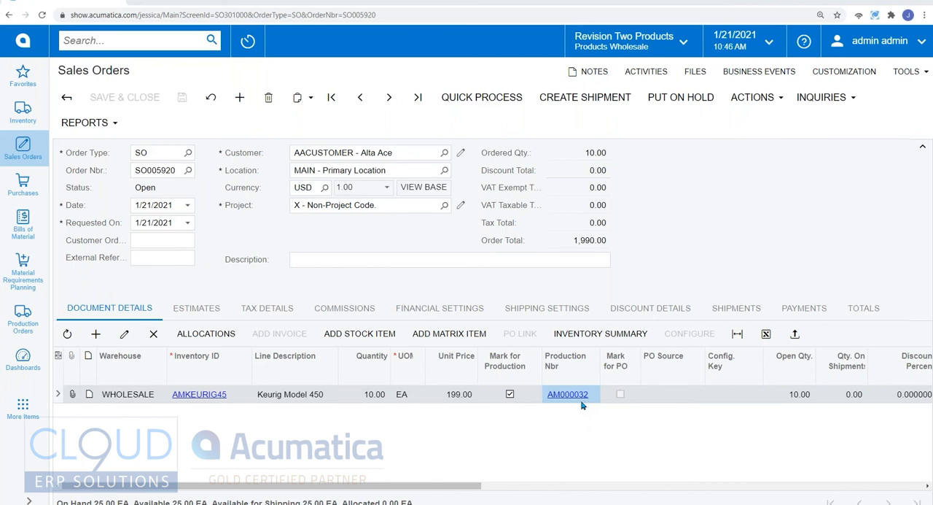
click(33, 408)
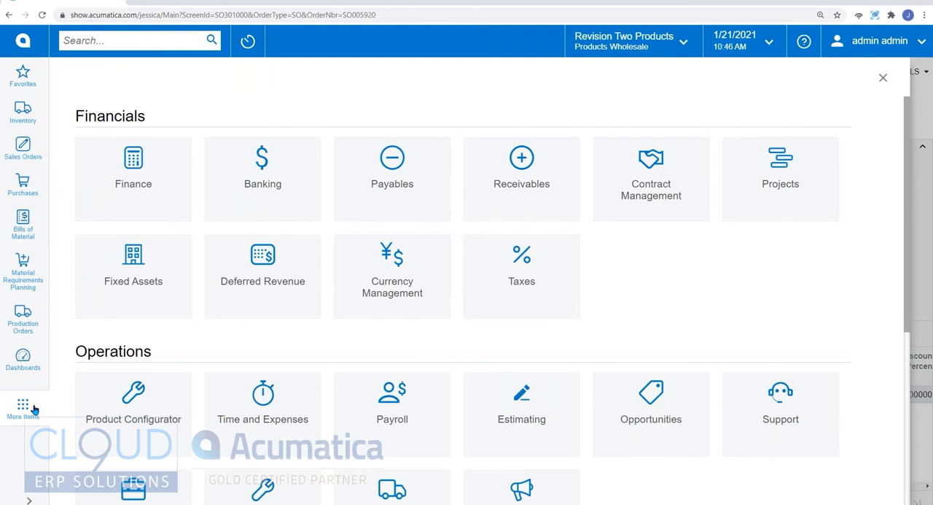
click(35, 290)
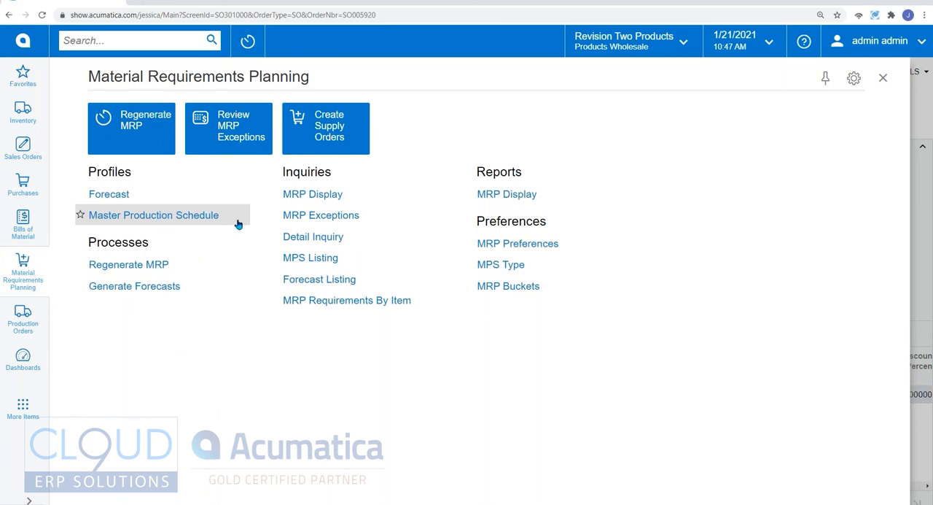
click(198, 221)
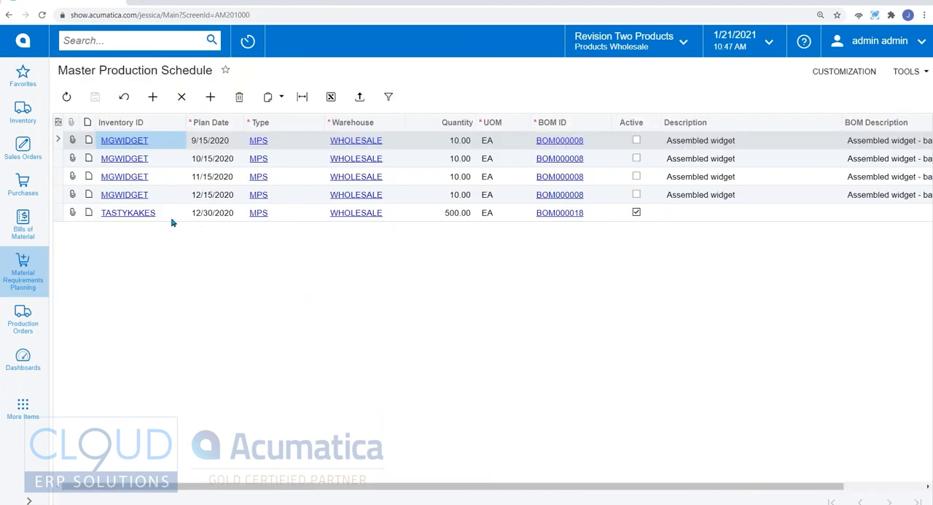
click(171, 217)
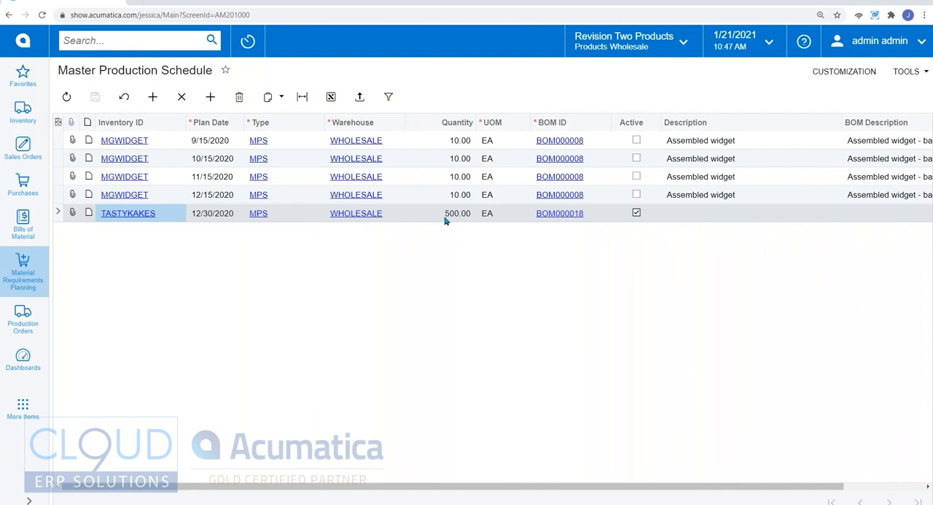
Step: Open the MRP Display inquiry and examine the supply source of TASTYKAKES and its FLOUR, SUGAR and COCOA ingredients among the last records
click(22, 279)
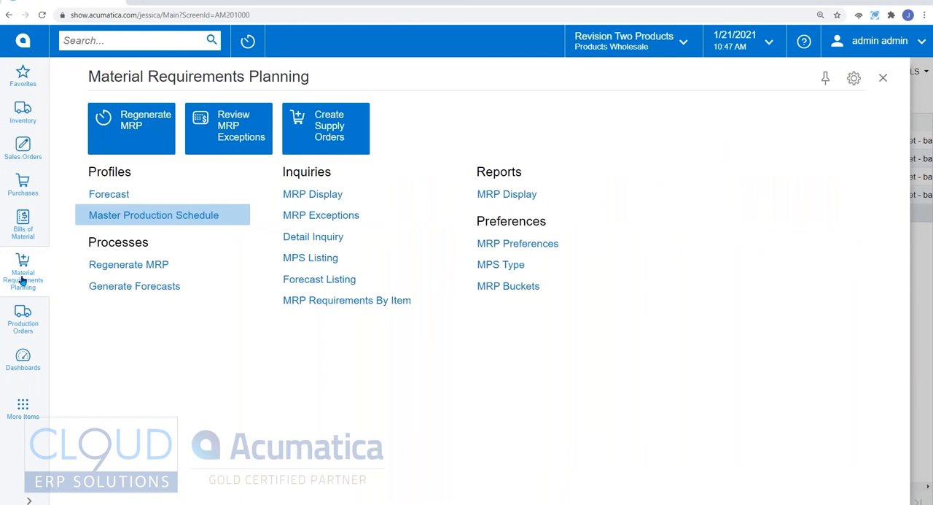
click(327, 200)
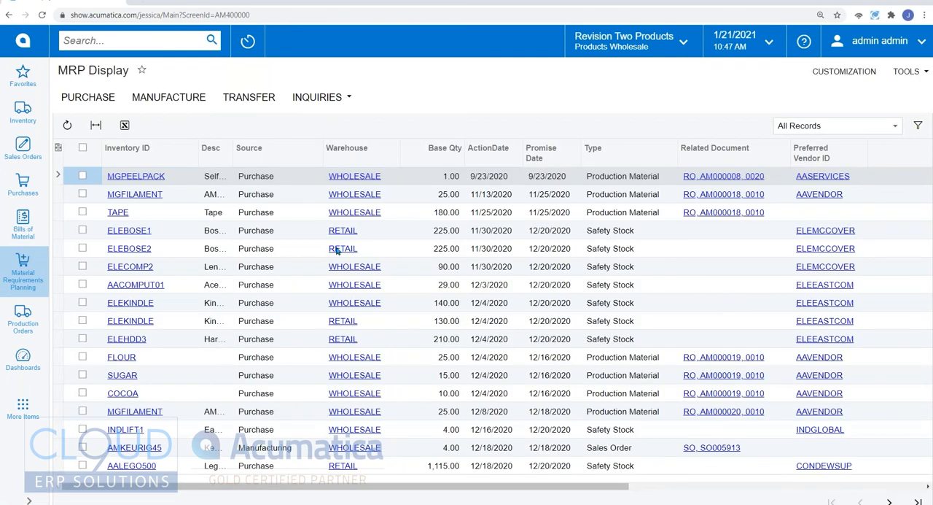
click(918, 501)
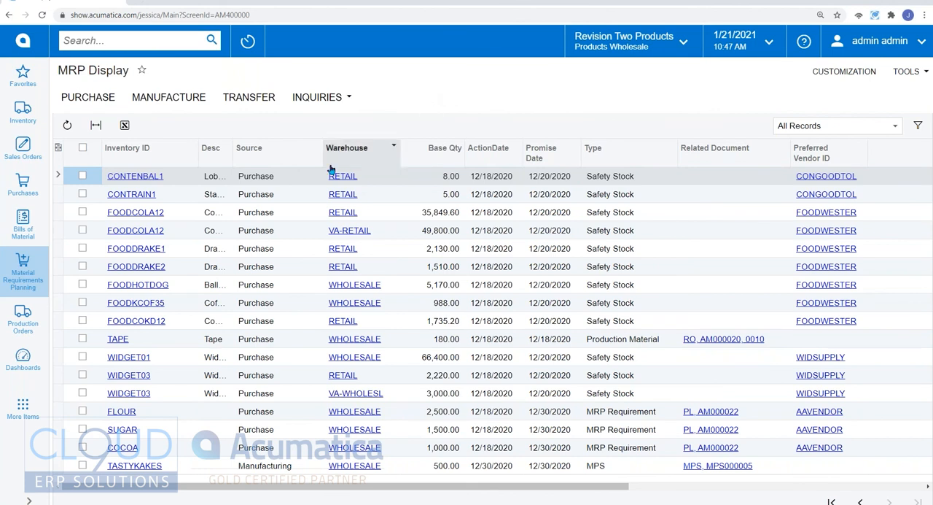
click(278, 180)
click(275, 194)
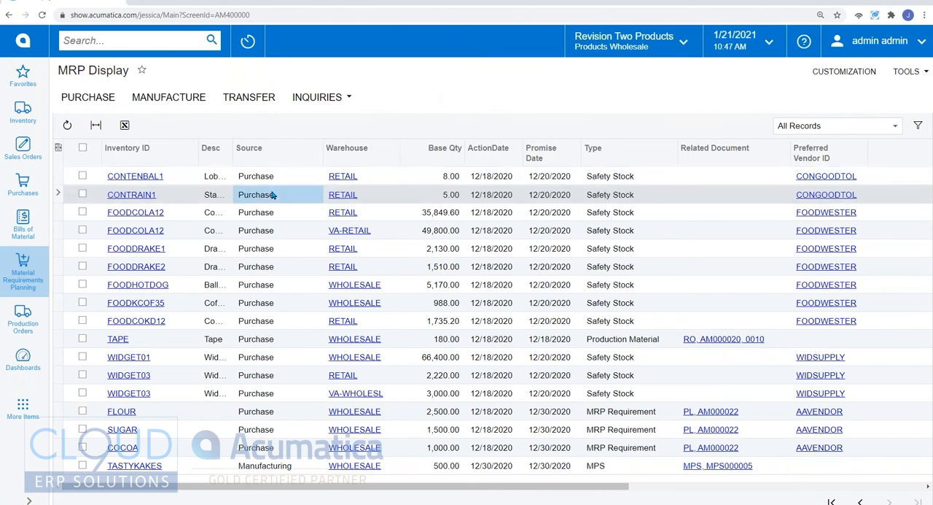
click(248, 468)
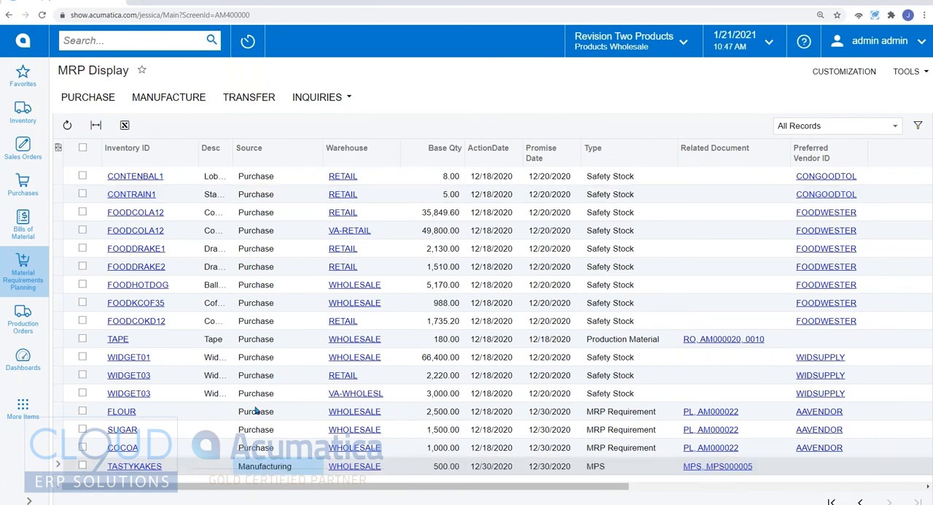
click(255, 412)
click(253, 429)
click(252, 448)
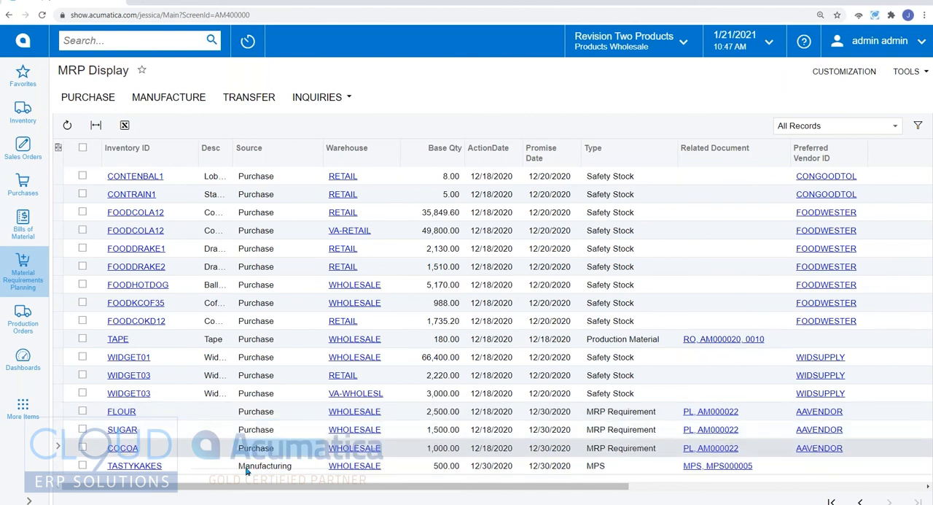
click(249, 468)
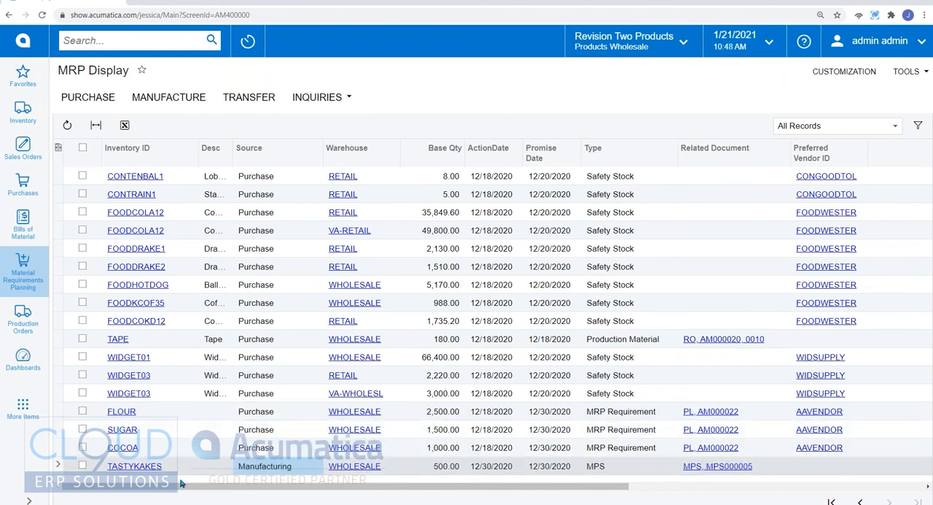
Step: Mark TASTYKAKES for manufacturing and compare its action and promise dates with those of the purchased ingredients
click(82, 465)
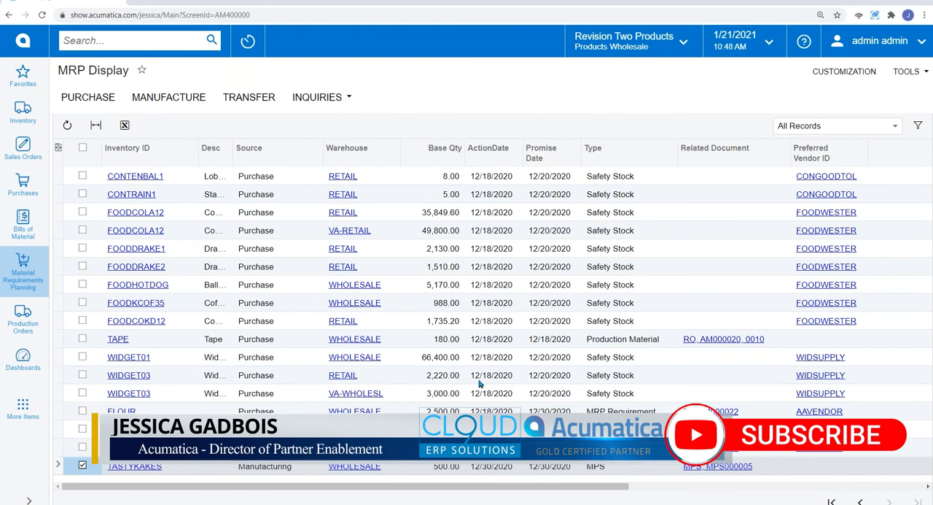
click(490, 452)
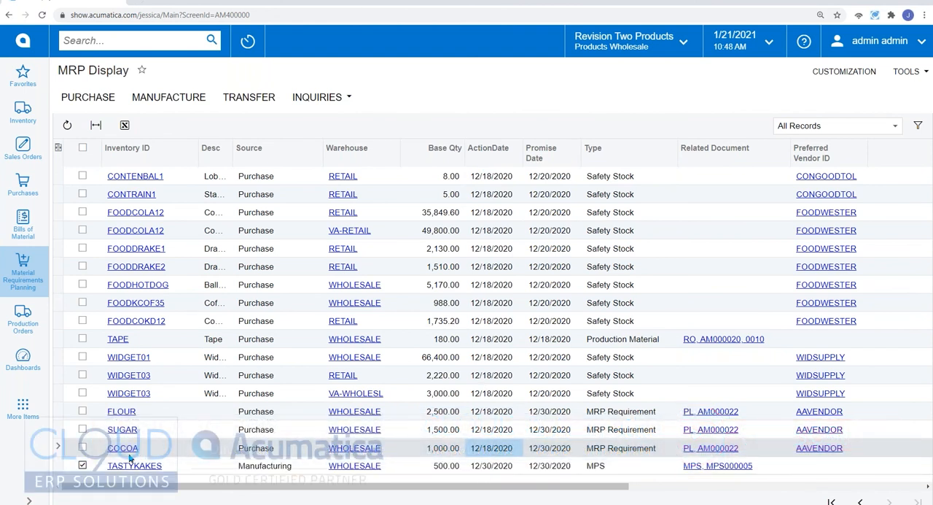
click(161, 431)
click(164, 411)
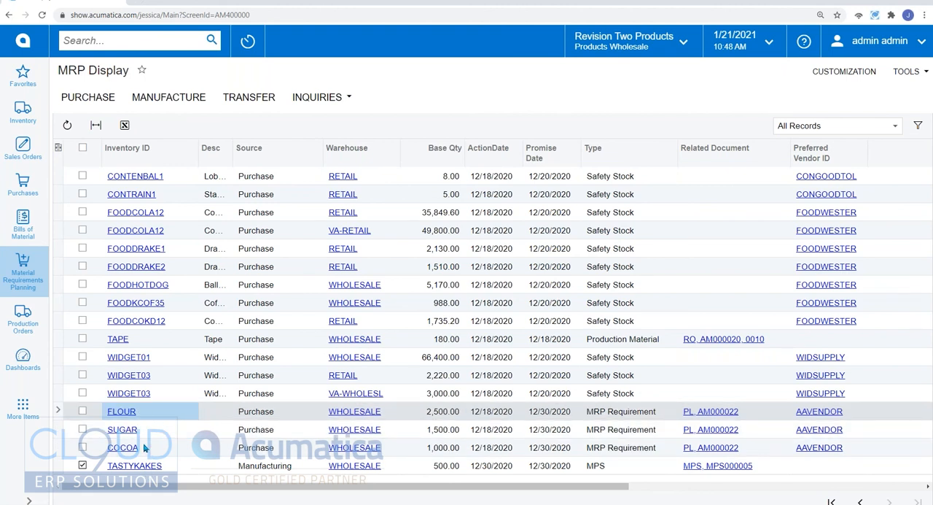
click(269, 417)
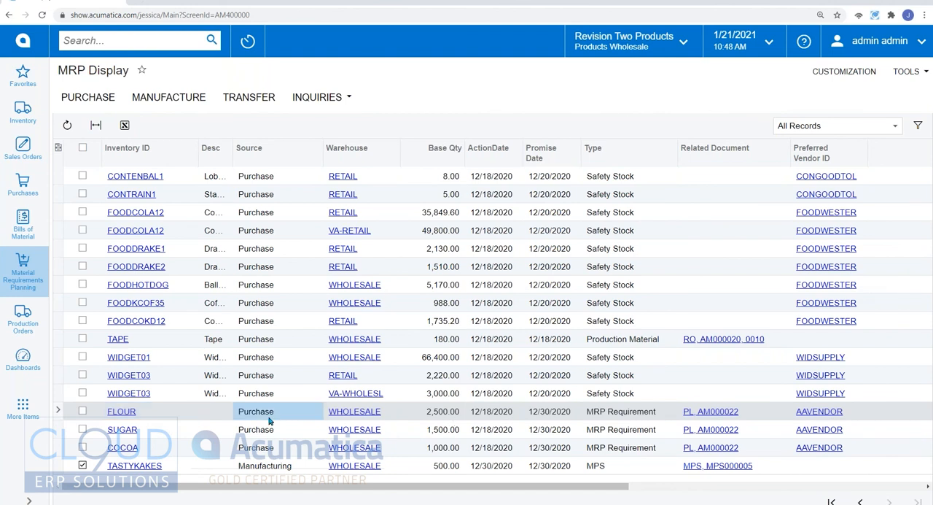
click(487, 415)
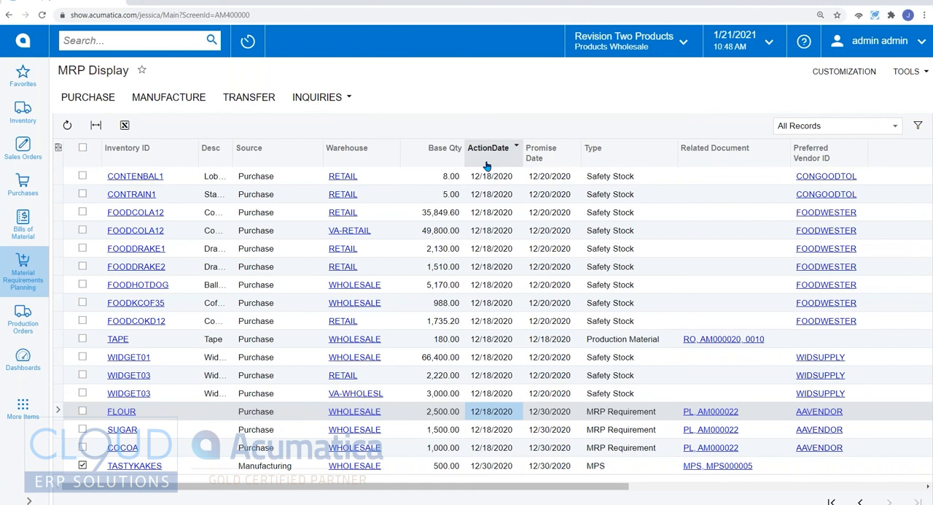
click(551, 416)
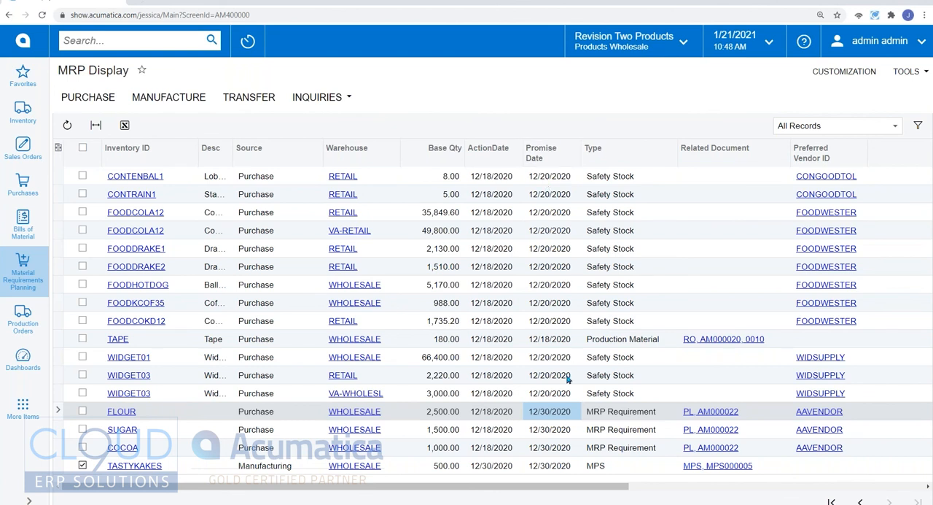
click(489, 466)
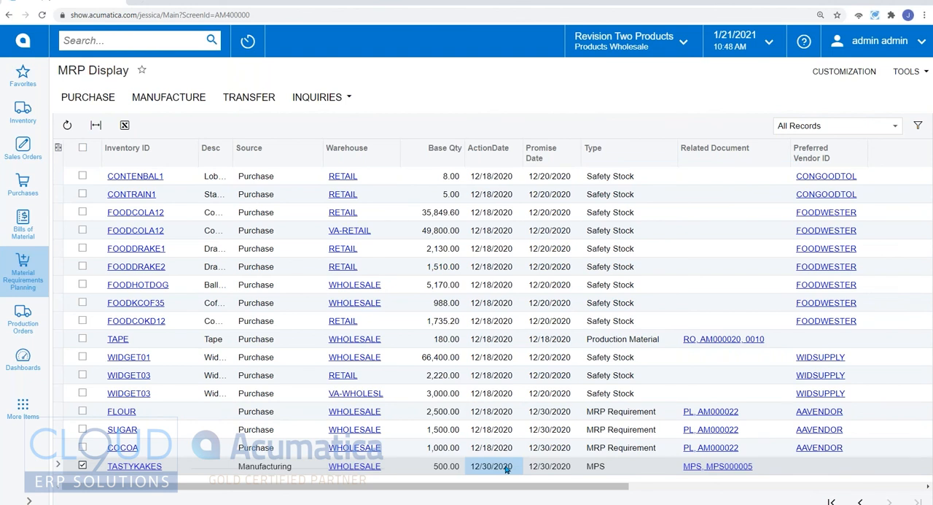
click(168, 97)
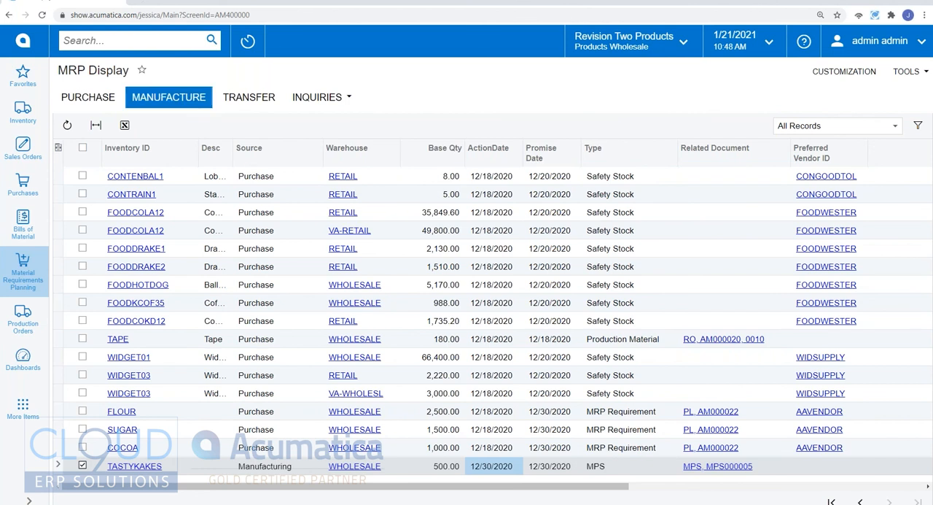
Step: Mark COCOA, SUGAR and FLOUR instead of TASTYKAKES, preview their combined purchase order for AAVENDOR, and cancel it
click(83, 465)
click(83, 447)
click(83, 428)
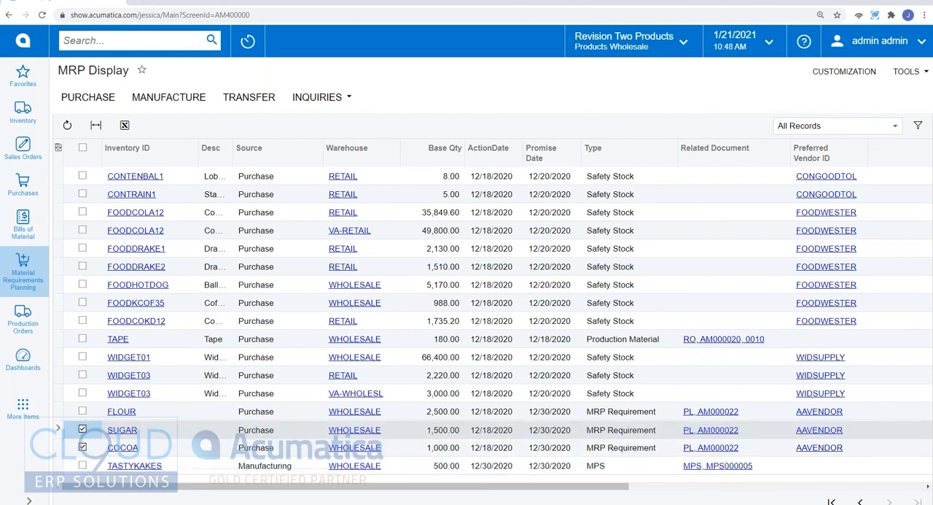
click(83, 411)
click(107, 100)
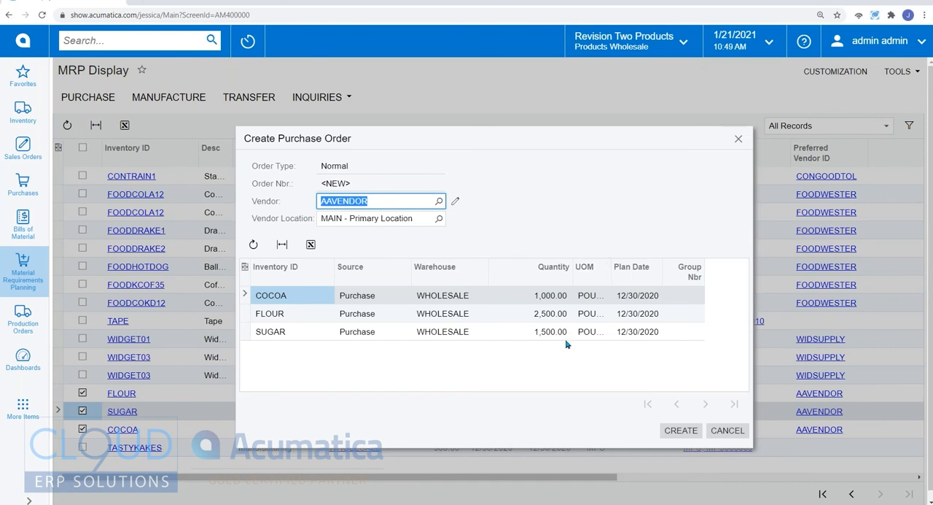
click(732, 432)
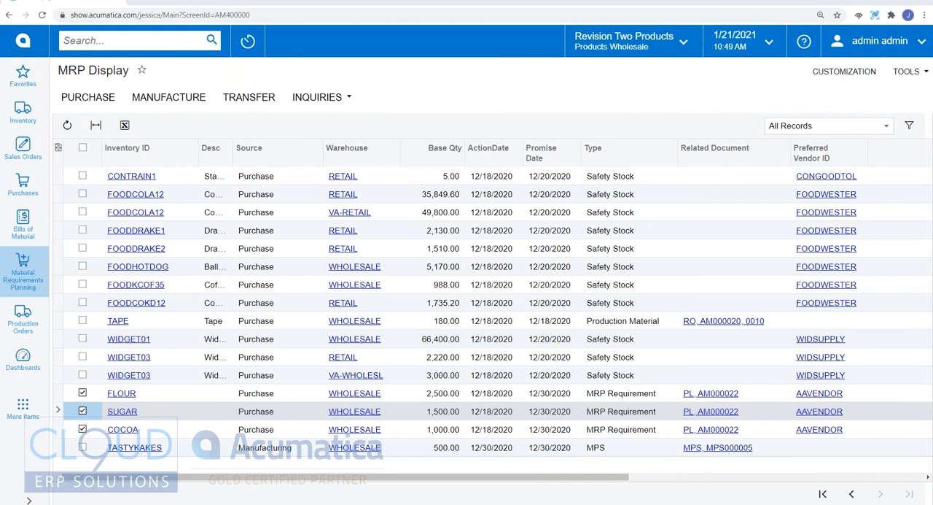
Step: Return to the home dashboard and create a new sales order for customer AACUSTOMER
click(23, 41)
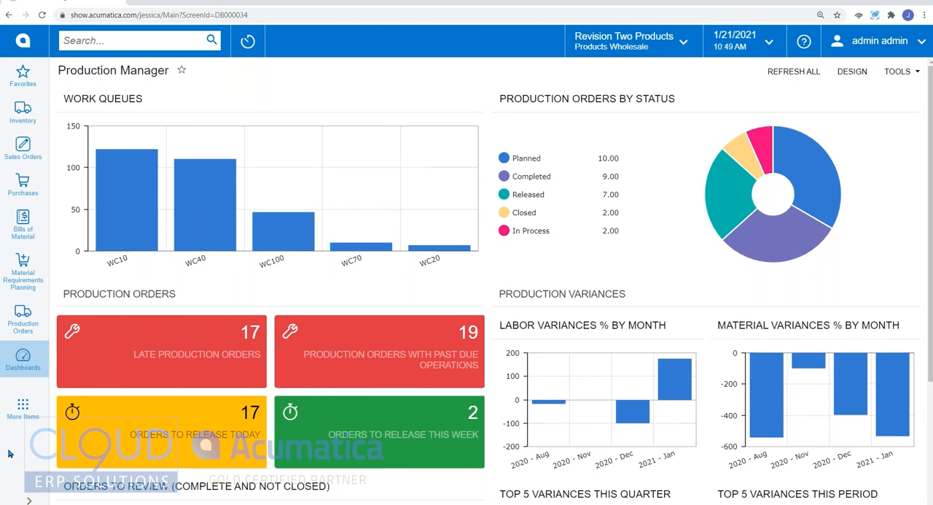
click(35, 160)
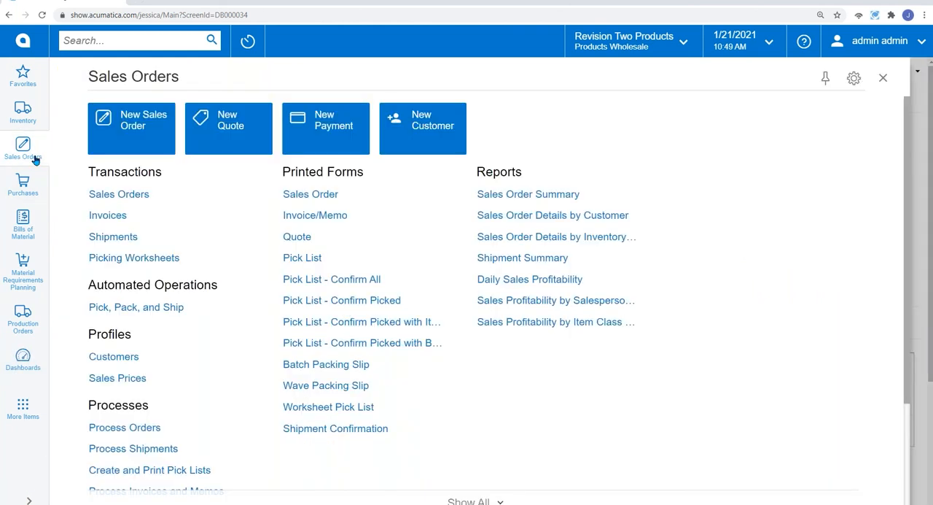
click(121, 132)
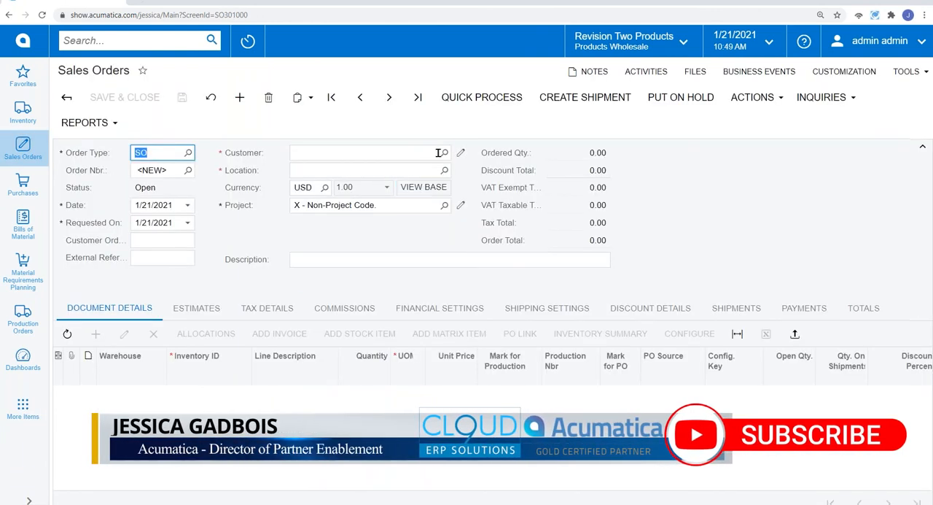
click(444, 153)
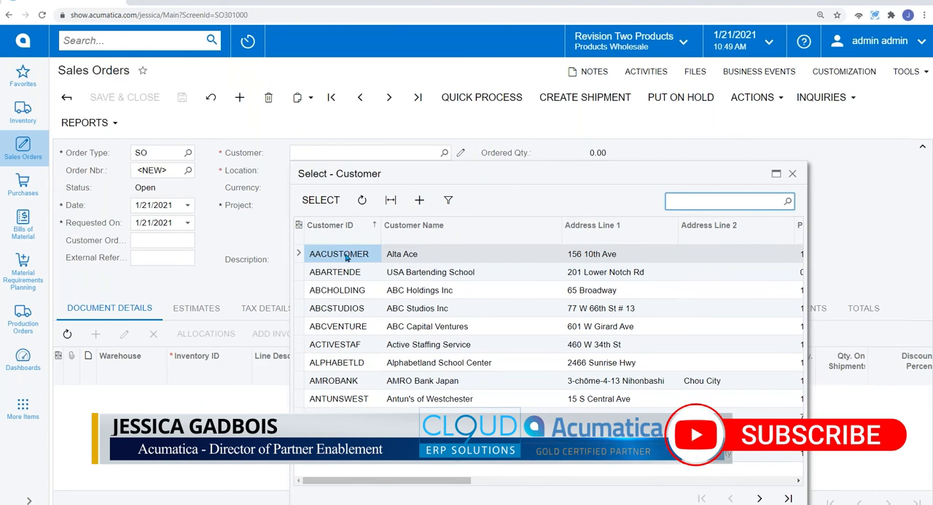
key(Return)
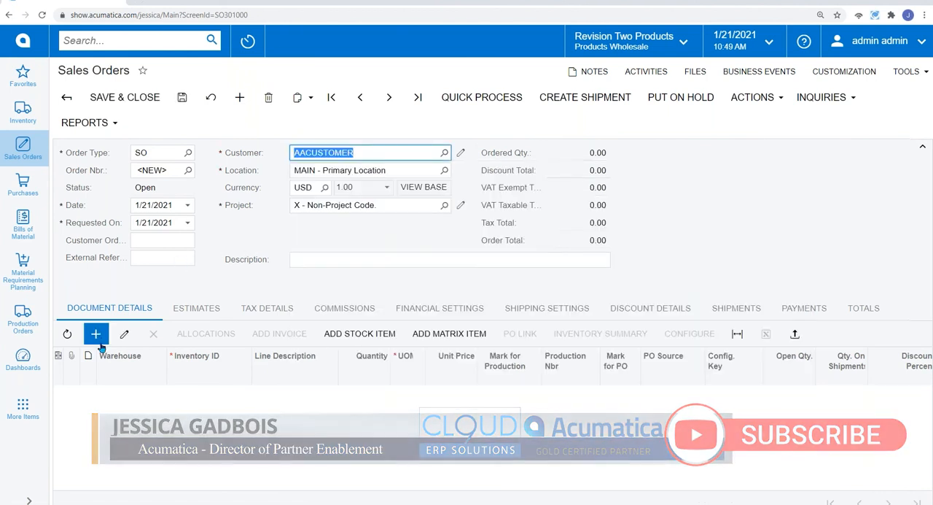
Step: Add a line for item AMCTOBAT with a quantity of 1 and save the sales order
click(96, 333)
click(218, 394)
text(ac)
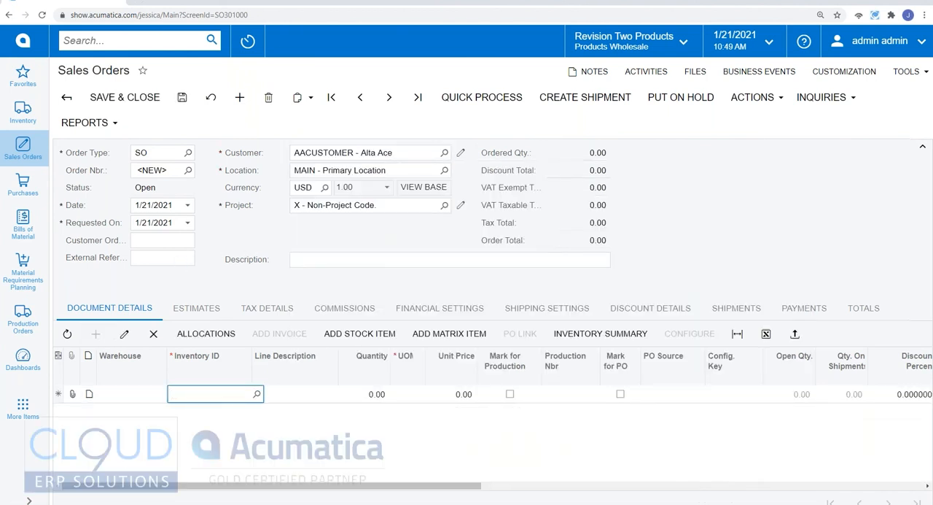
text(mcto)
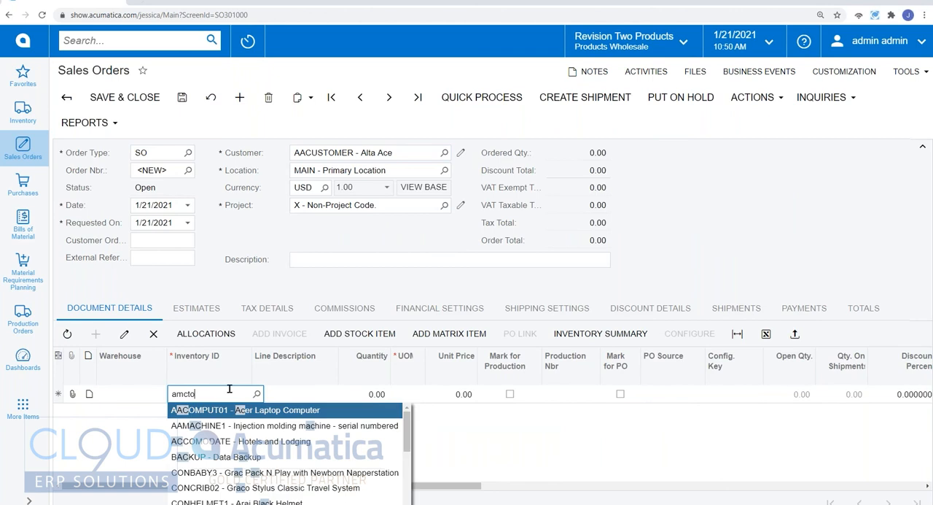
click(227, 420)
key(Tab)
key(Tab)
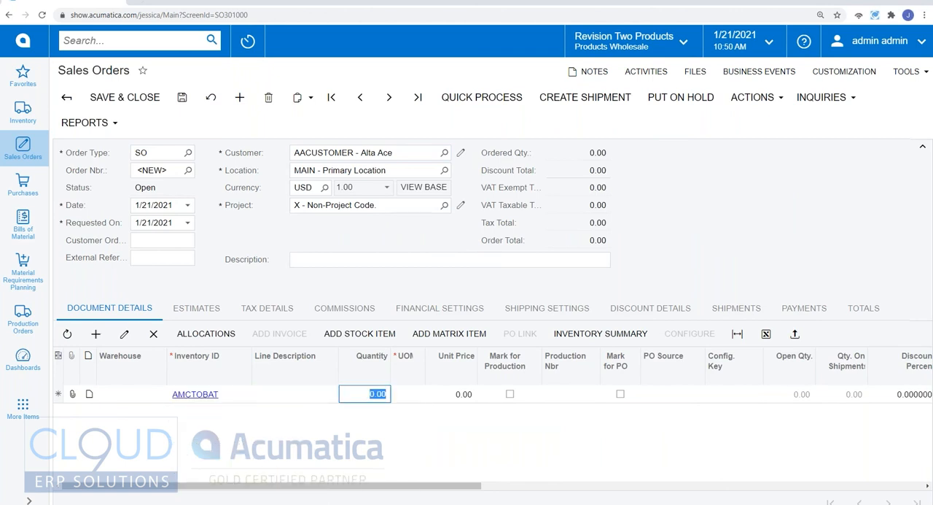
text(1)
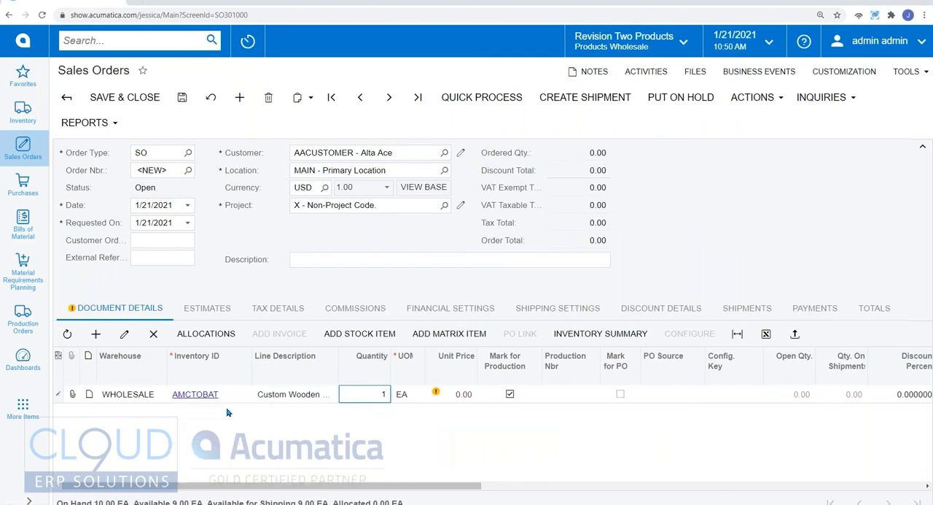
key(Tab)
click(182, 97)
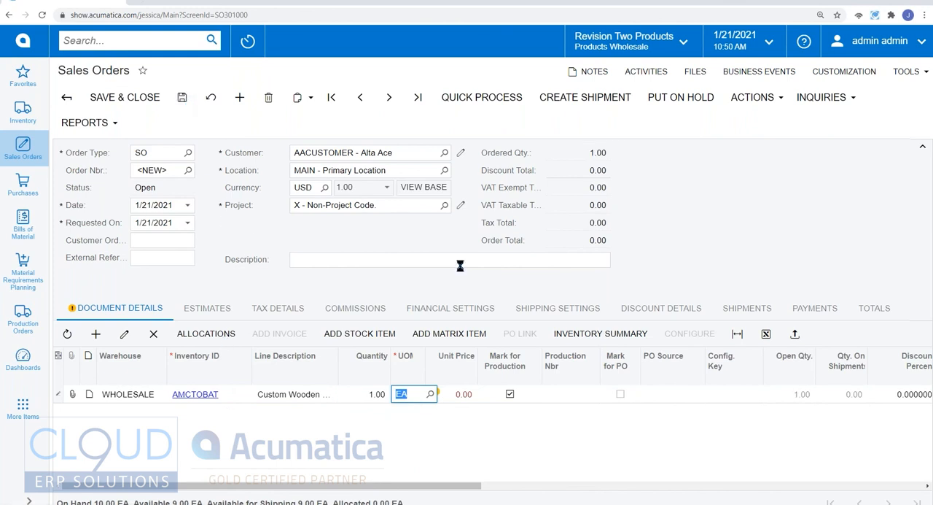
Step: Launch the configuration entry for the AMCTOBAT line of the sales order
key(ctrl+minus)
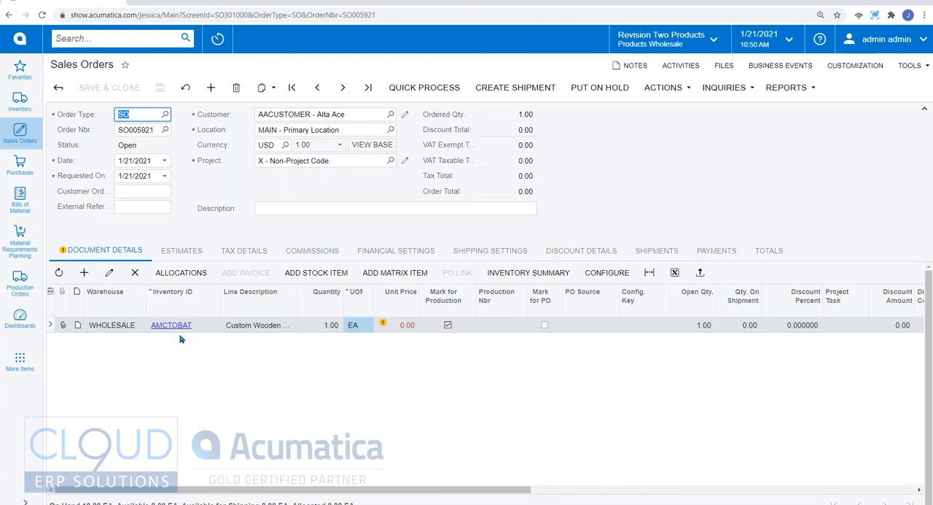
click(606, 282)
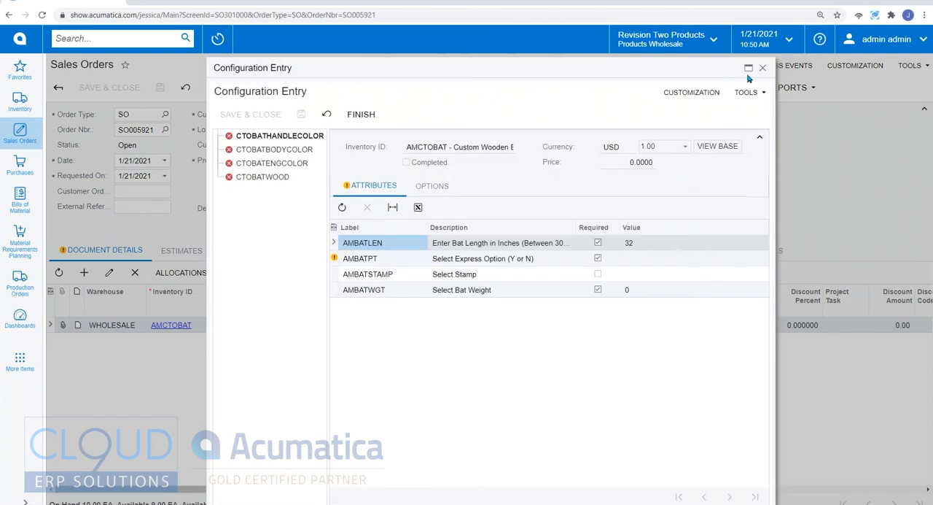
click(748, 72)
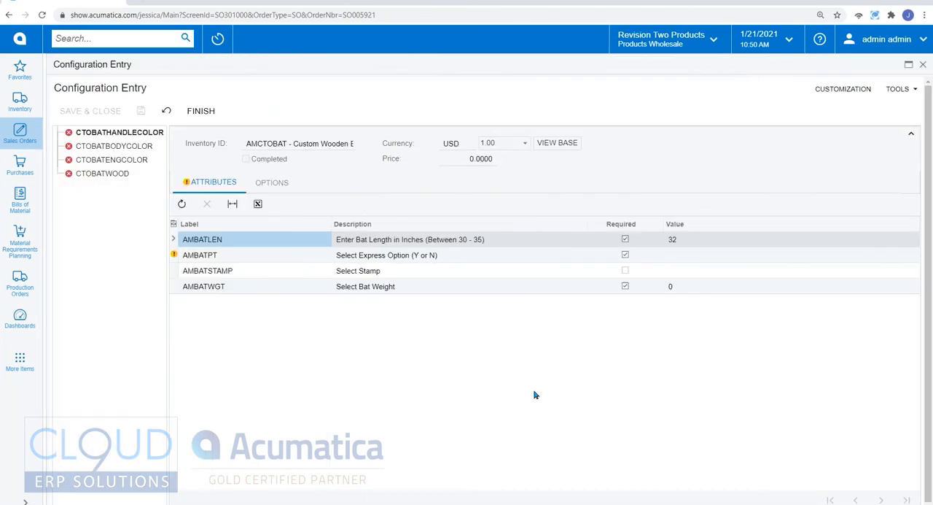
Step: Include the Black Handle and Black Body options for the bat's handle and body colors
click(272, 183)
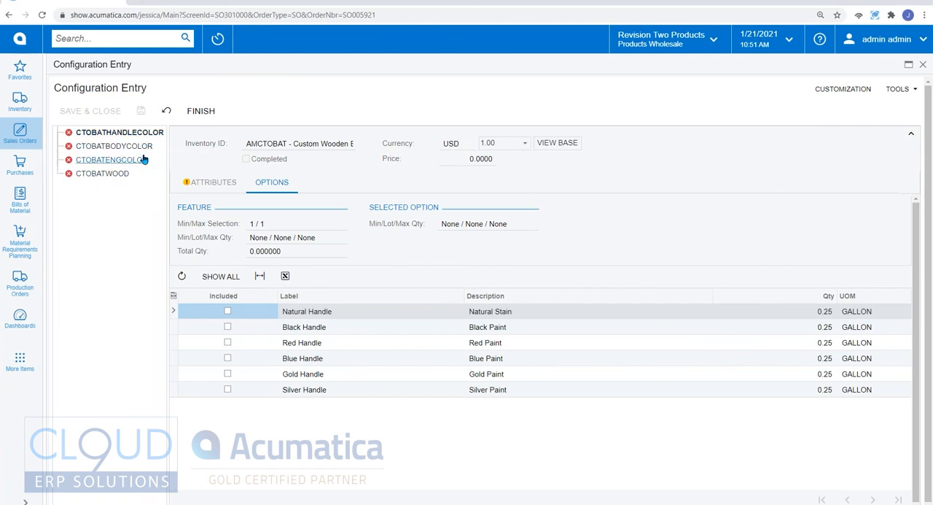
mouse_move(144, 153)
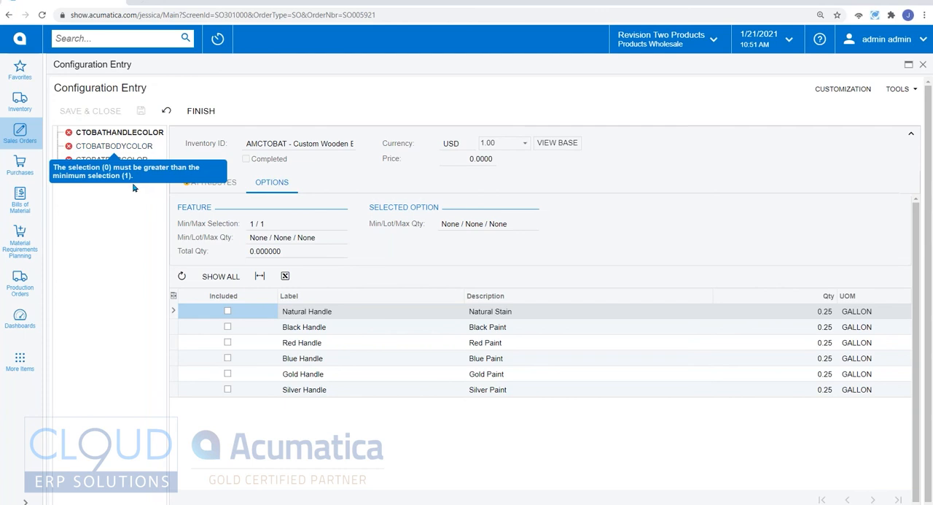
mouse_move(119, 175)
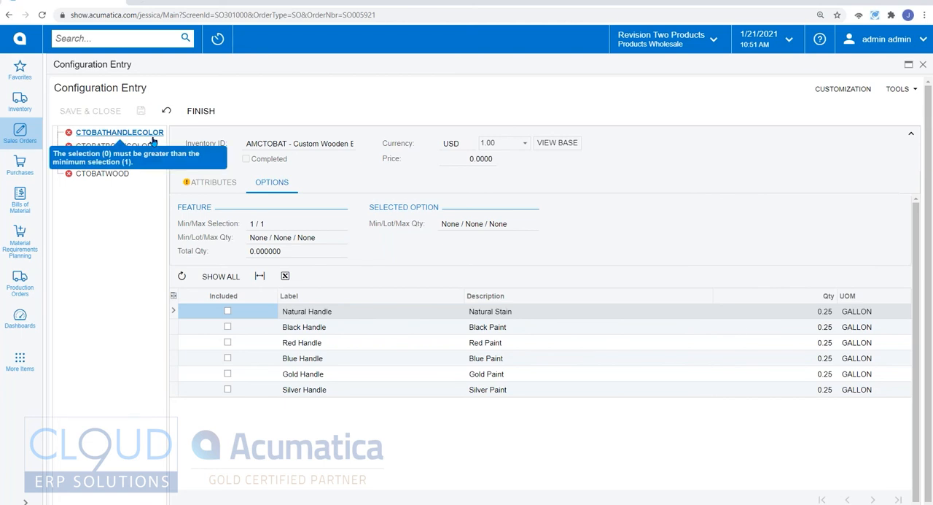
click(227, 326)
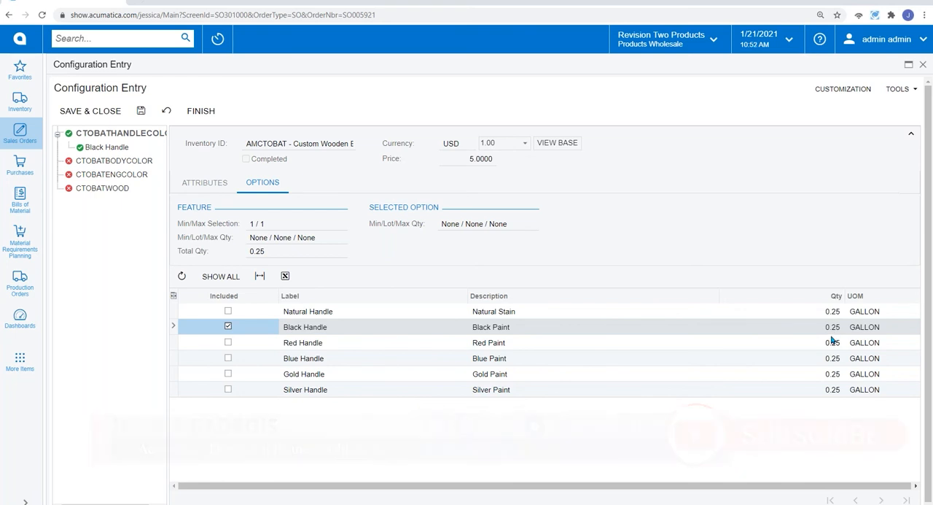
click(125, 162)
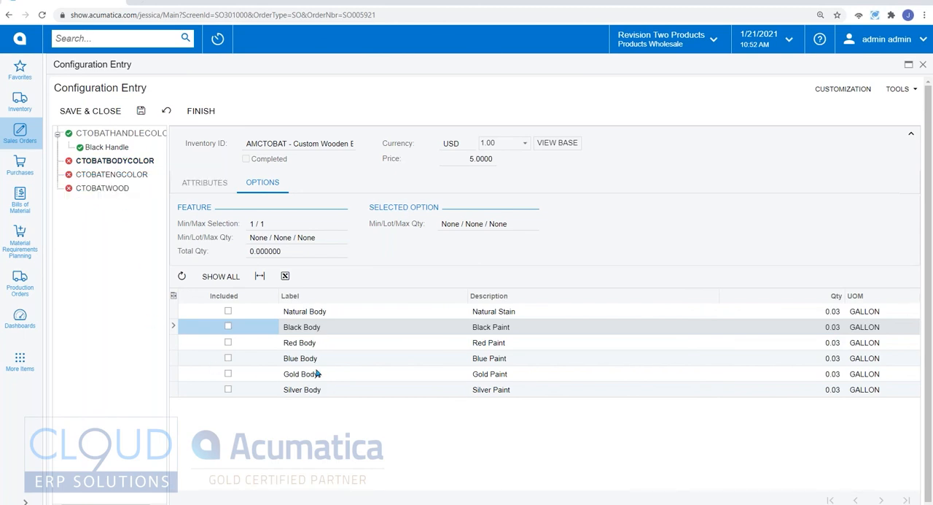
click(228, 327)
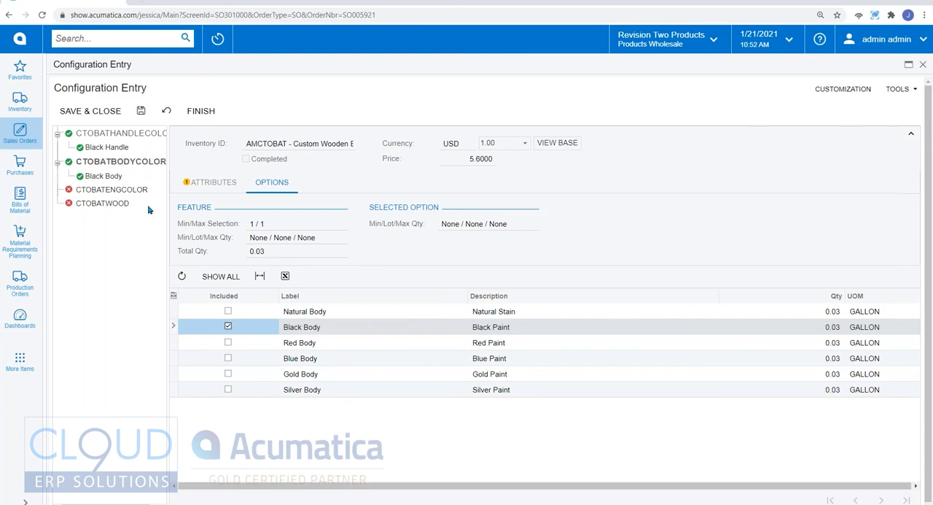
Step: Include Gold Lettering as the engraving color and AMBATASH as the bat's wood
click(142, 190)
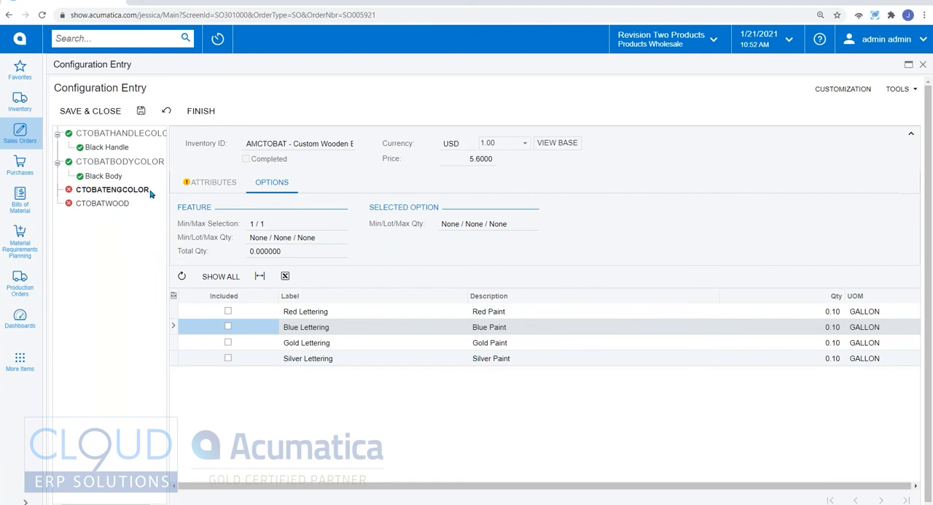
mouse_move(151, 192)
click(228, 342)
click(123, 220)
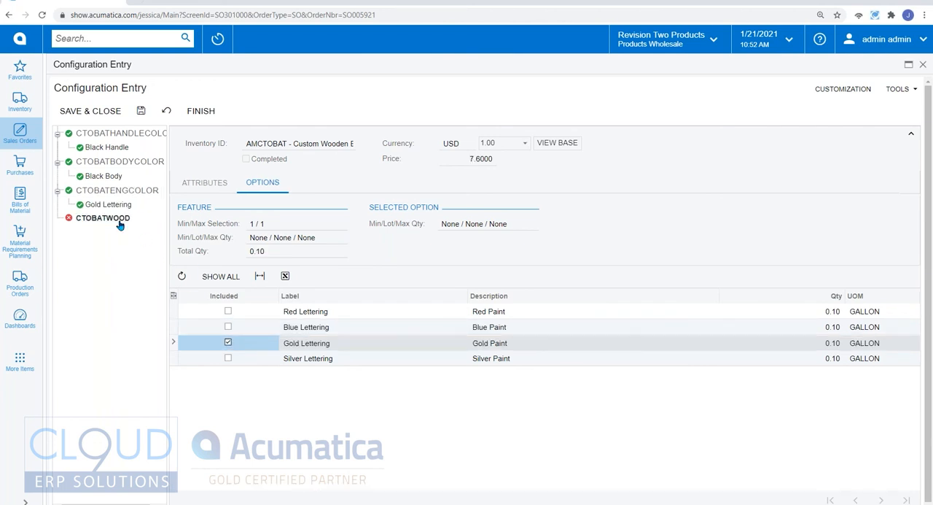
click(228, 311)
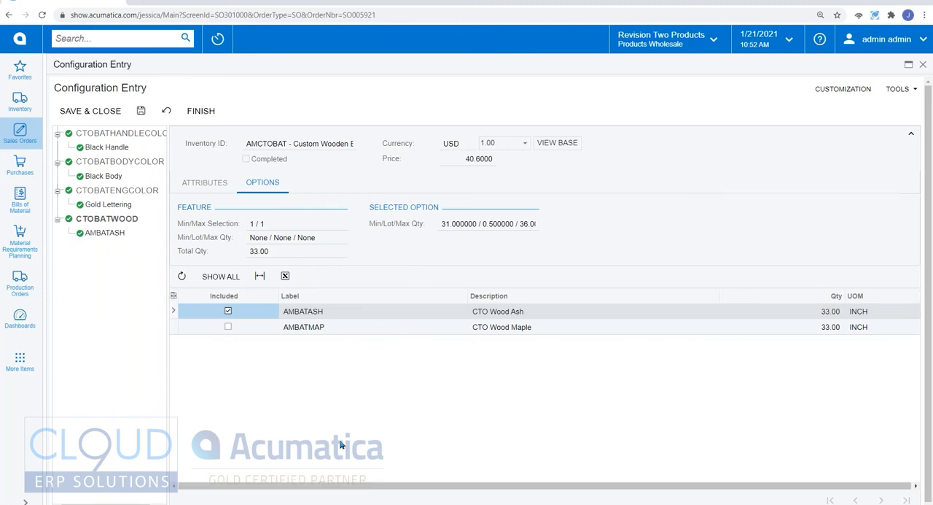
Step: Set the required express option attribute AMBATPT to Y and save the configuration
click(222, 193)
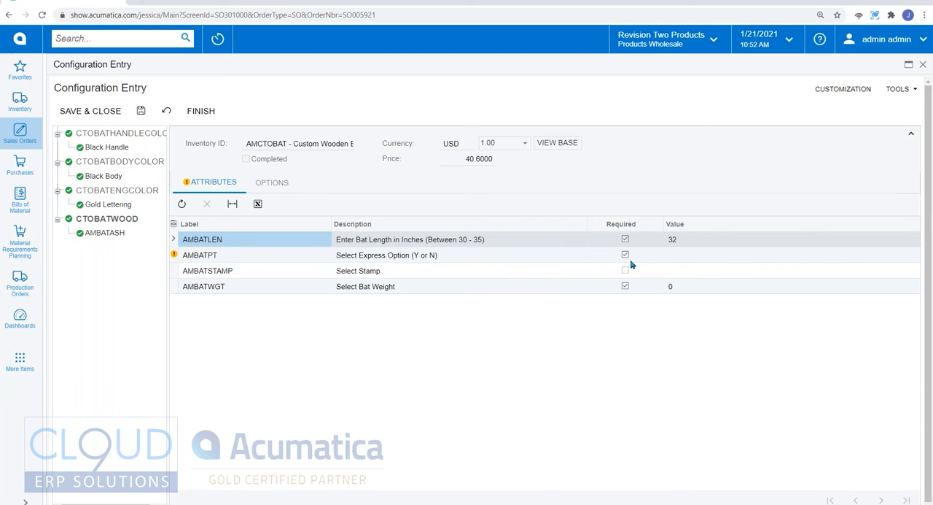
click(672, 257)
click(679, 270)
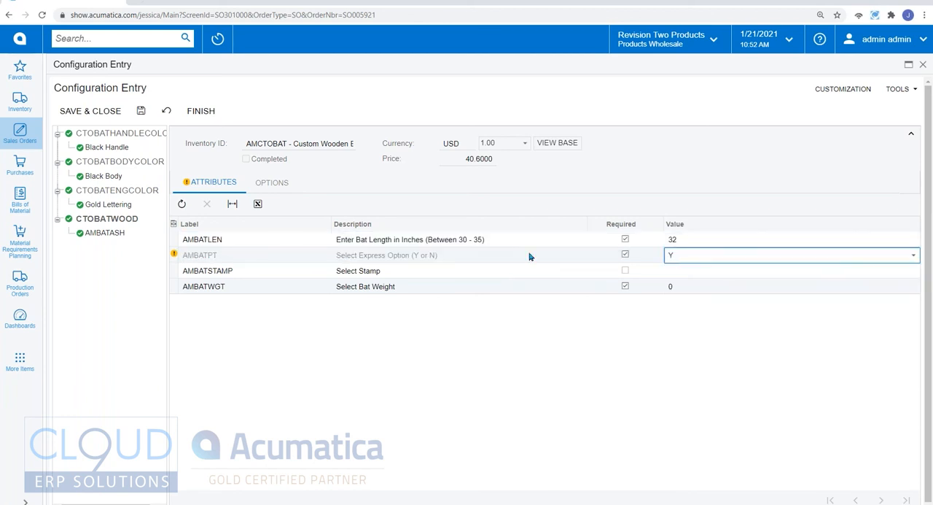
click(139, 111)
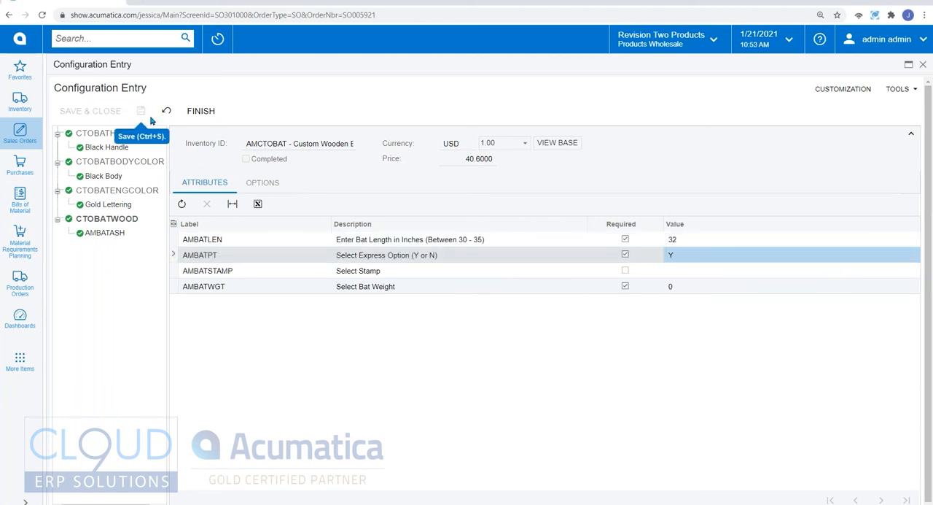
Step: Finish the bat configuration and close it to return to the sales order
click(207, 115)
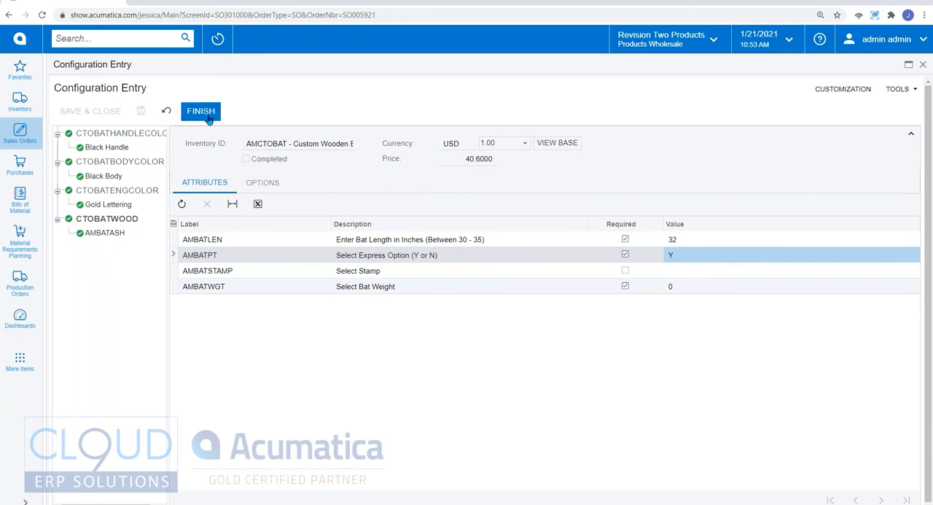
click(207, 111)
click(923, 65)
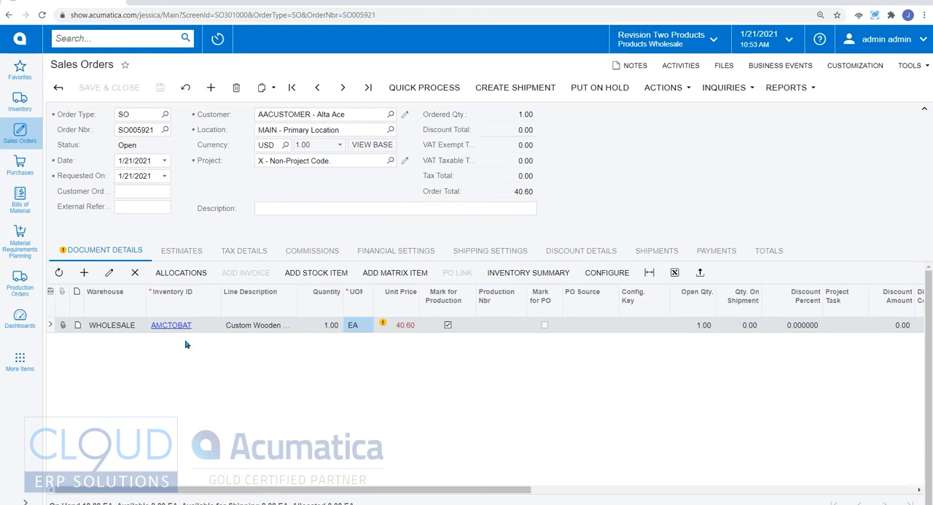
Step: Open the Production Orders action for the sales order with the configured bat
click(665, 93)
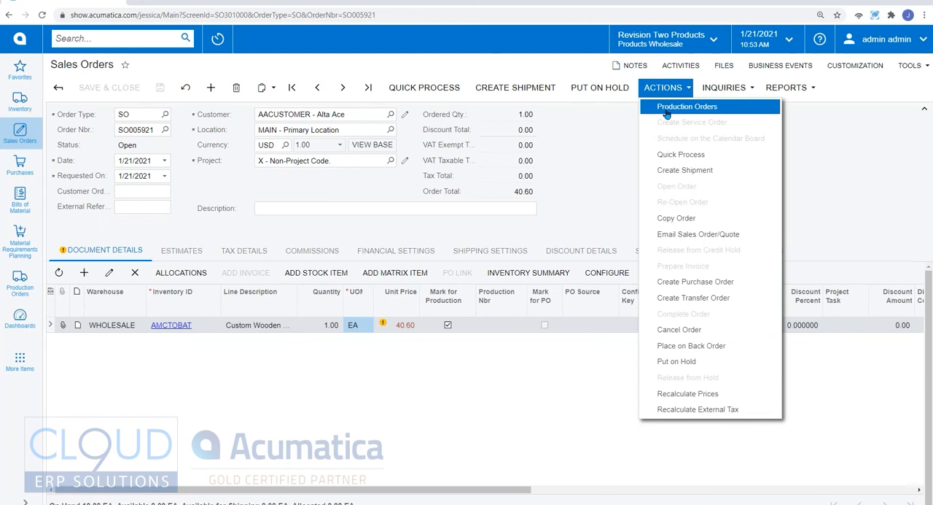
click(667, 108)
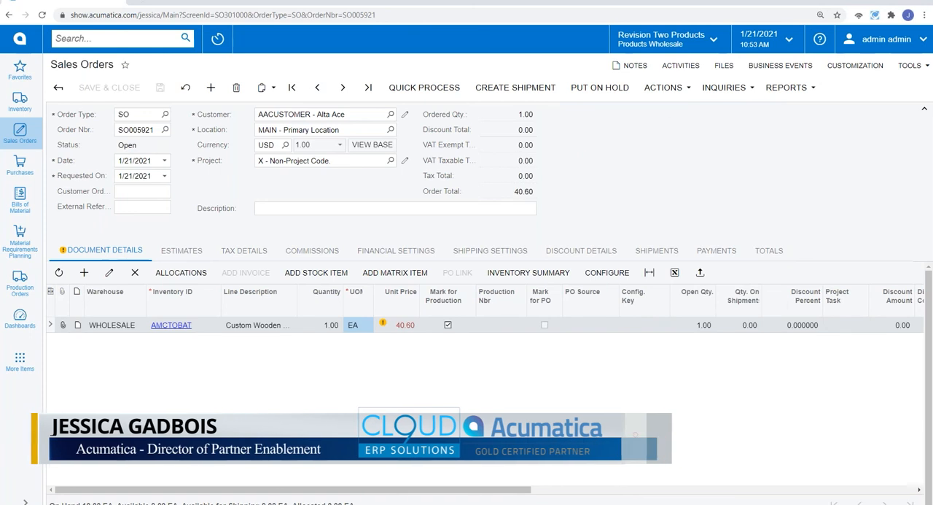